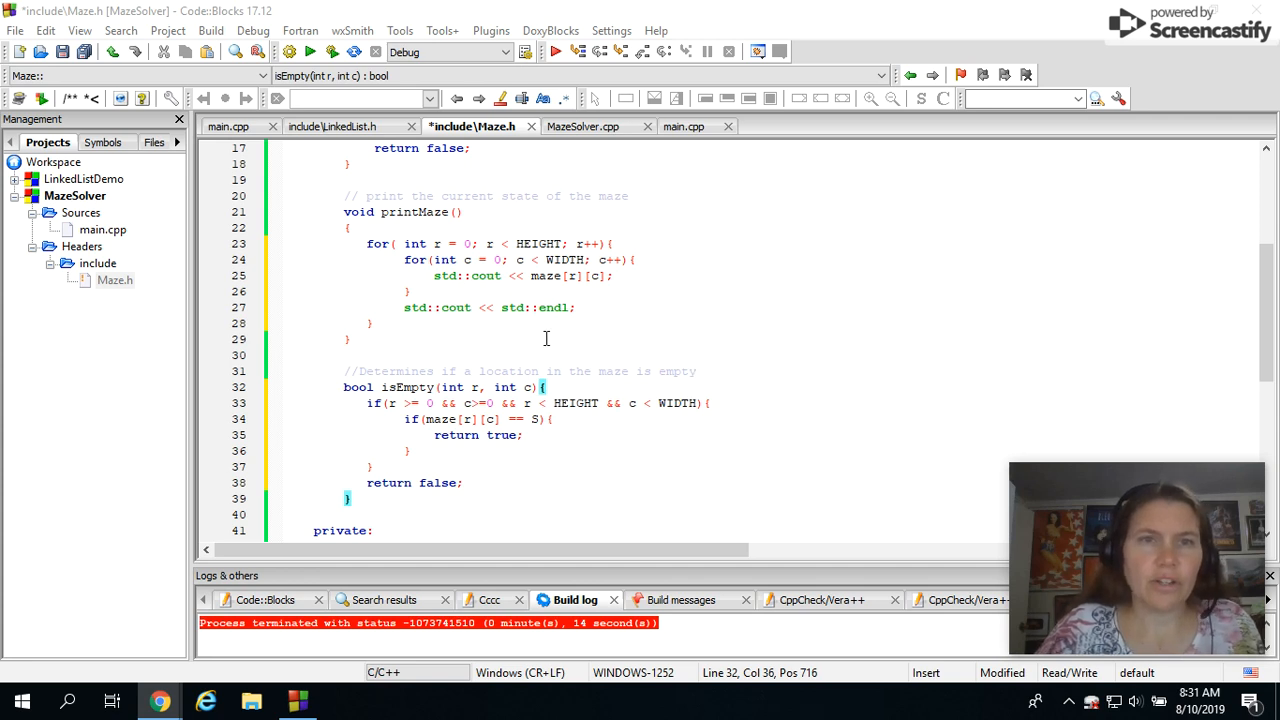
scroll(546, 339, up, 3)
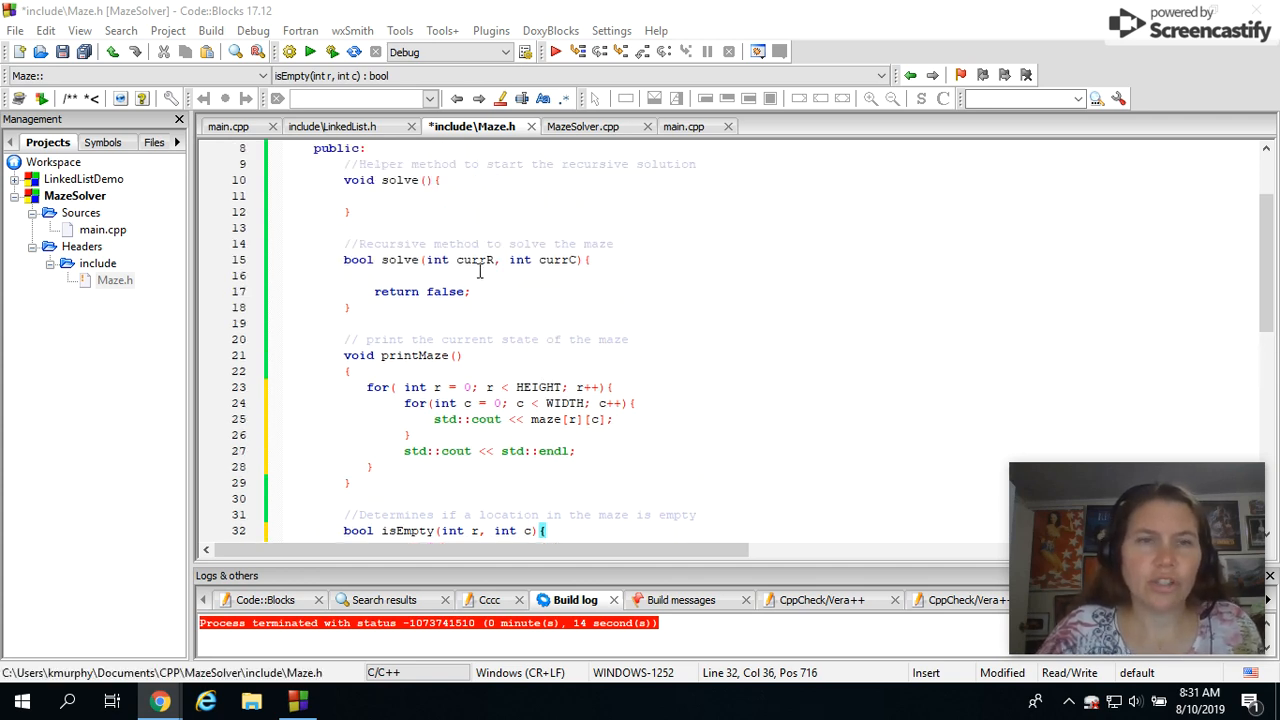
Review the helper and recursive solve methods and indent the empty helper body
click(345, 259)
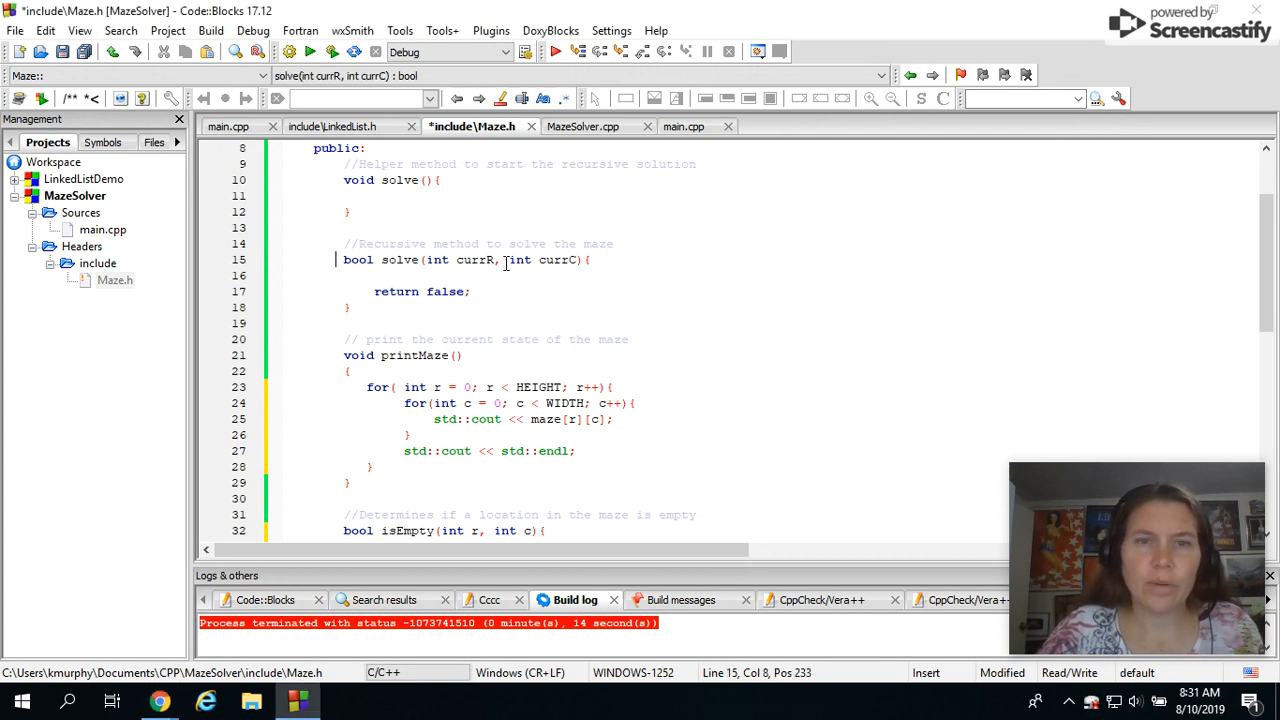
click(333, 166)
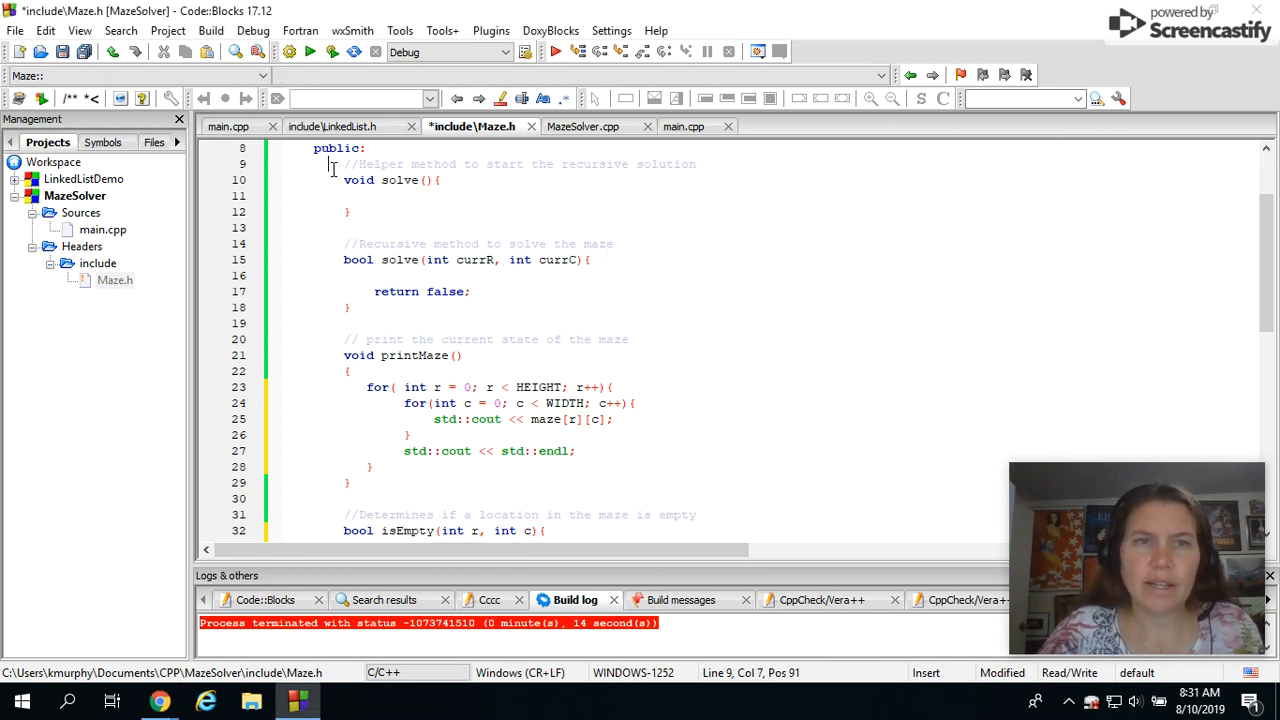
drag(340, 166, 390, 221)
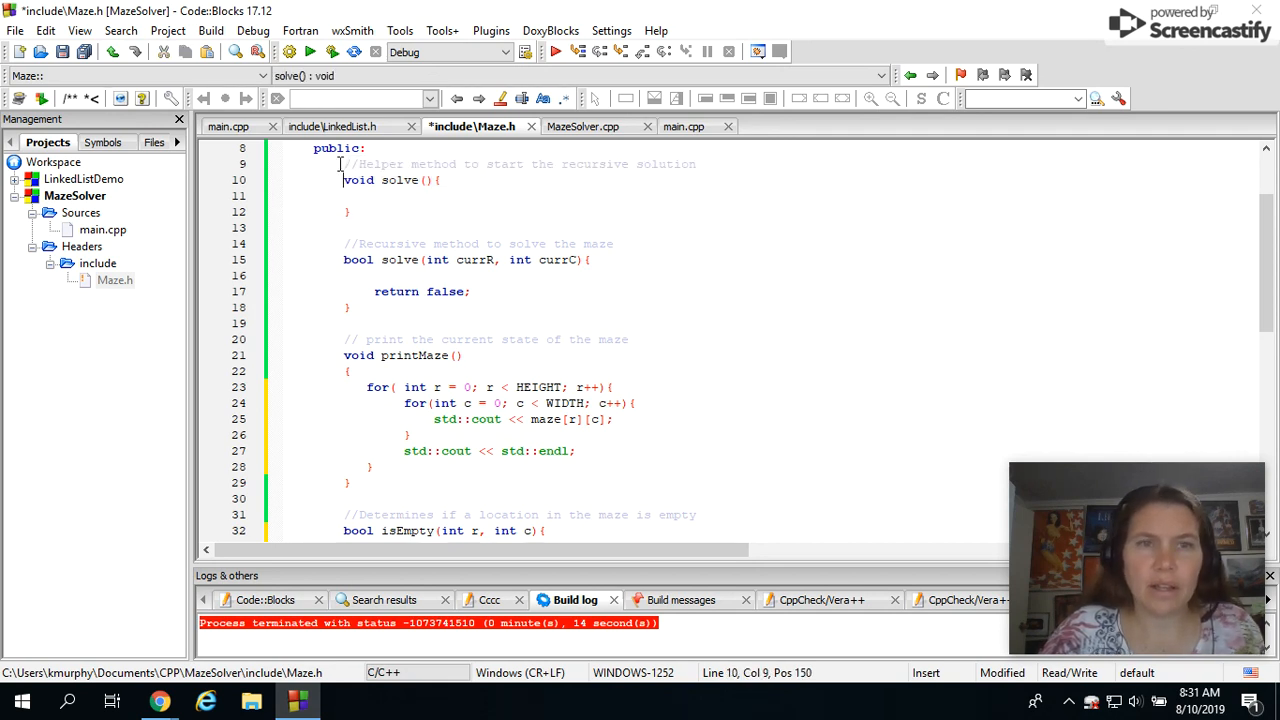
click(428, 181)
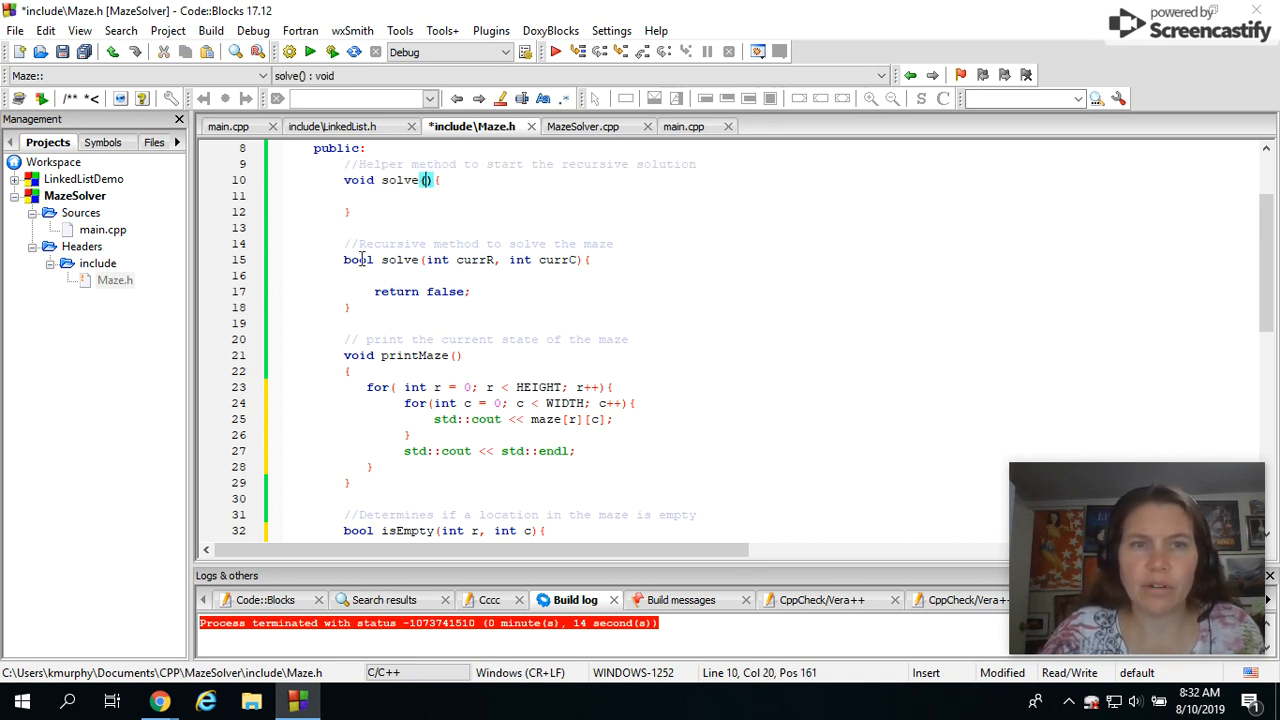
drag(338, 248, 382, 323)
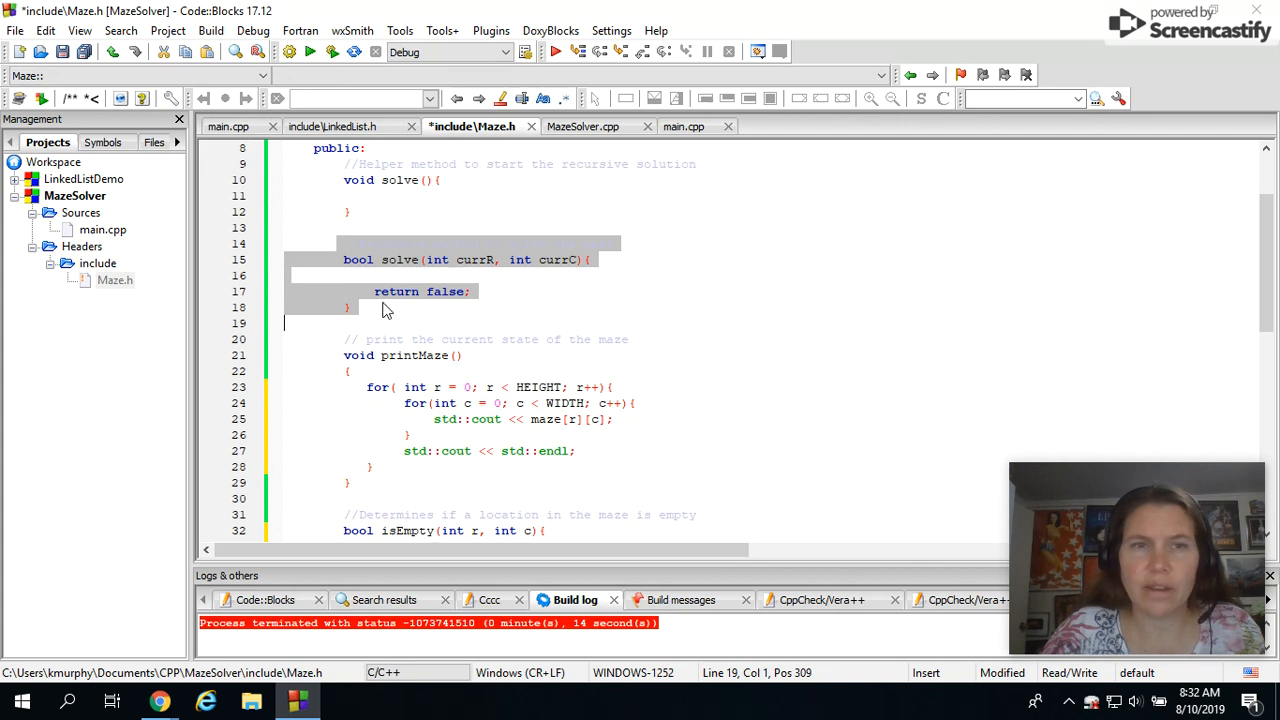
click(388, 197)
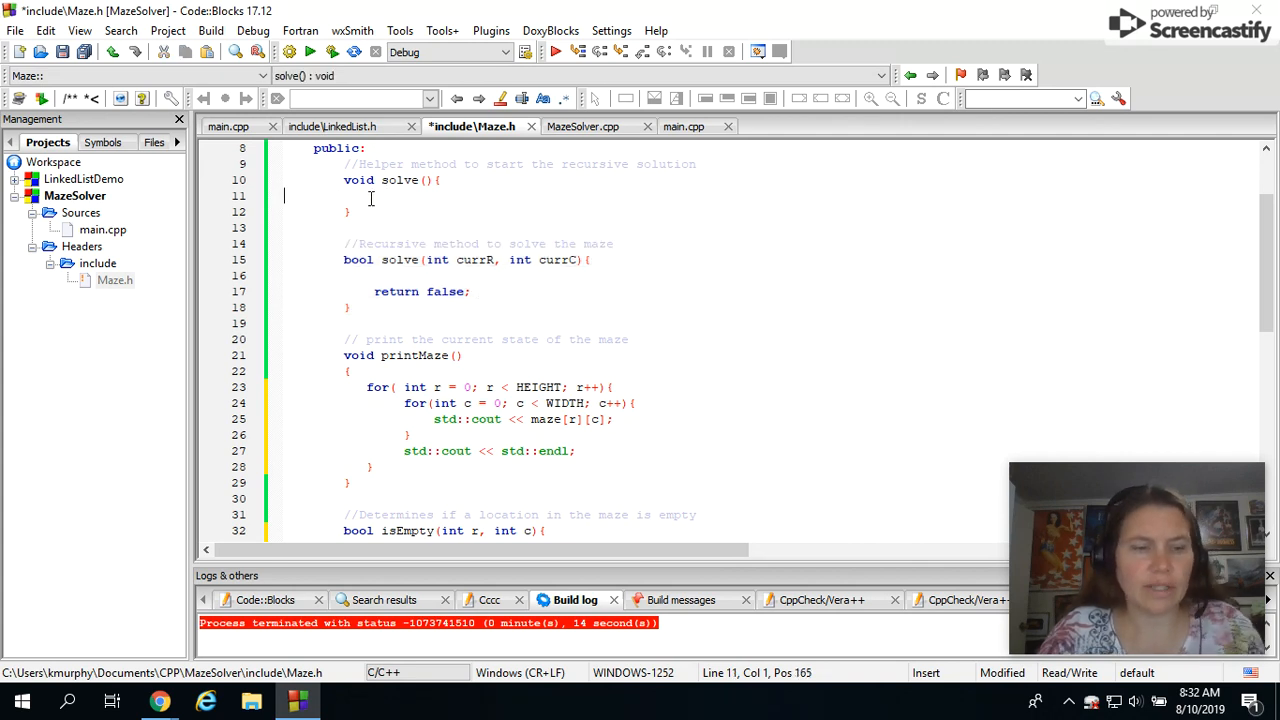
key(Tab)
key(Tab)
key(Tab)
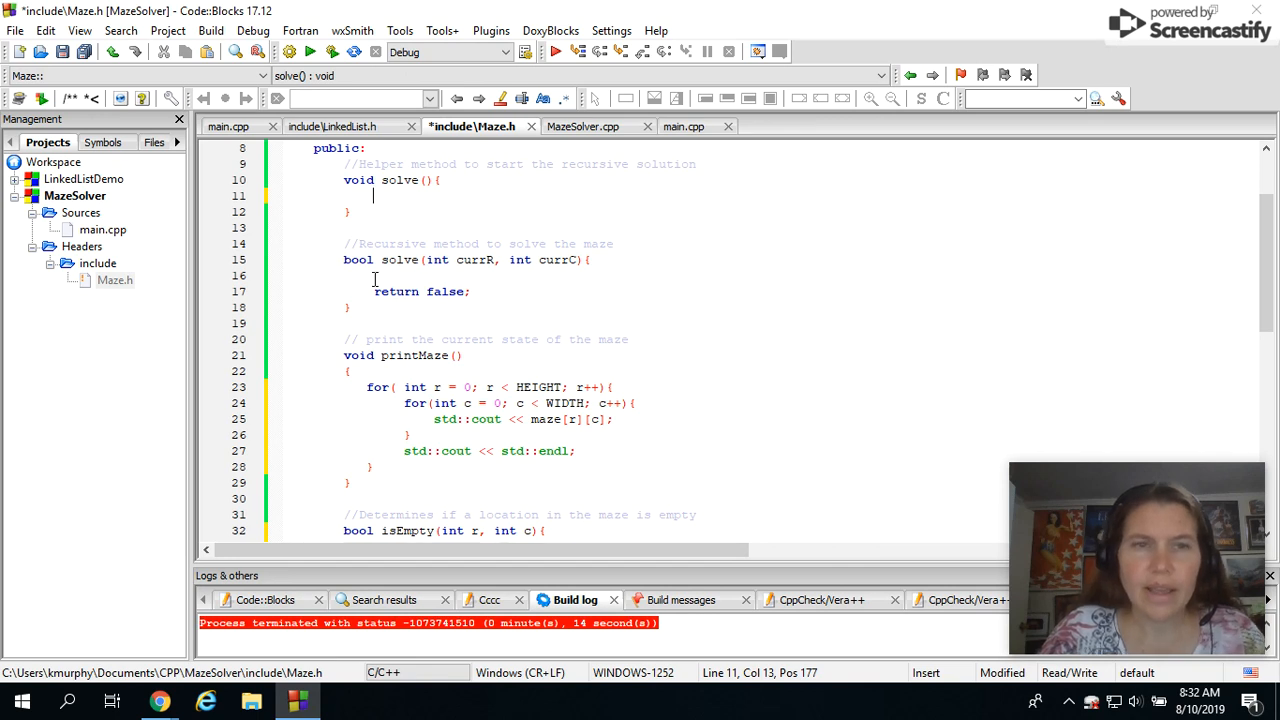
drag(340, 243, 391, 313)
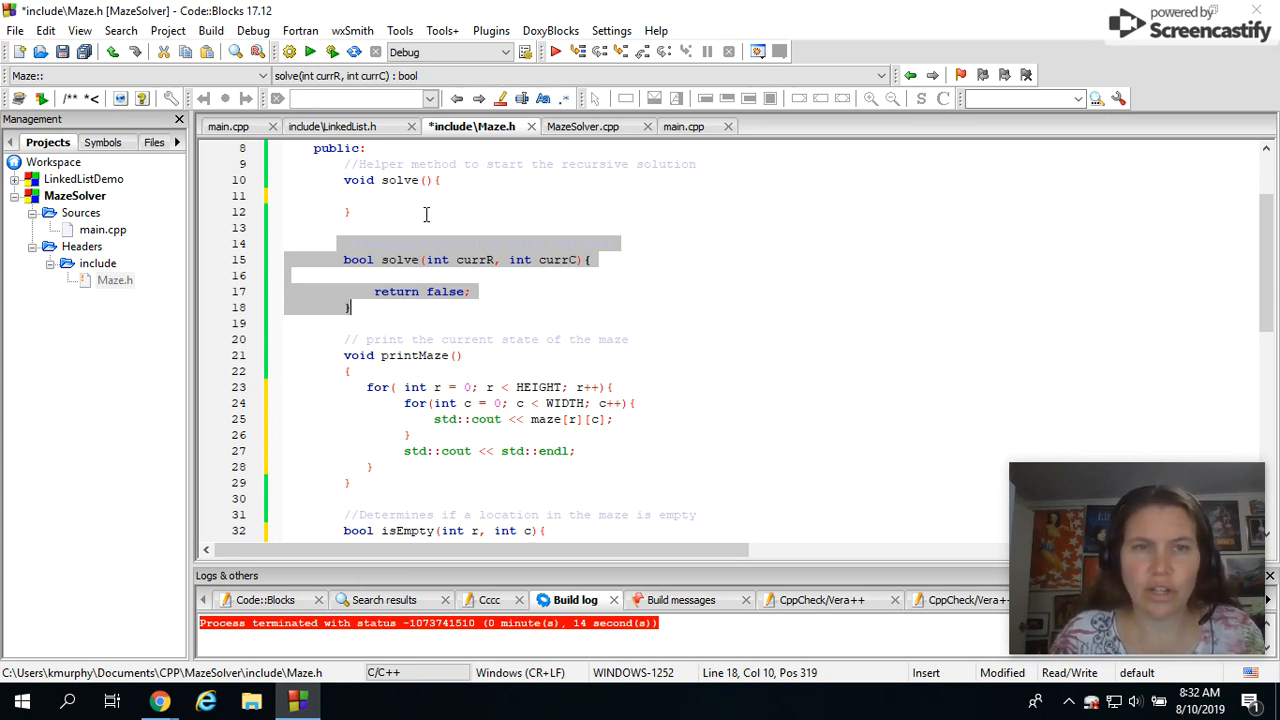
click(435, 196)
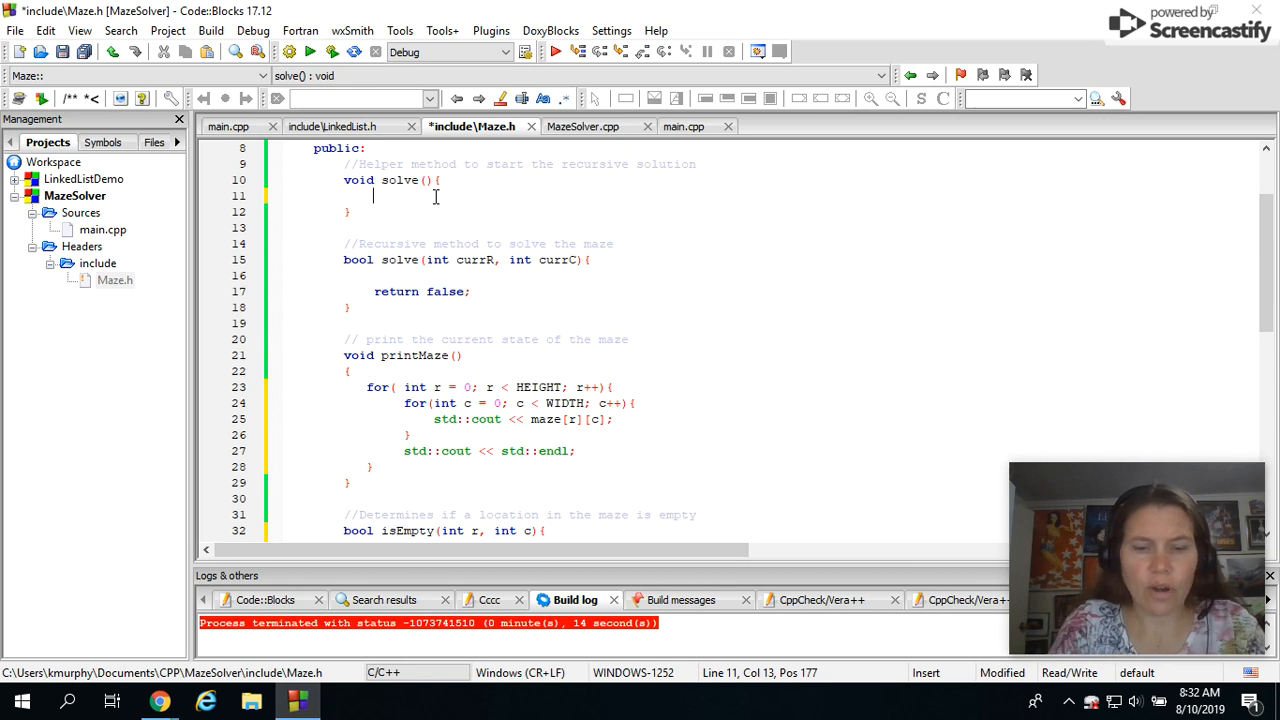
text(if)
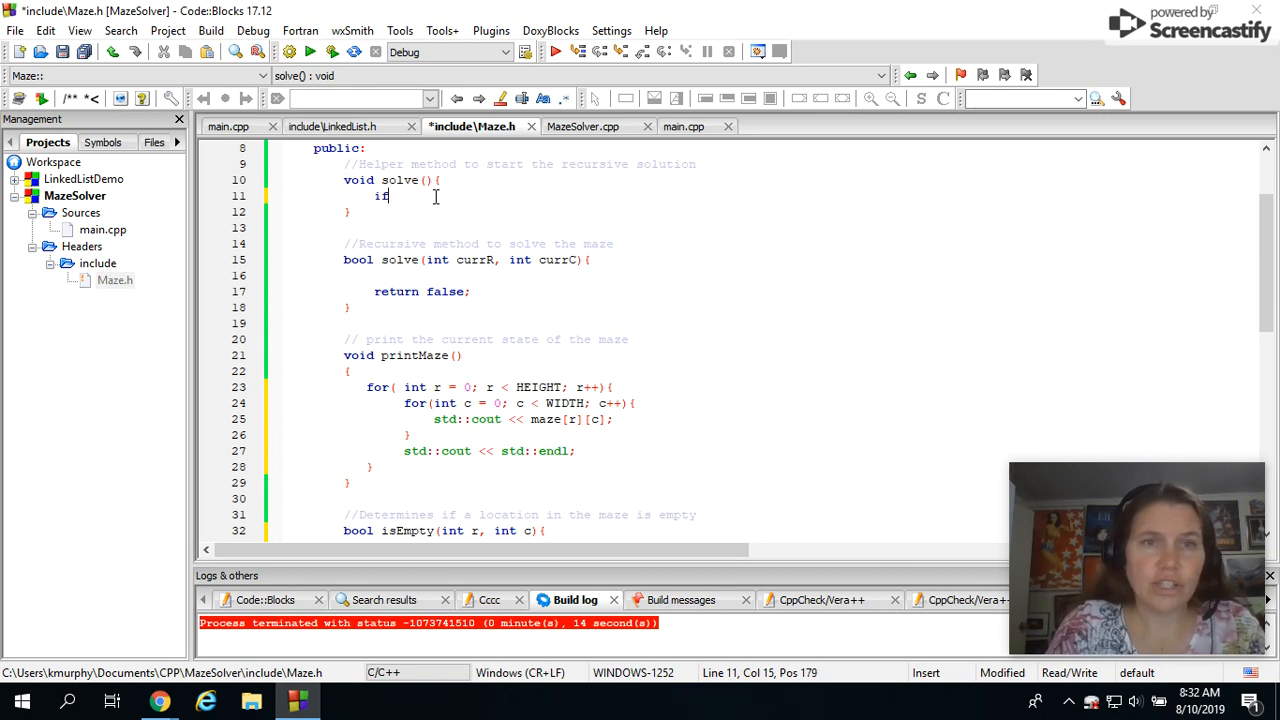
text((so)
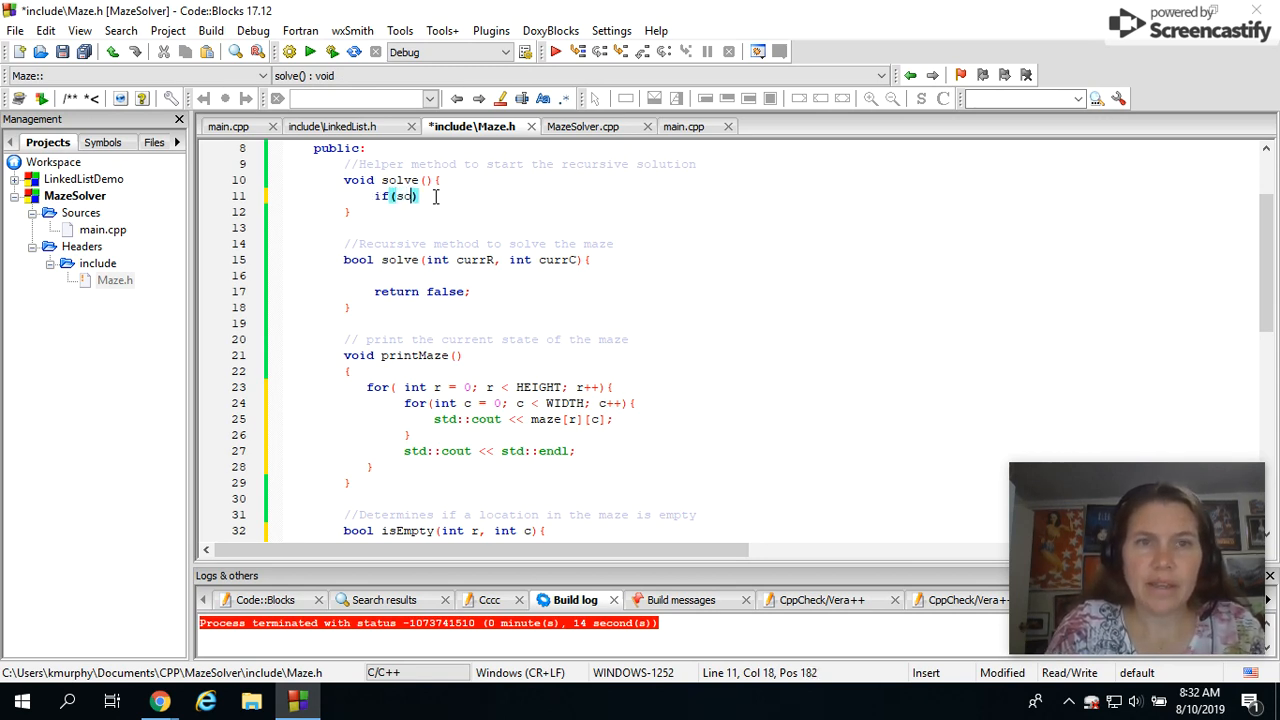
text(lve()
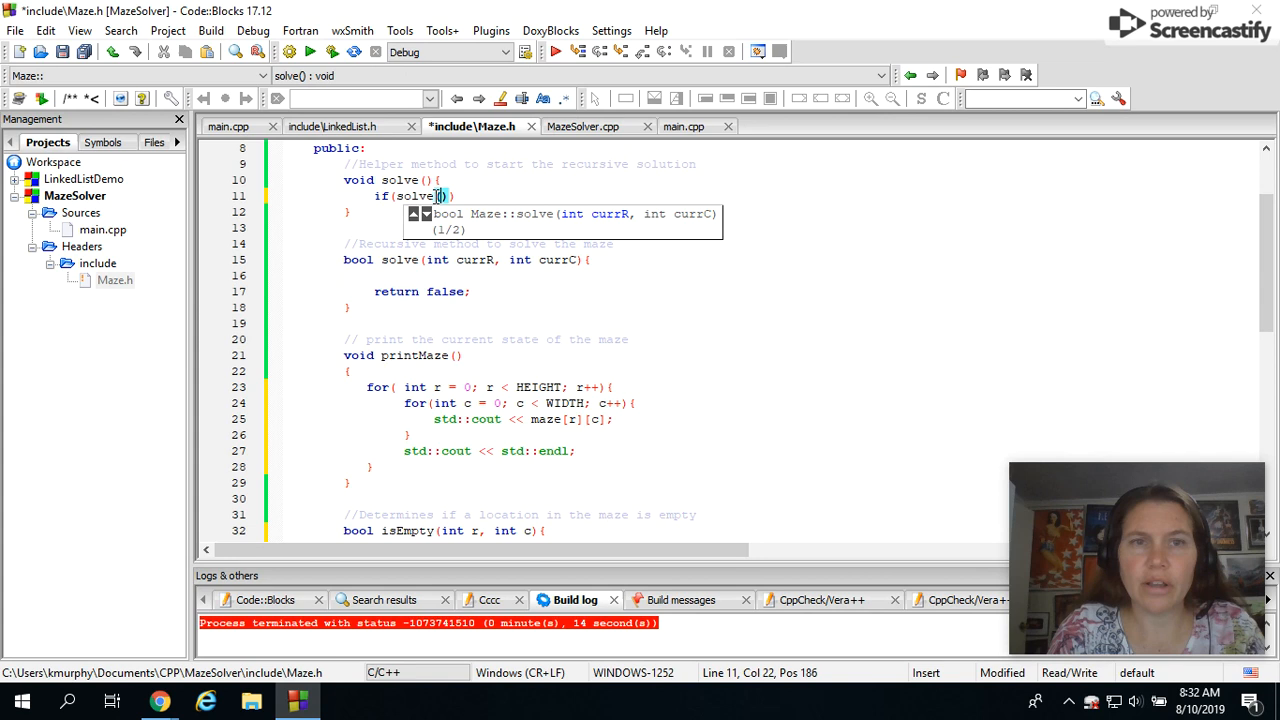
text(startRo)
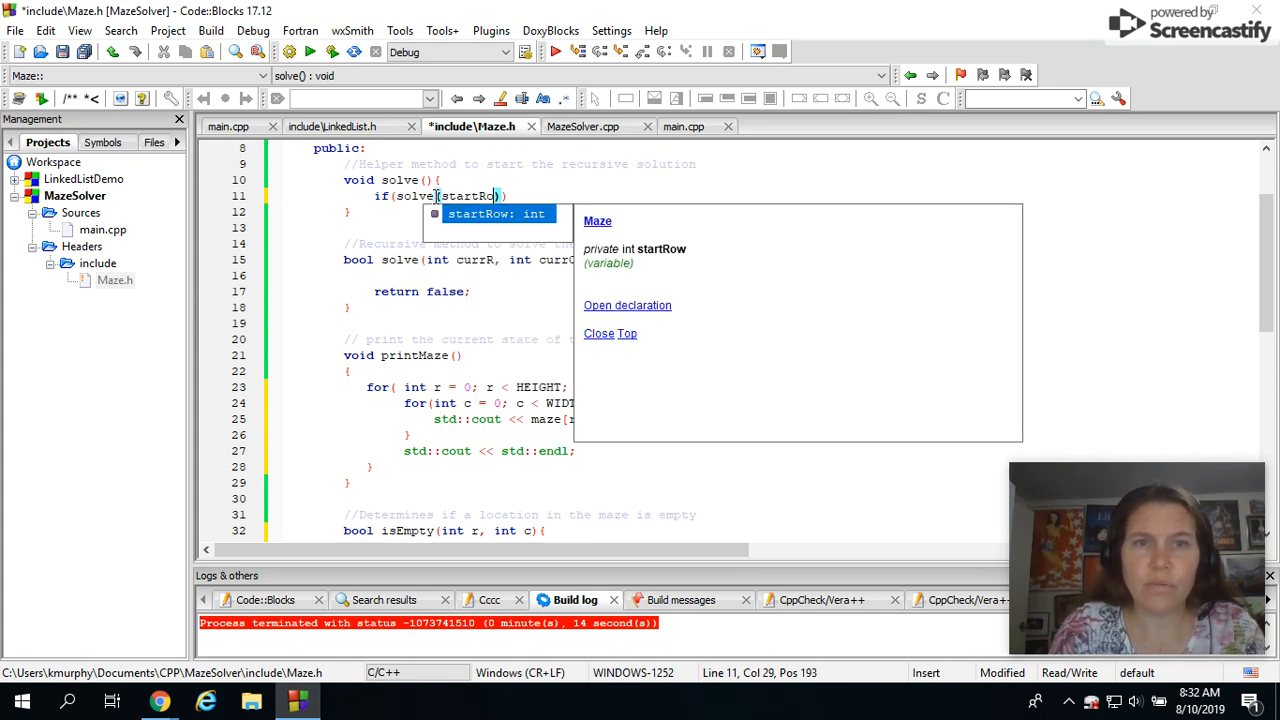
text(w, )
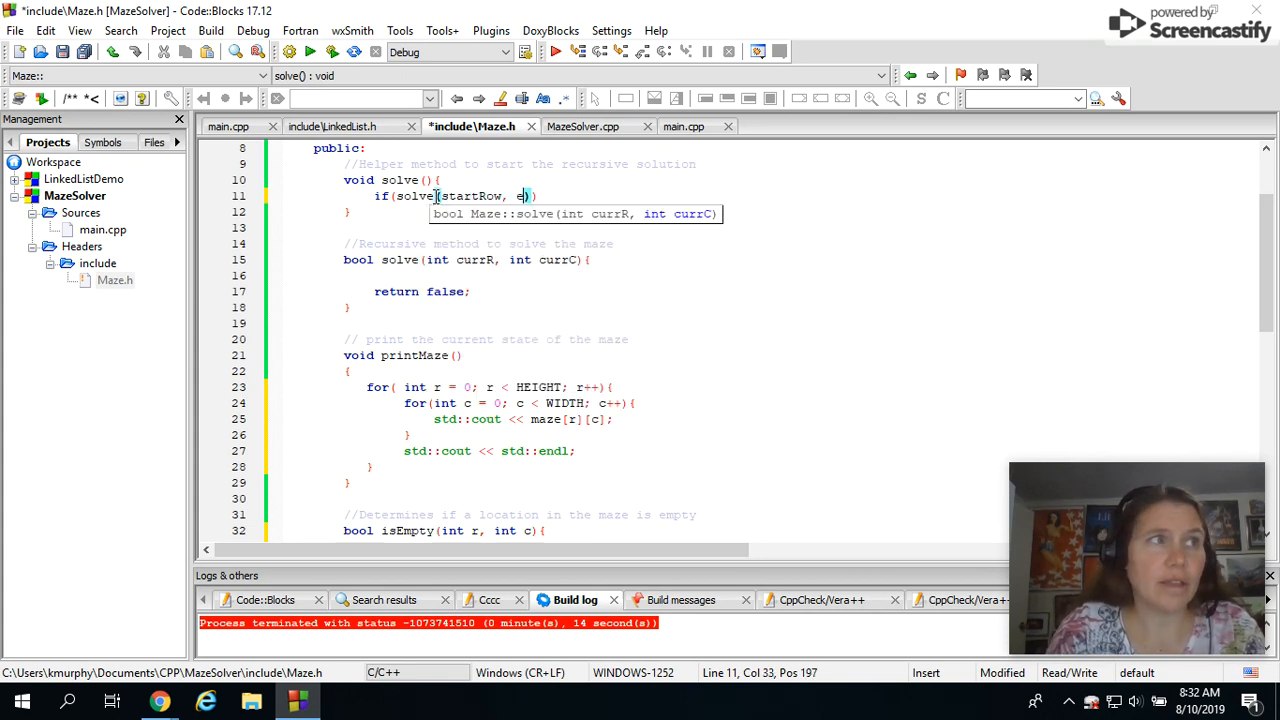
text(startCol)
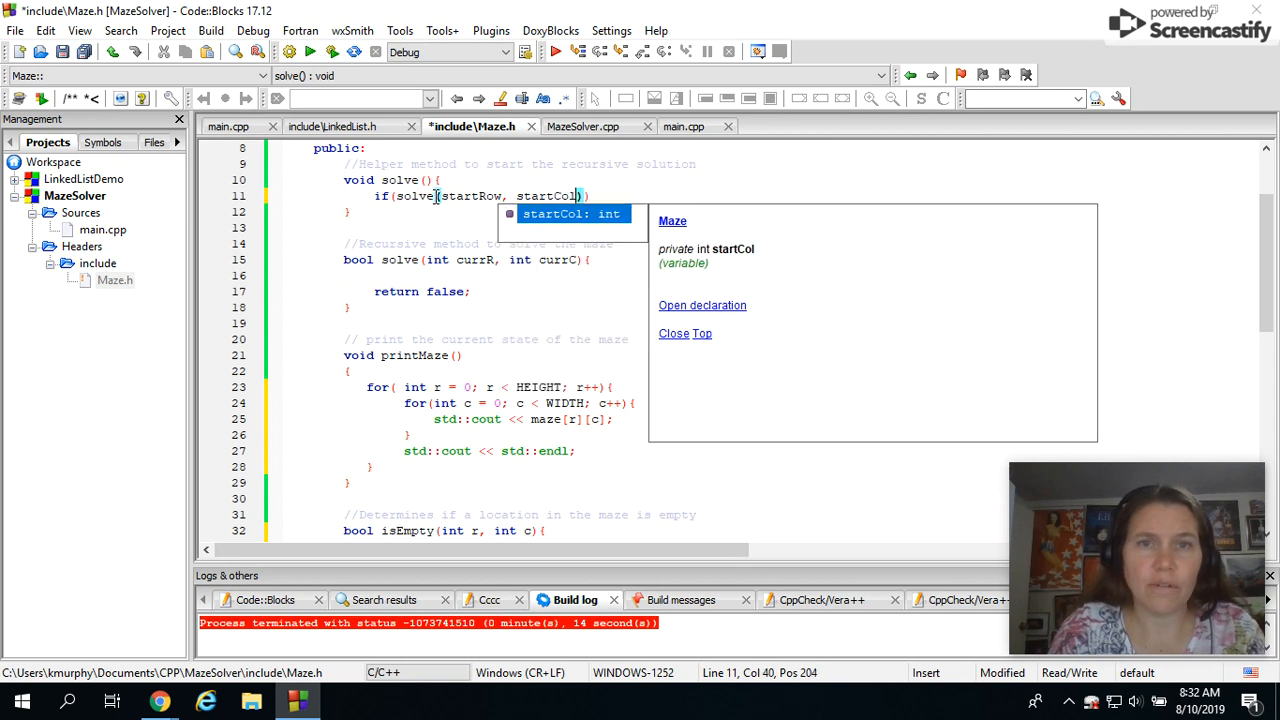
text()))
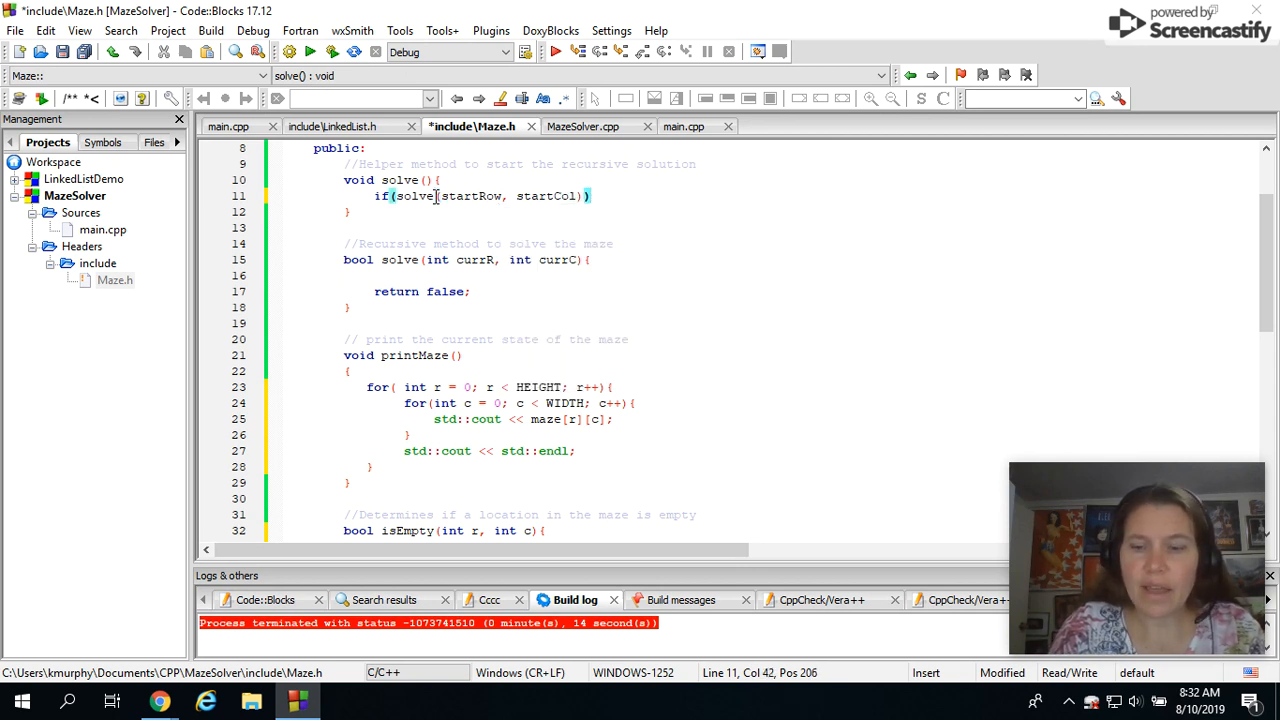
text({)
Write the if(solve(startRow, startCol)) block that prints "Sucess" with endl
key(Return)
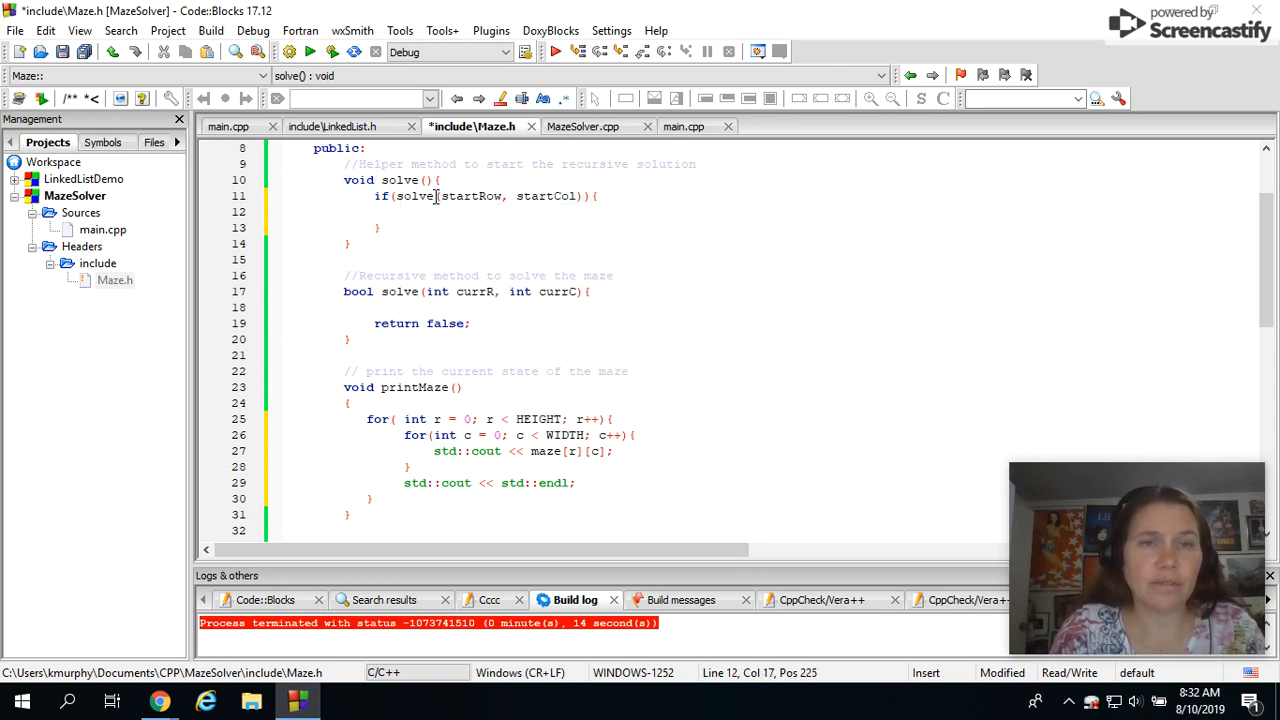
text(std::cout)
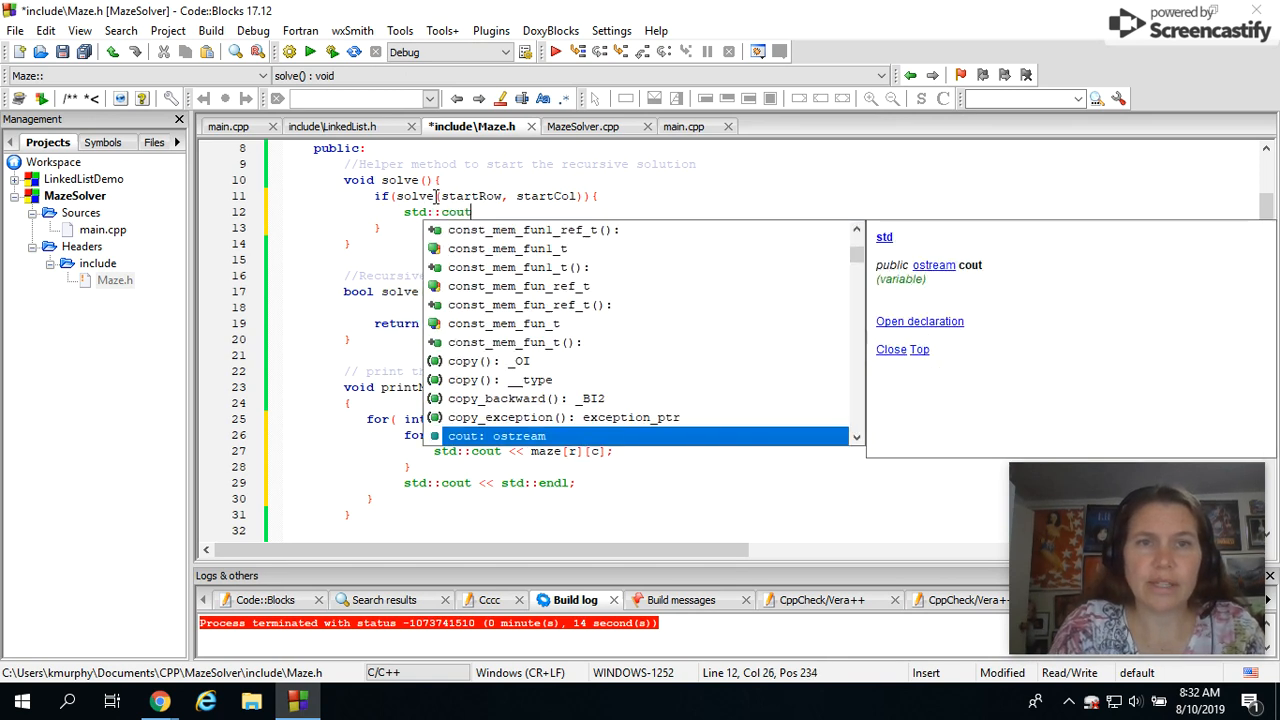
text( << "Sou)
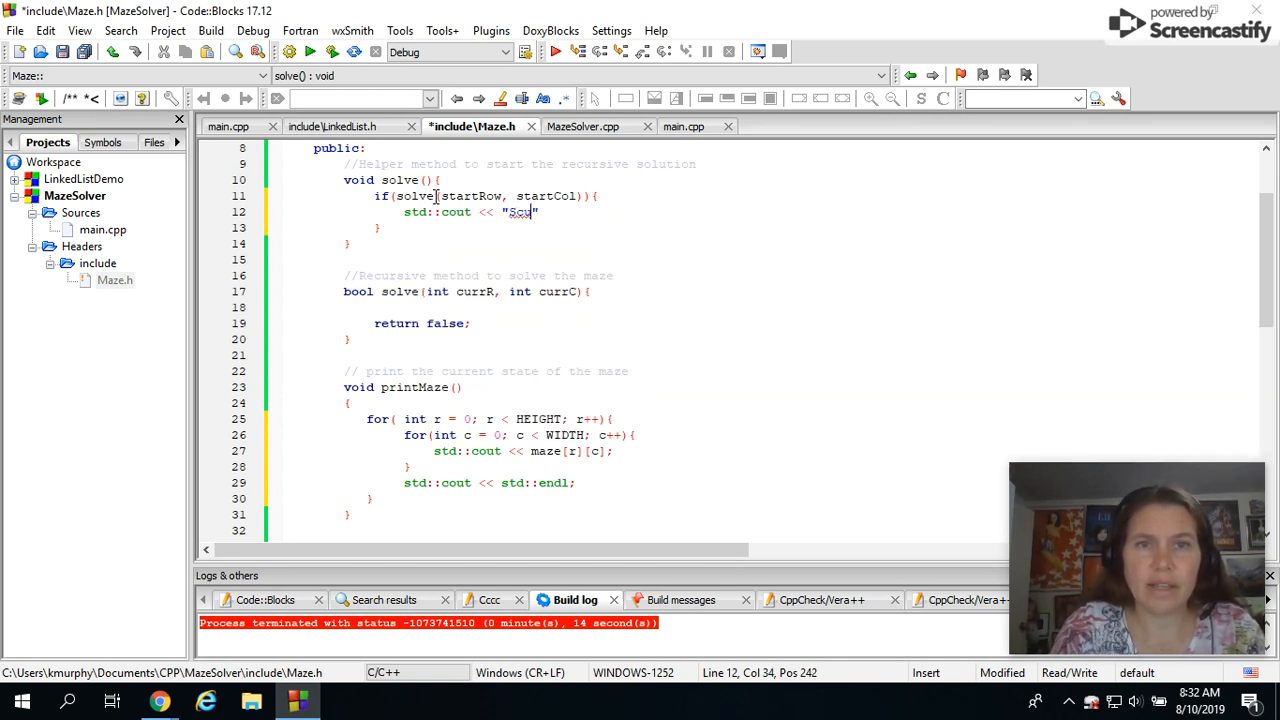
key(BackSpace)
key(BackSpace)
text(uce)
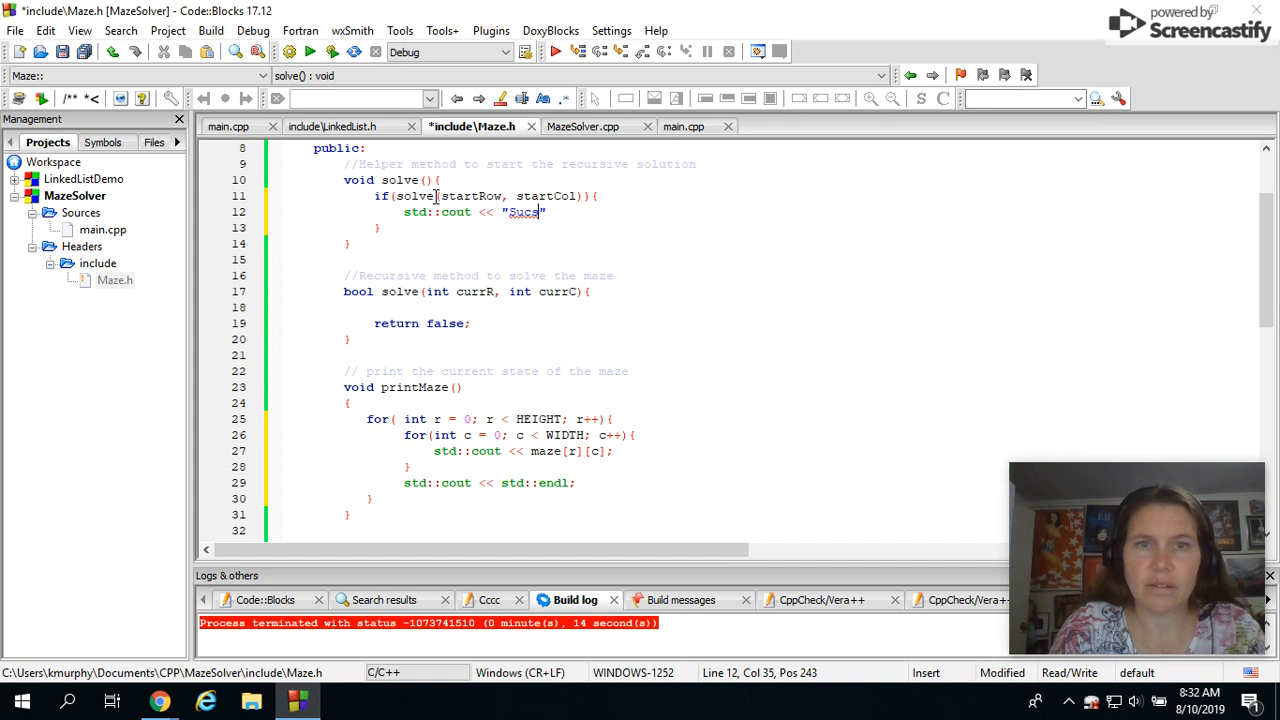
text(ss";)
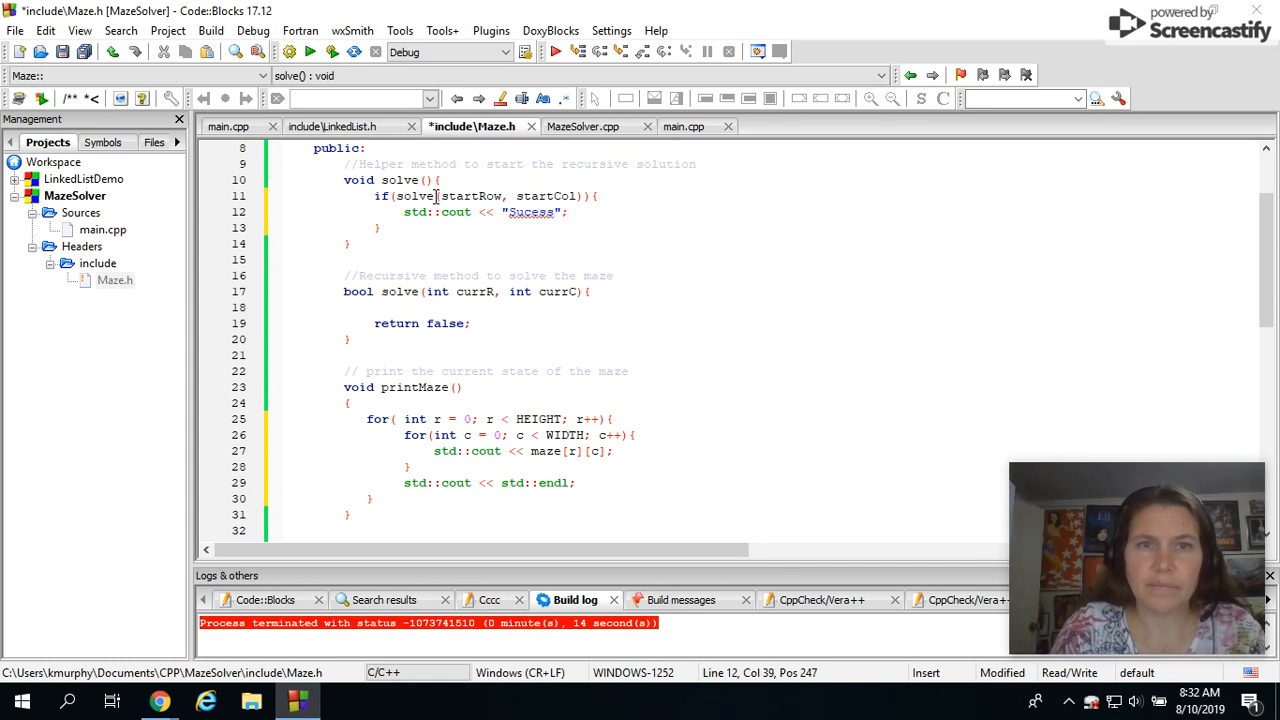
key(BackSpace)
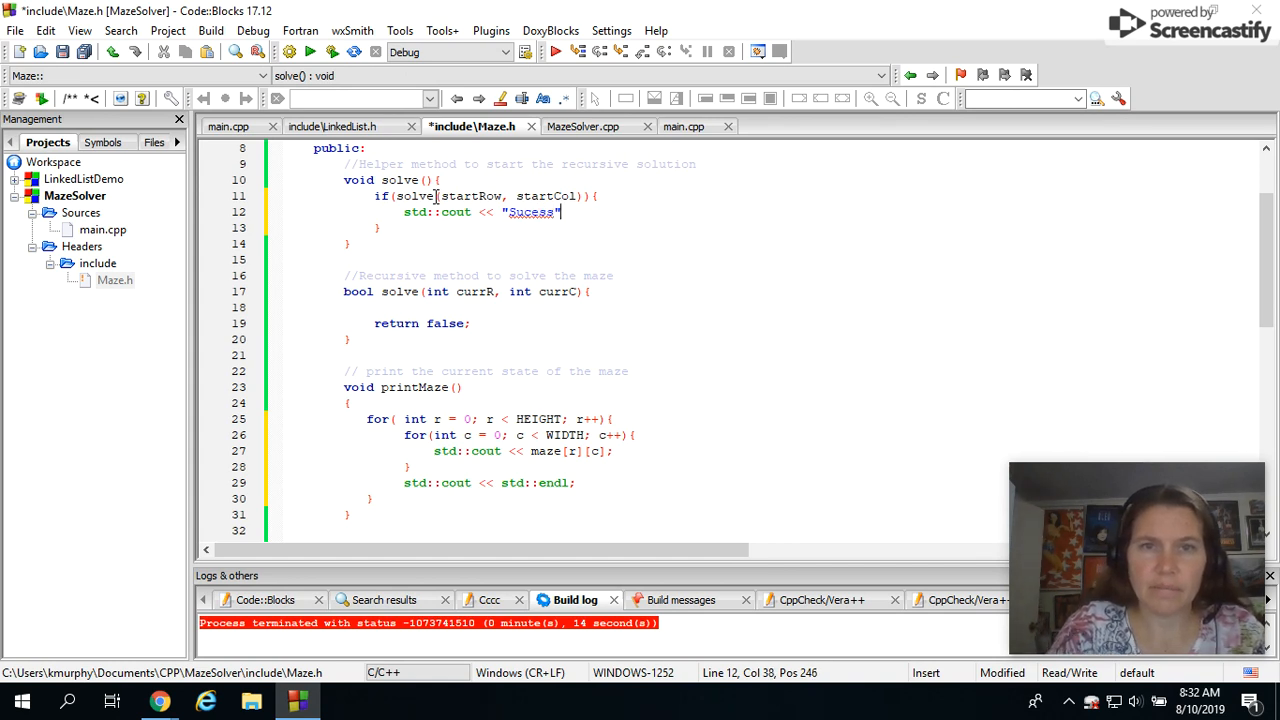
text( << std:: e)
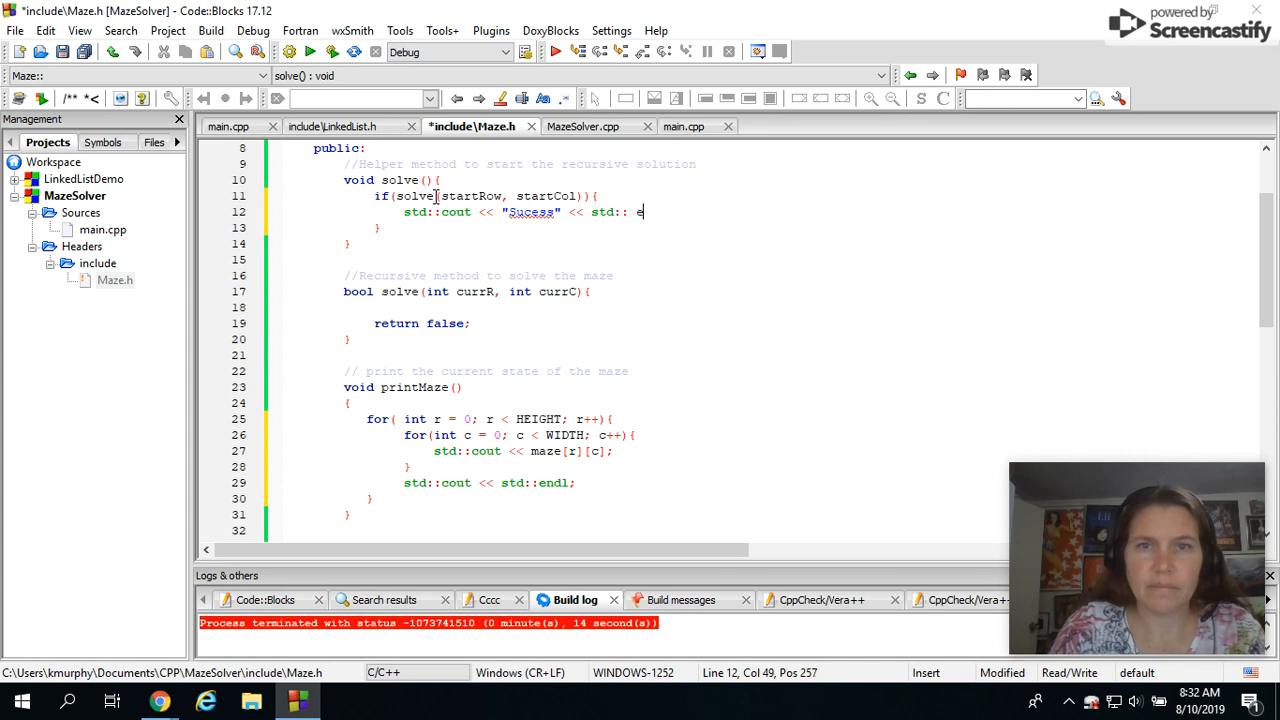
key(BackSpace)
key(BackSpace)
text(en)
key(Return)
text(;)
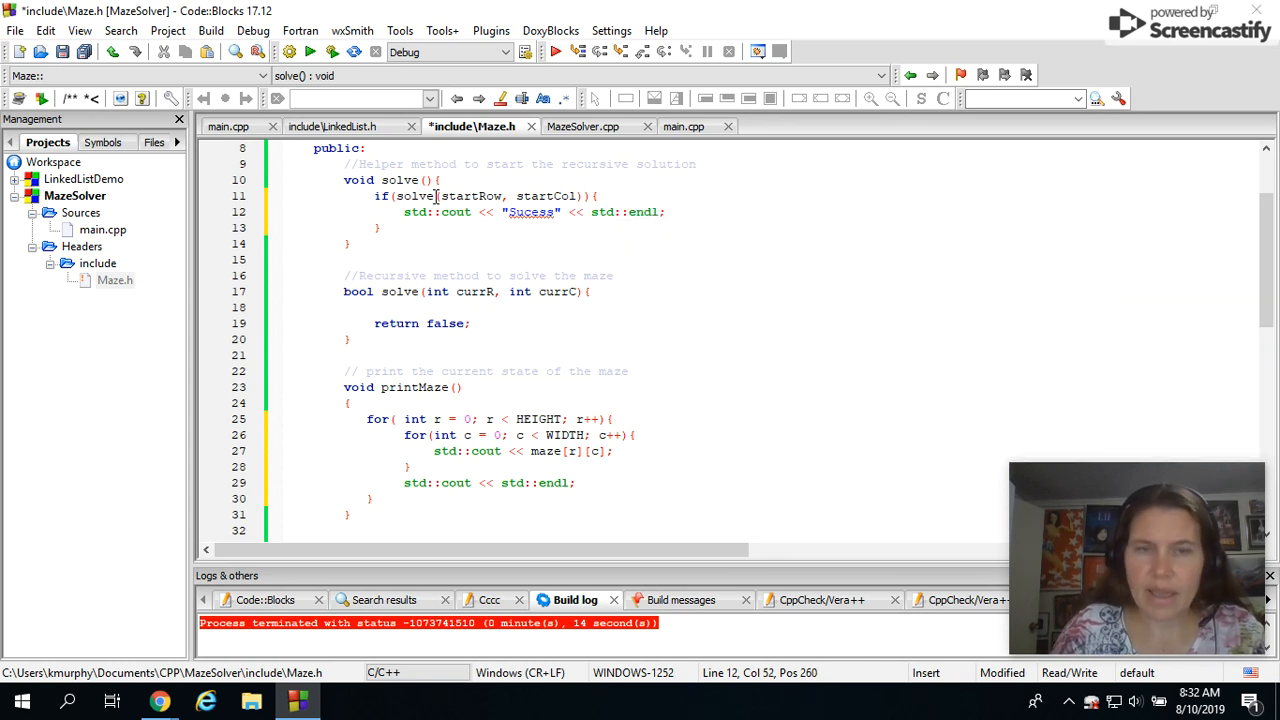
Add an else block with the copied output statement and select its message to replace with "No Solution"
key(shift+Left)
key(shift+Left)
key(shift+Left)
key(shift+Left)
key(shift+Left)
key(shift+Left)
key(shift+Left)
key(shift+Left)
key(shift+Left)
key(shift+Left)
key(shift+Left)
key(shift+Left)
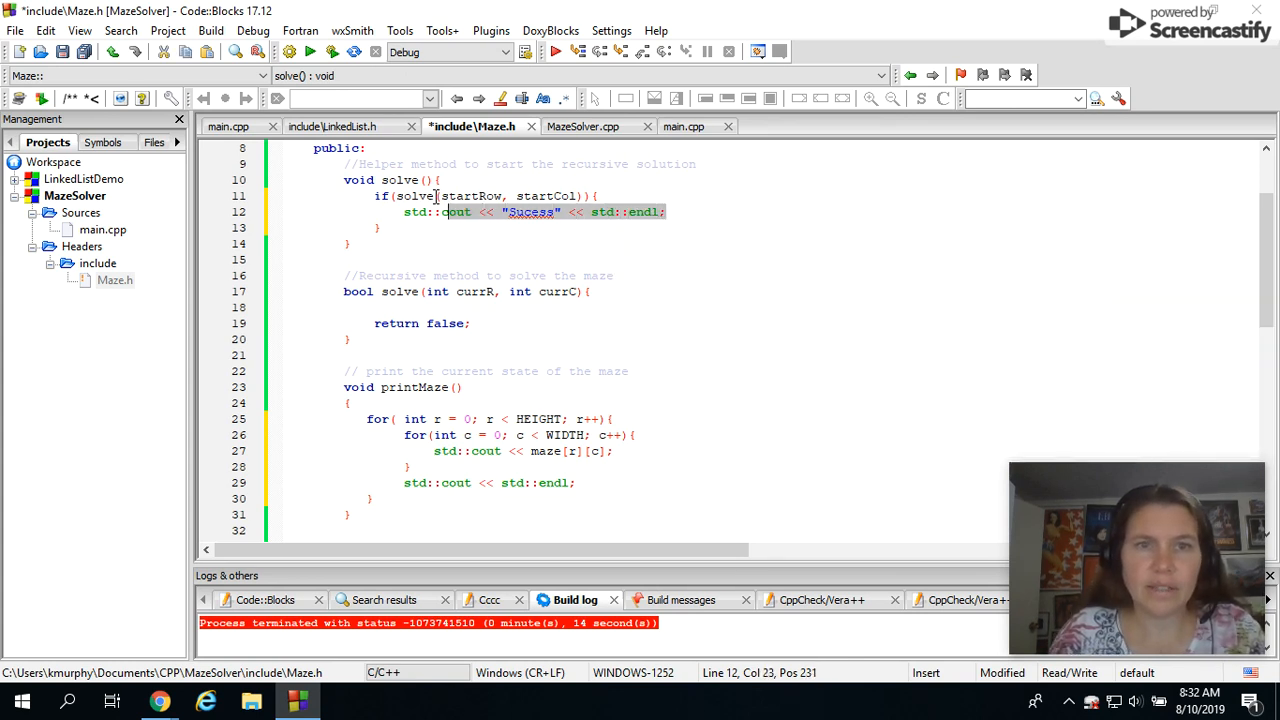
key(shift+Left)
key(shift+Left)
key(shift+Left)
key(shift+Left)
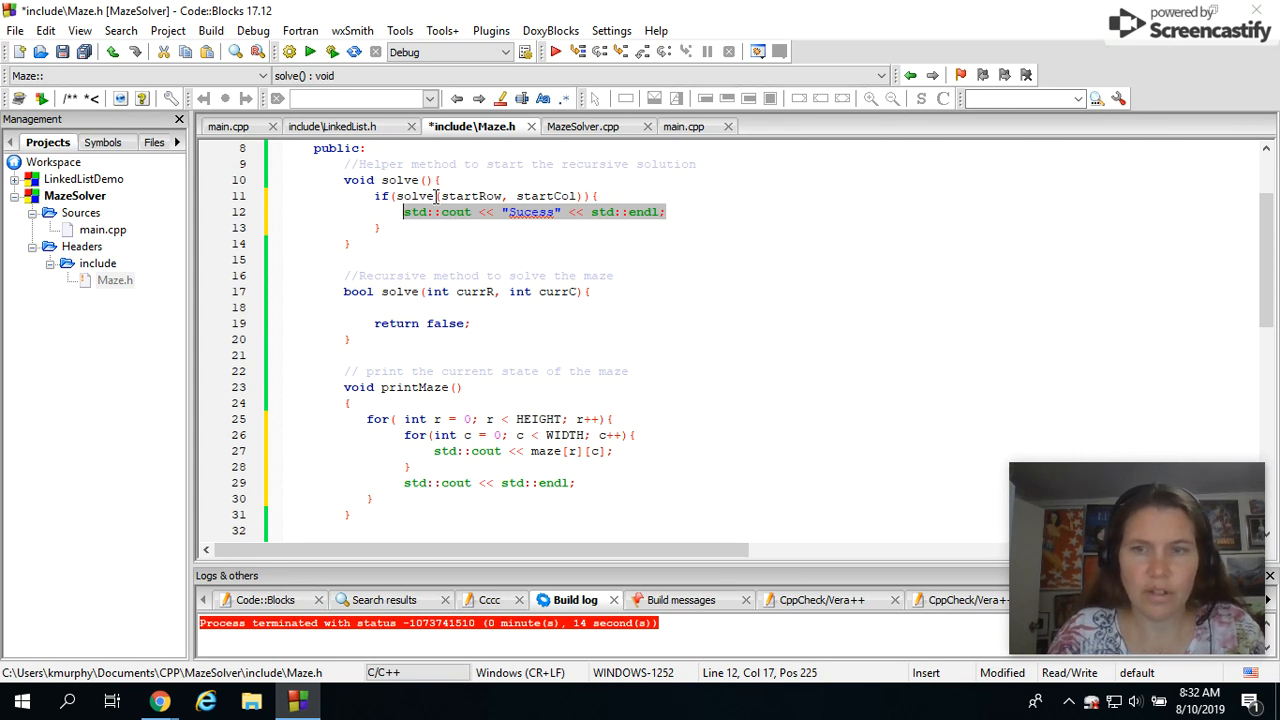
key(ctrl+c)
key(Down)
key(End)
key(Return)
text(els)
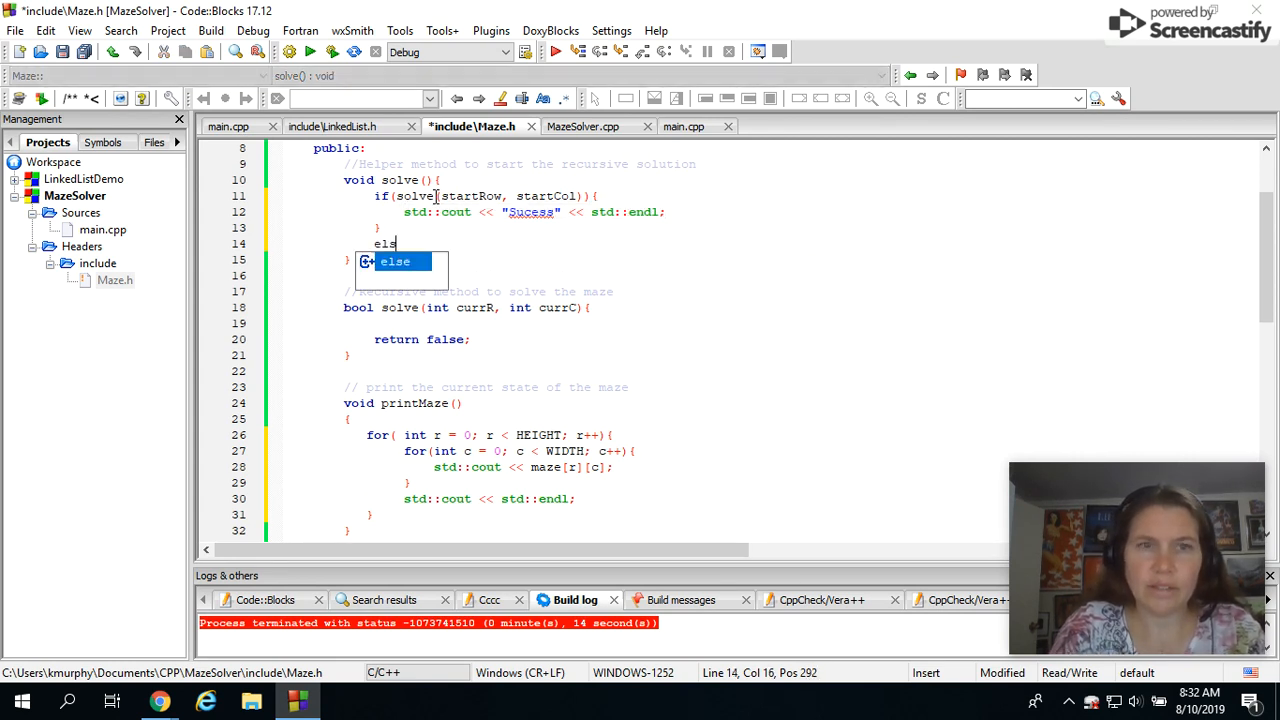
text(e{)
key(Return)
key(ctrl+v)
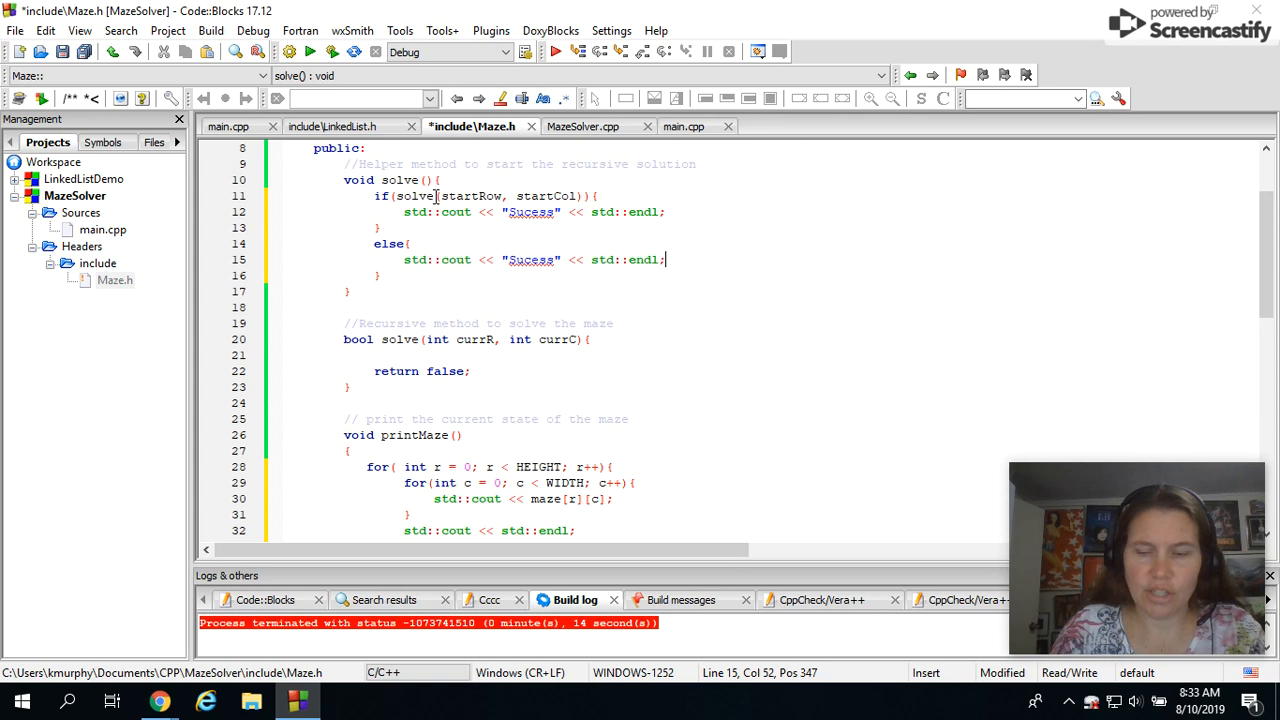
key(ctrl+Left)
key(ctrl+Left)
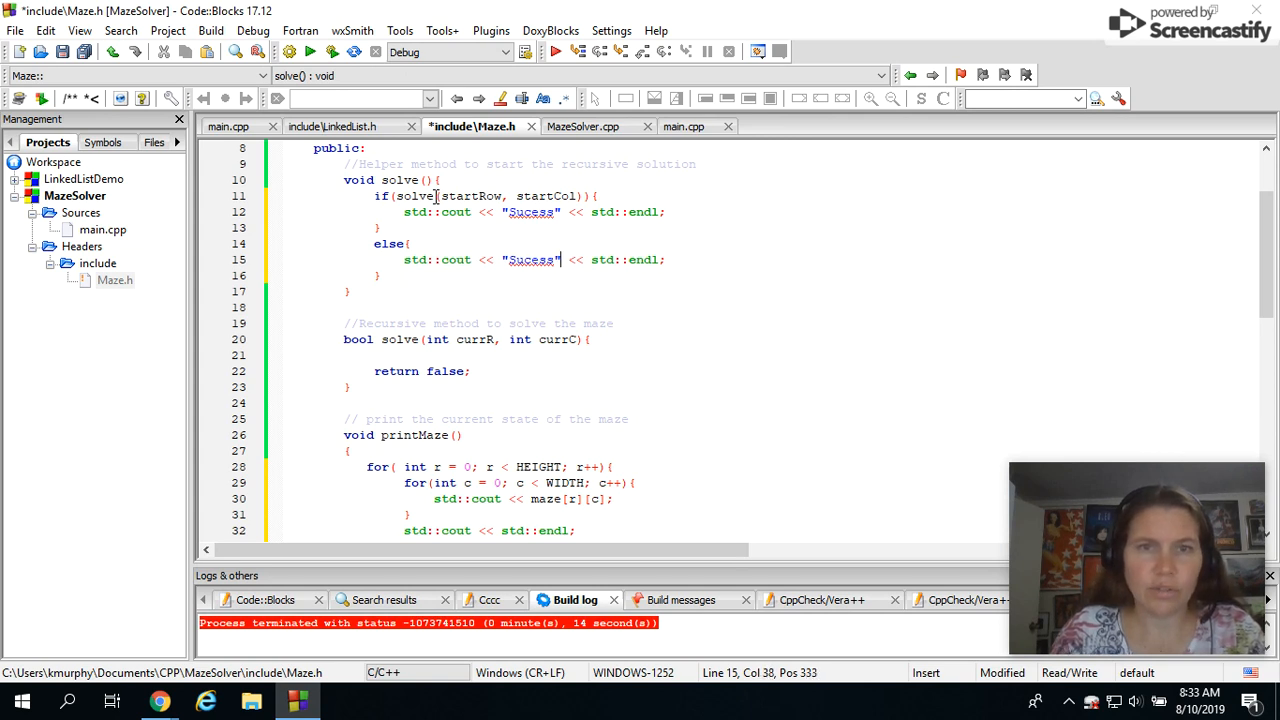
key(shift+Left)
key(shift+Left)
key(shift+Left)
text(No)
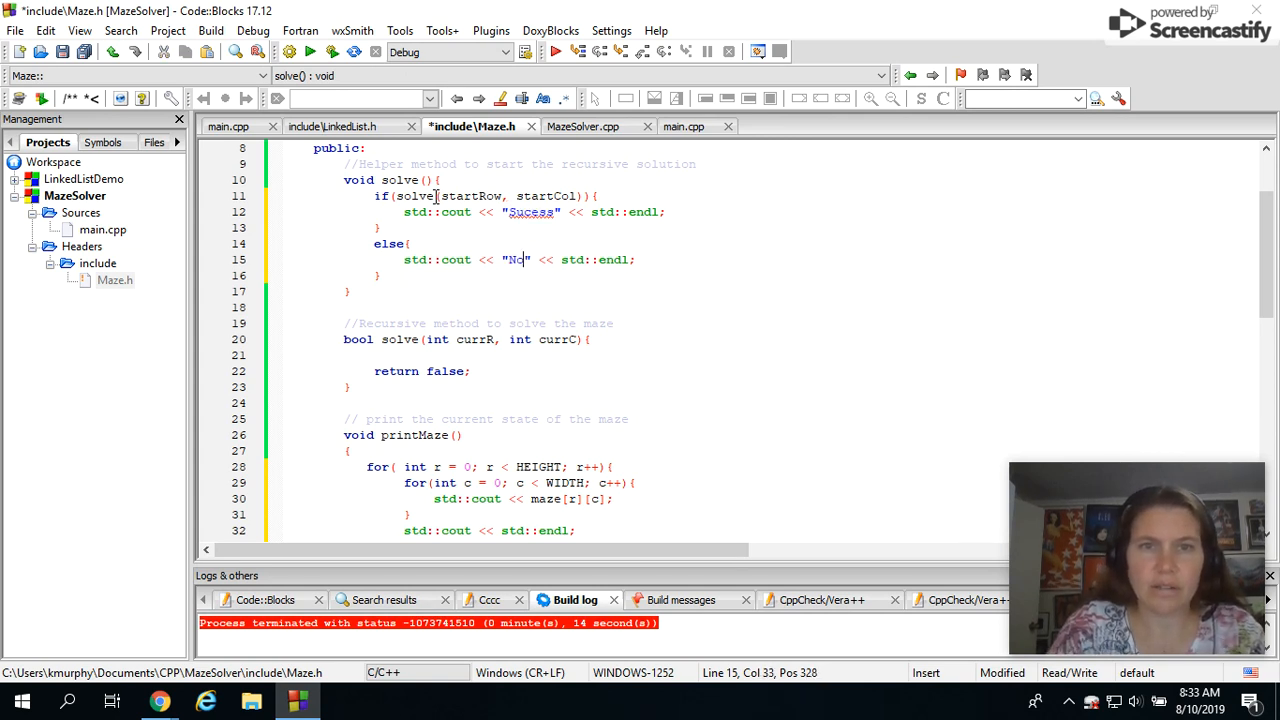
text( Solution)
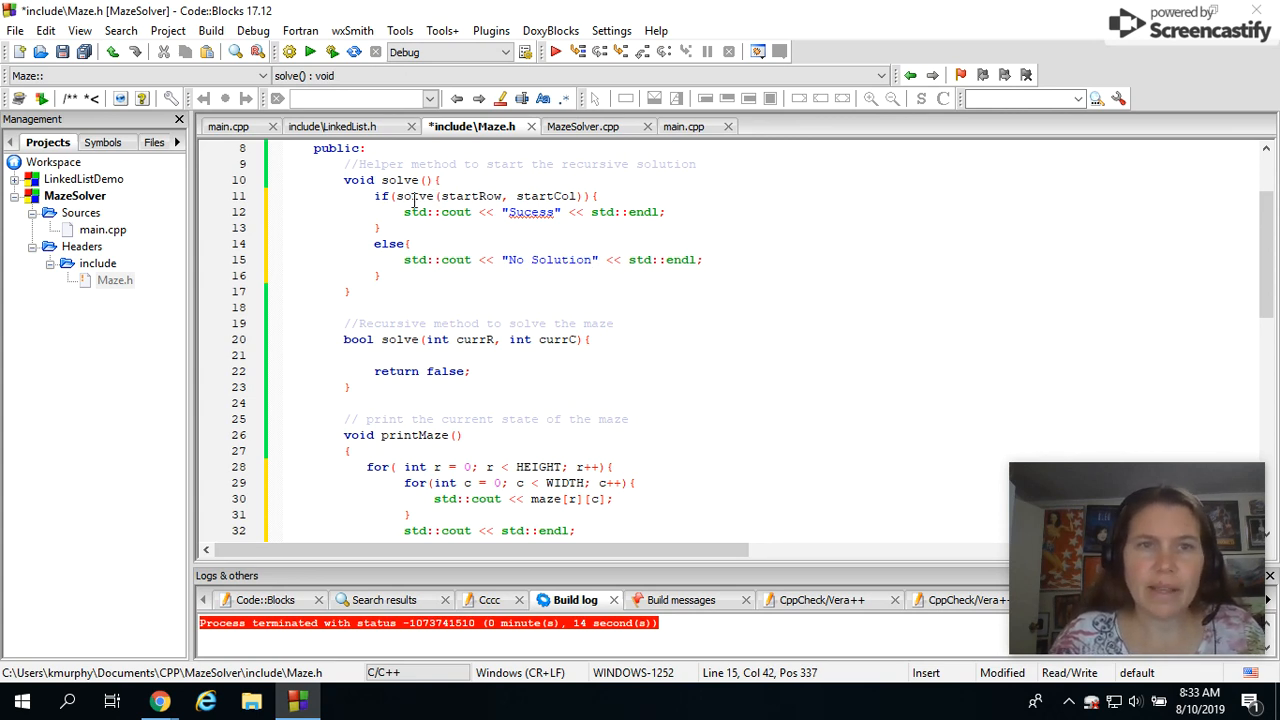
Write the base case if(currR == endRow && currC == endCol) returning true in recursive solve
drag(398, 196, 587, 196)
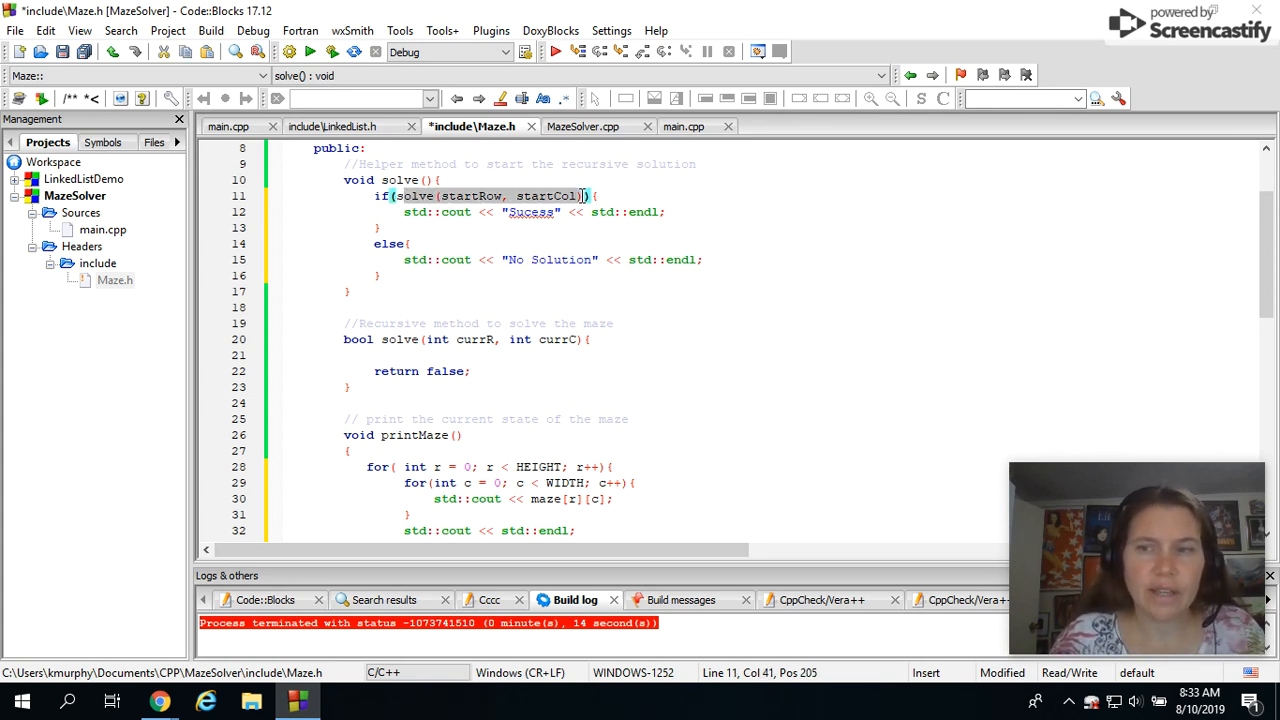
click(380, 360)
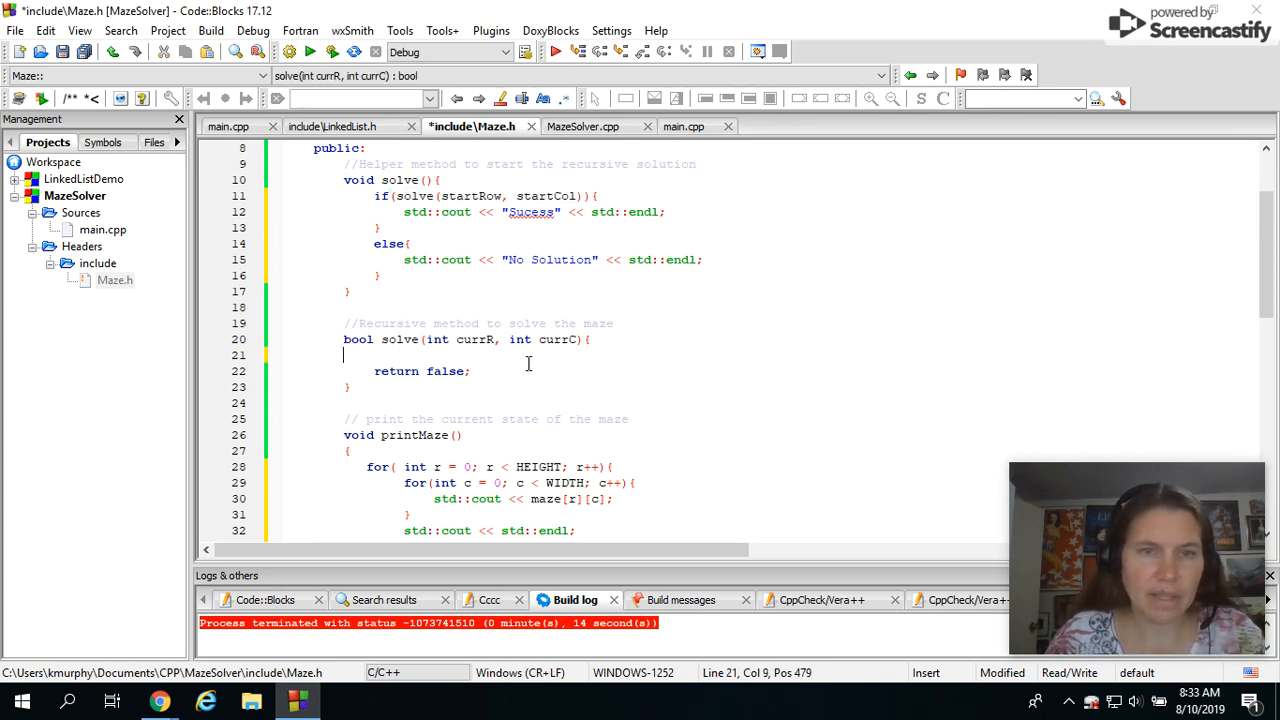
key(Tab)
key(Tab)
key(Tab)
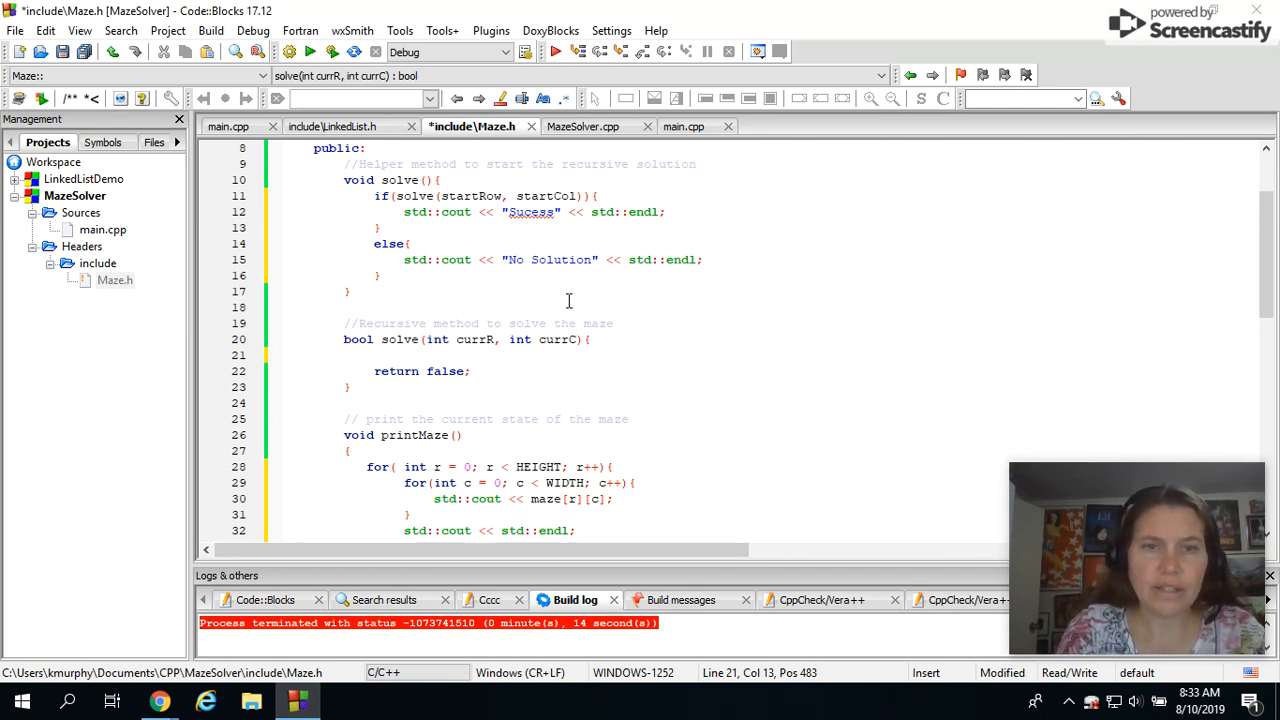
text(if)
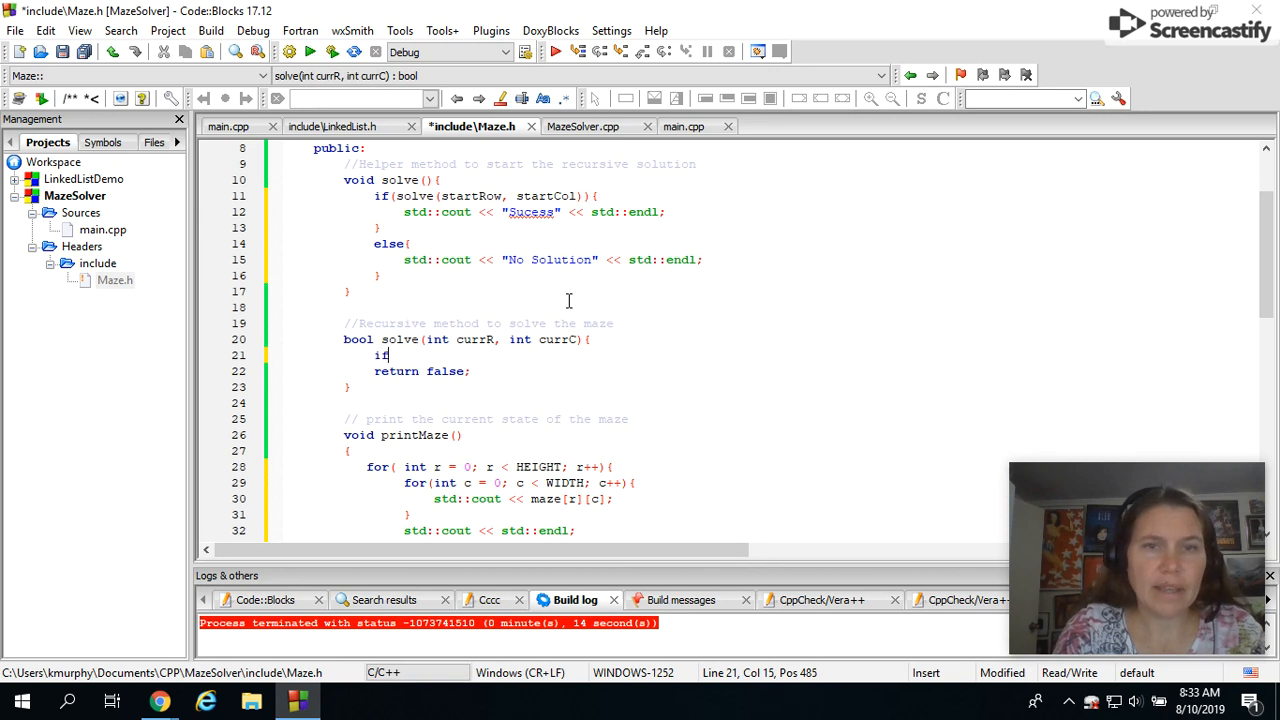
text((currR)
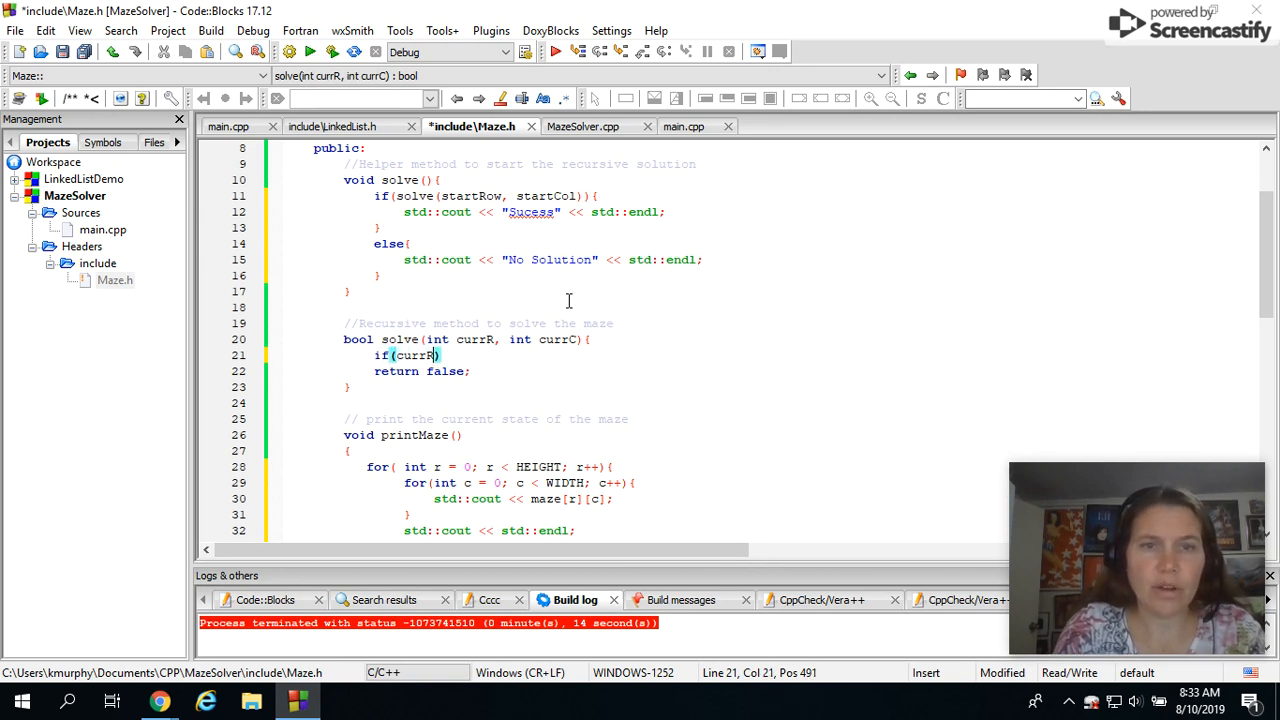
text( == e)
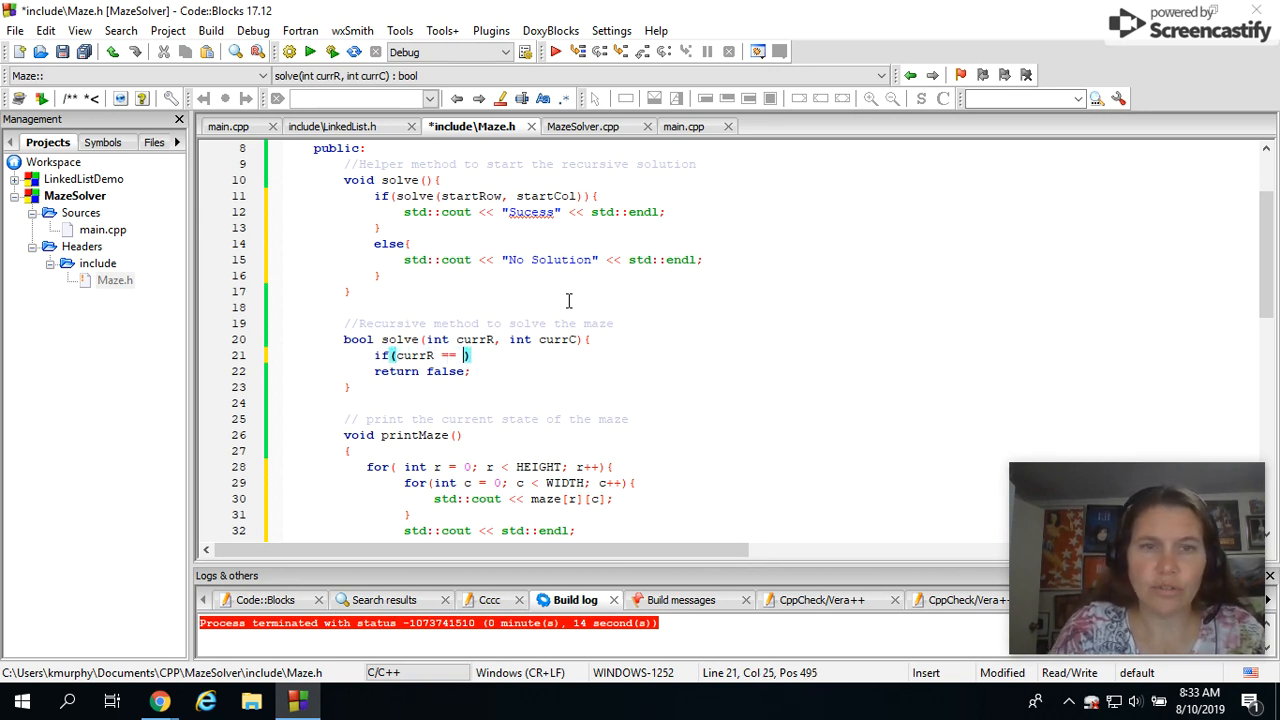
text(nd)
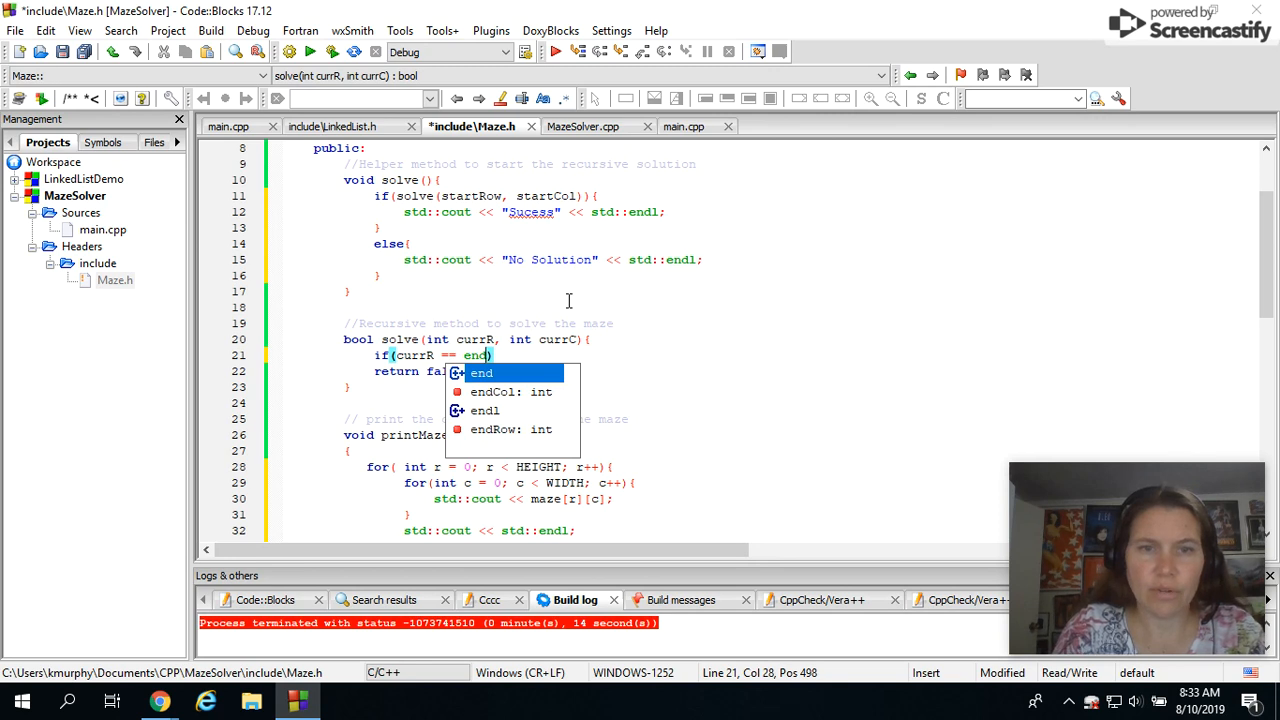
key(Down)
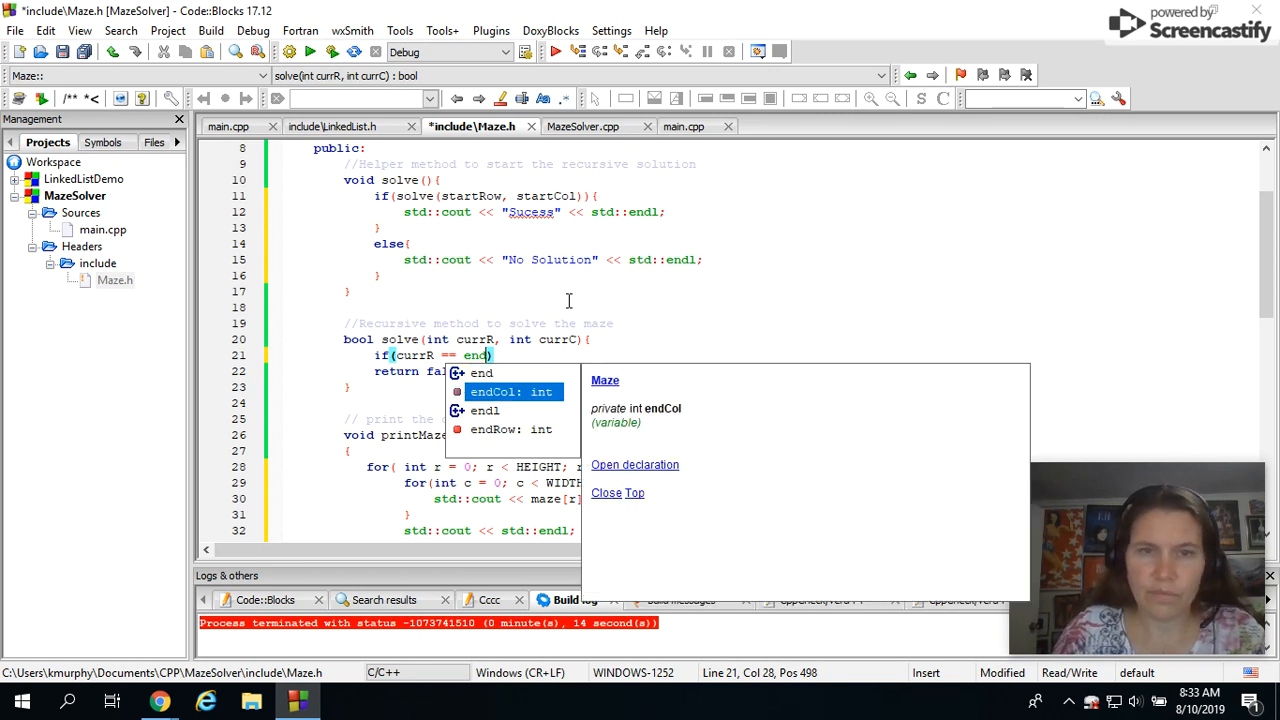
key(Down)
key(Down)
key(Return)
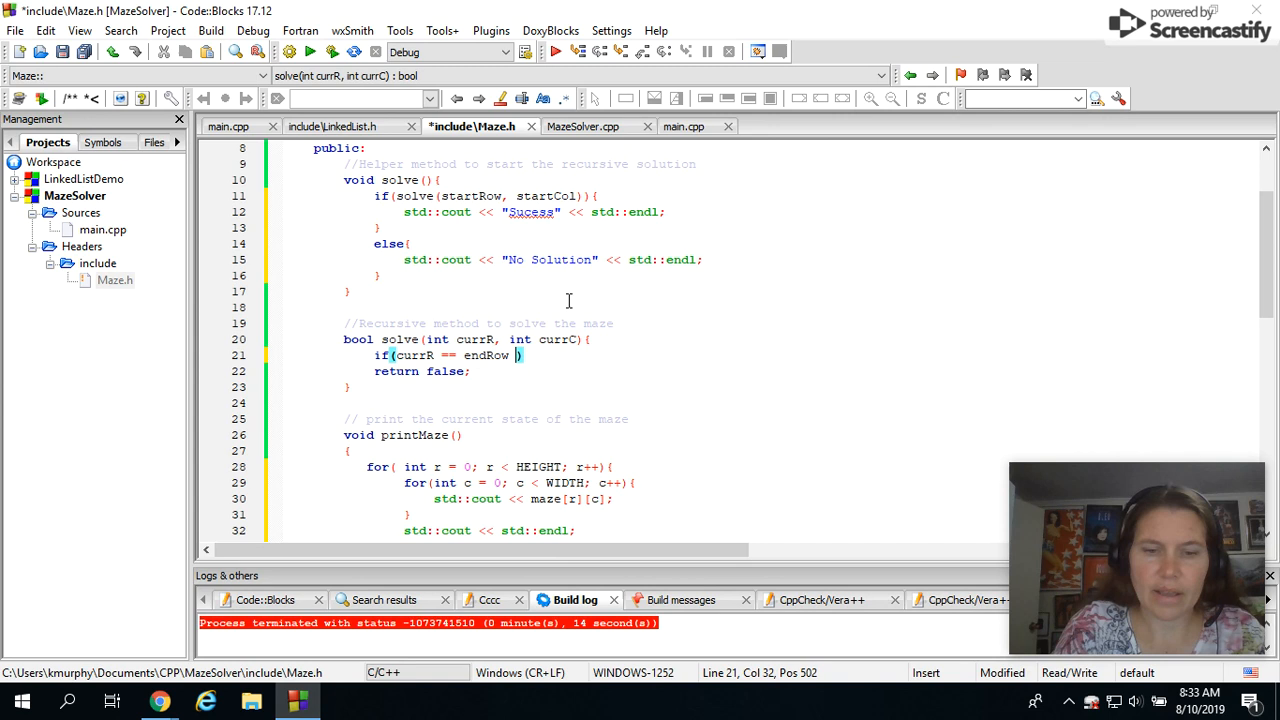
text(&& )
text(currC =)
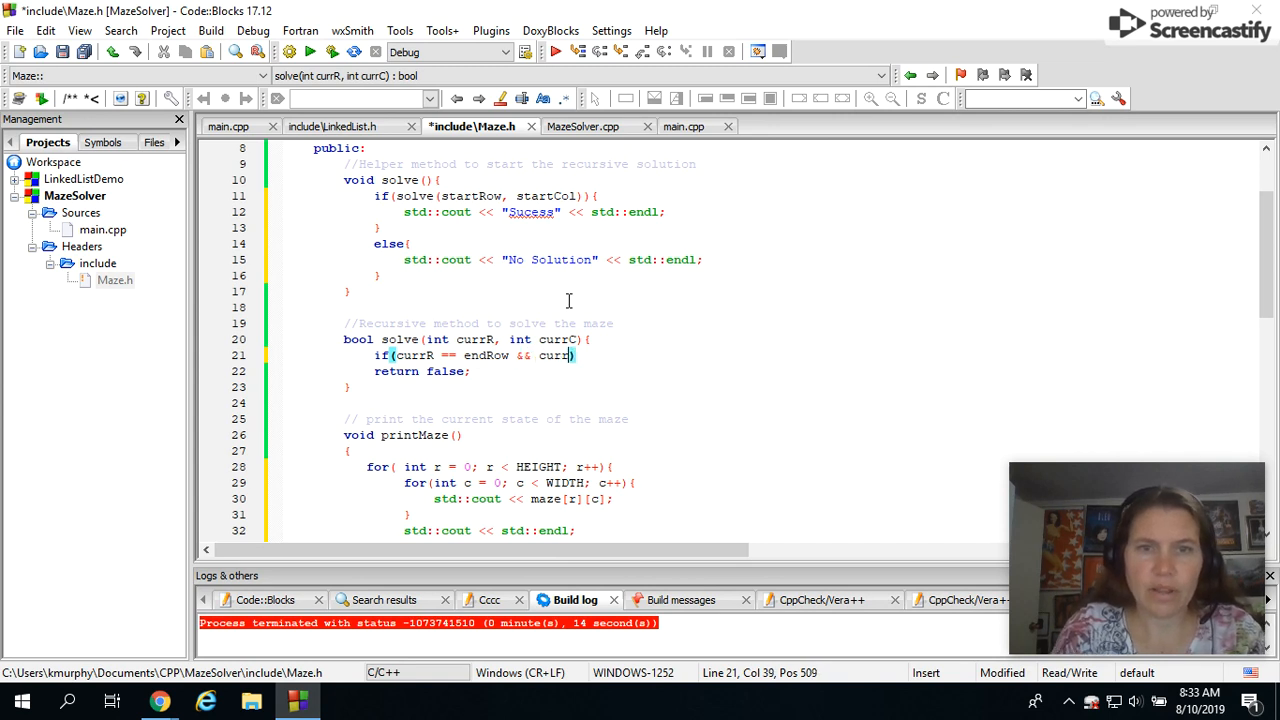
text(= )
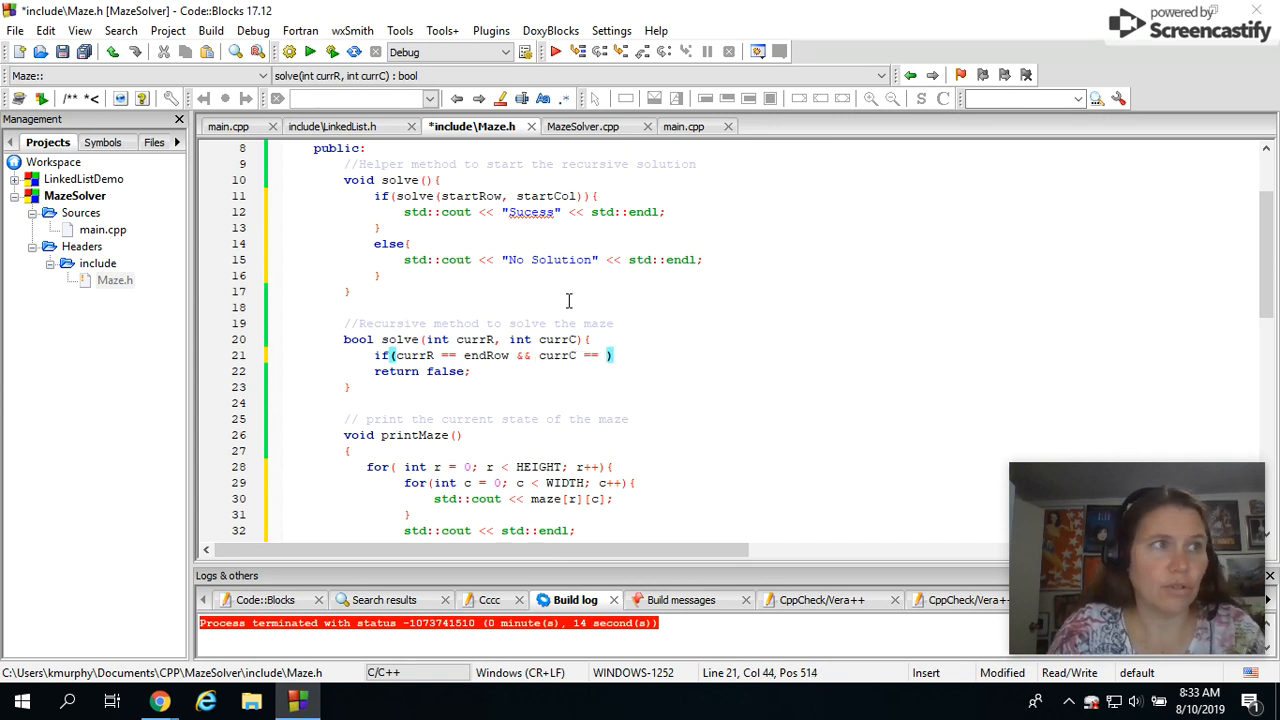
text(endCol)
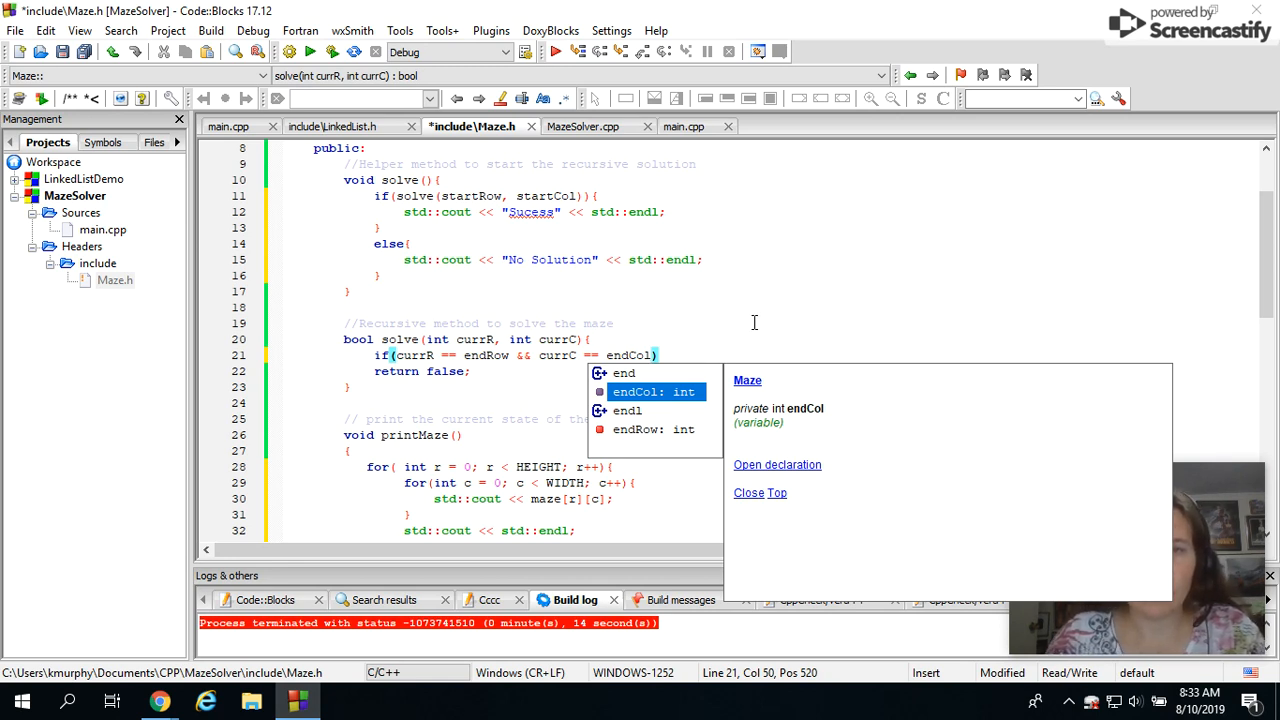
click(685, 357)
text({)
key(Return)
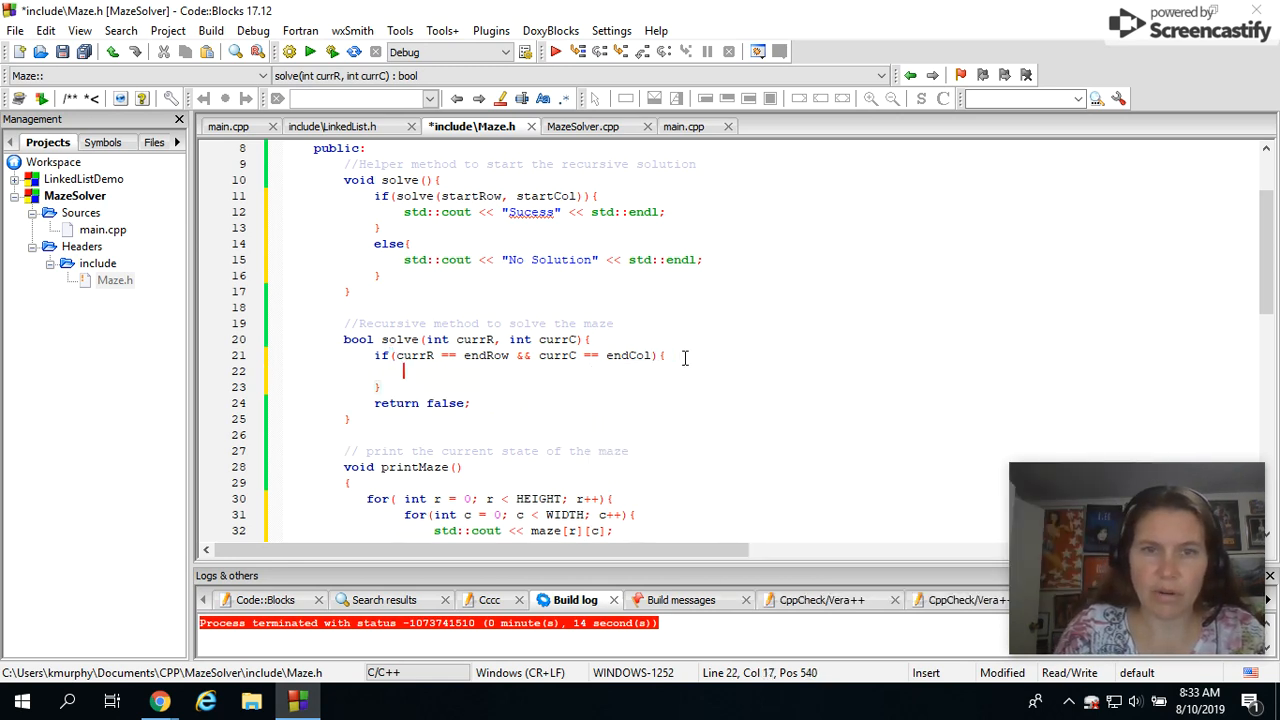
text(return t)
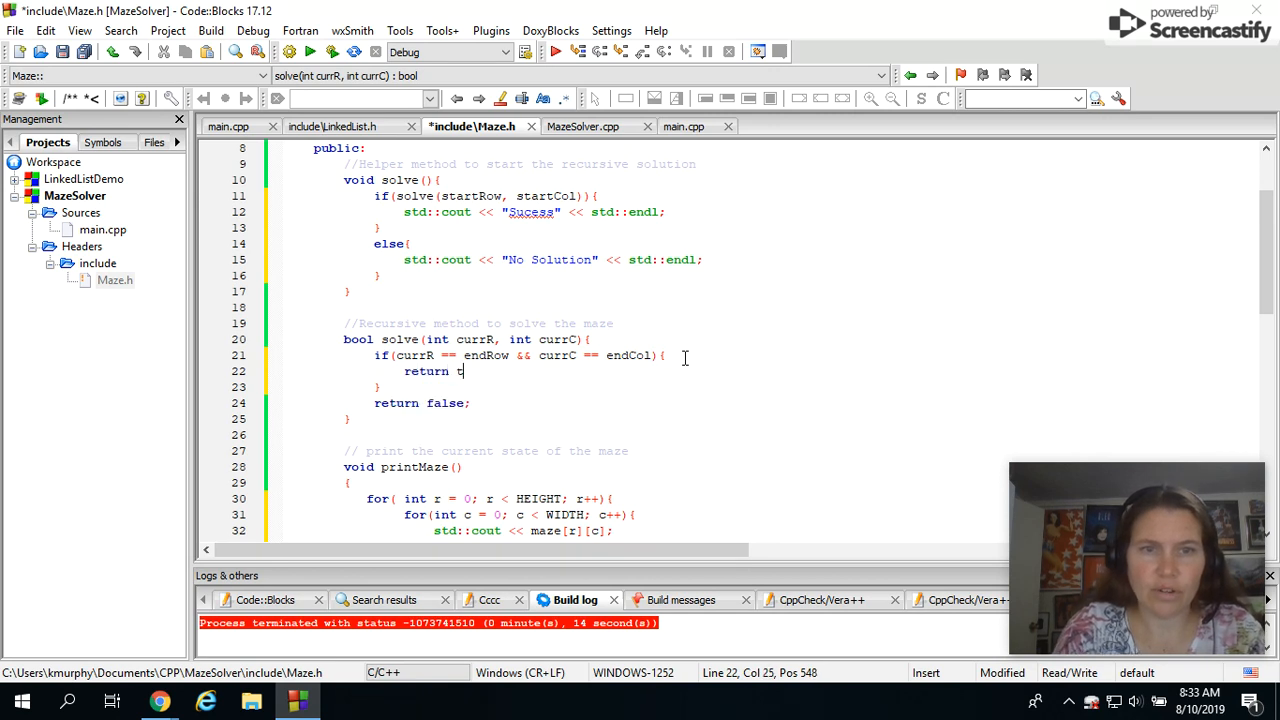
text(rue;)
Add blank lines after the if block and at the top of solve for the //Base Case comment
key(Down)
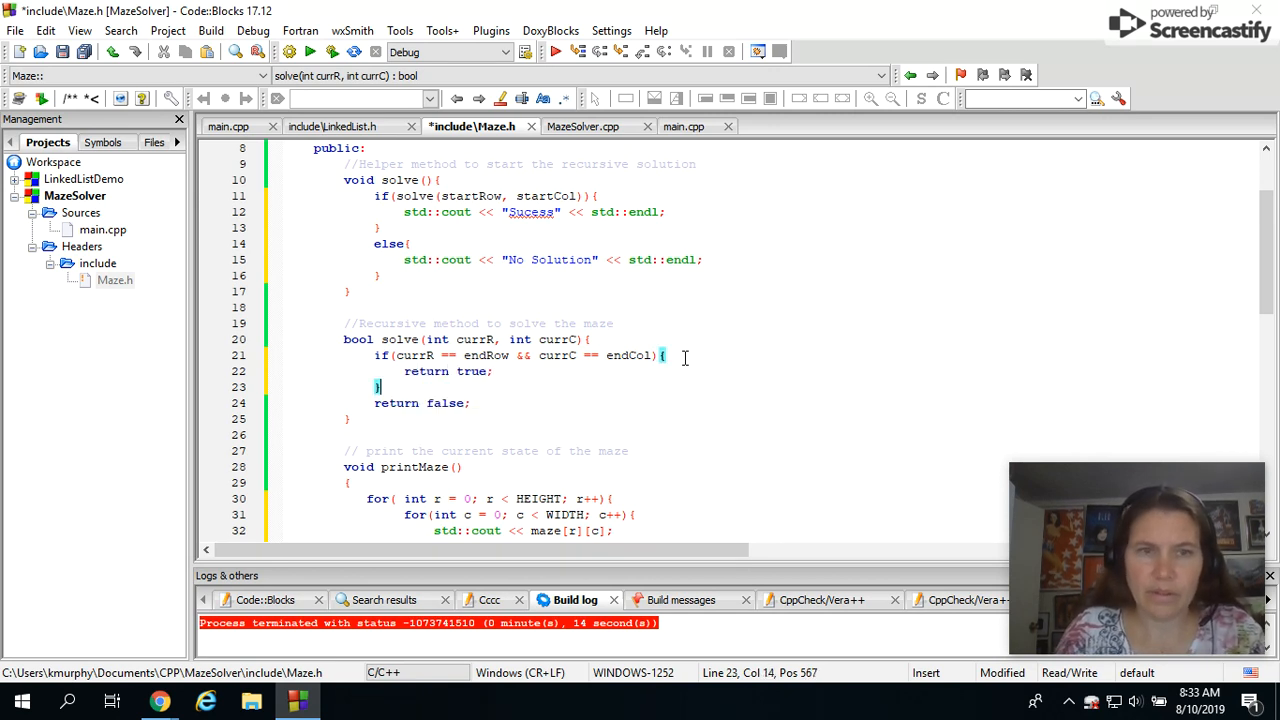
key(Return)
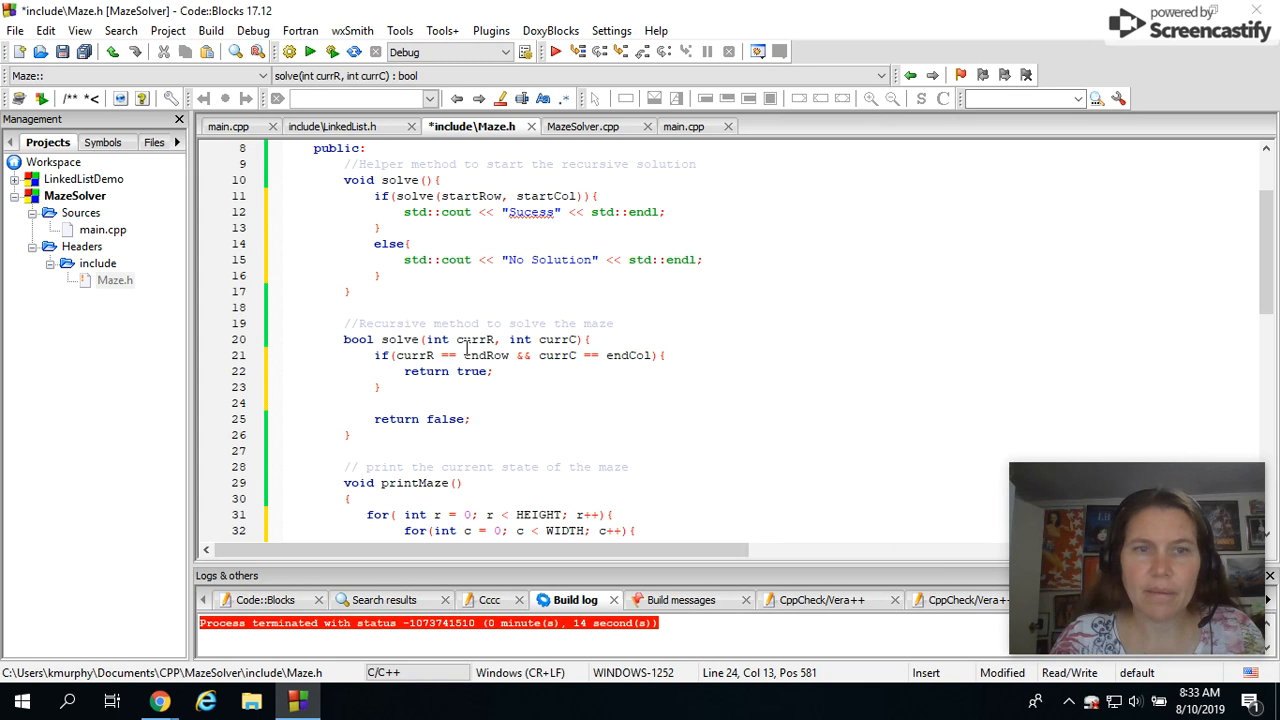
click(615, 339)
key(Return)
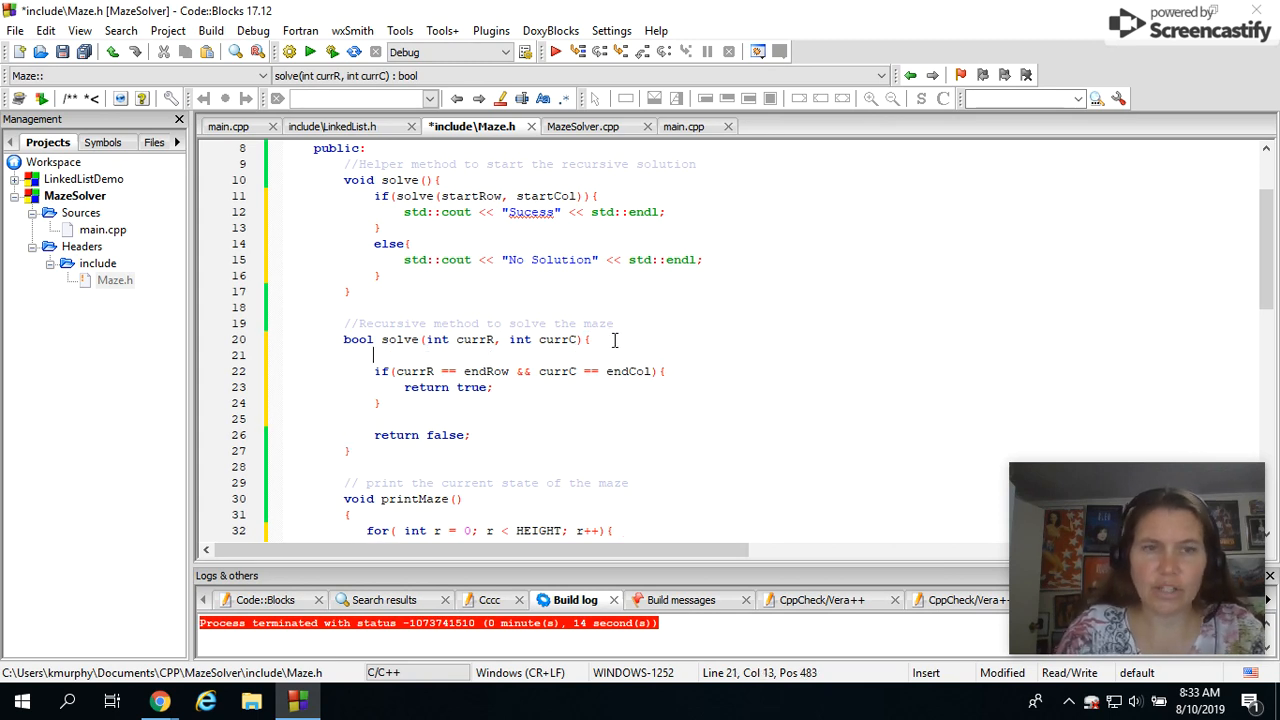
text(//)
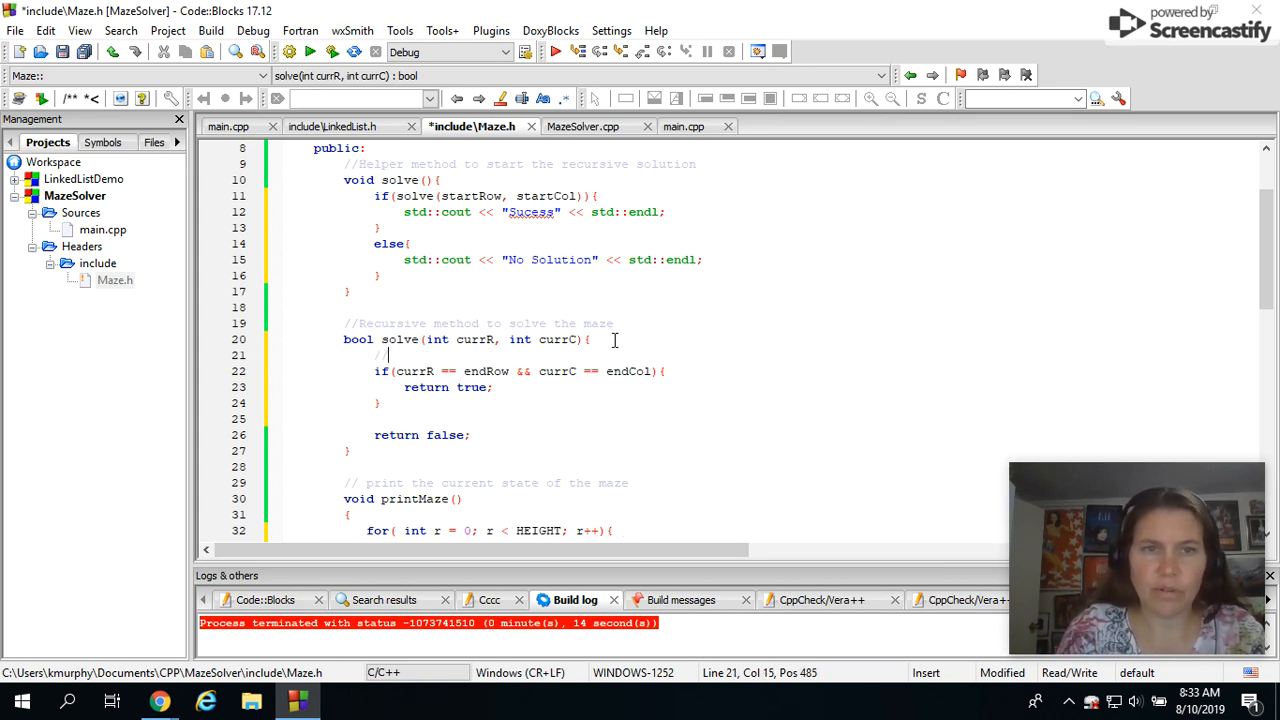
text(Base Case)
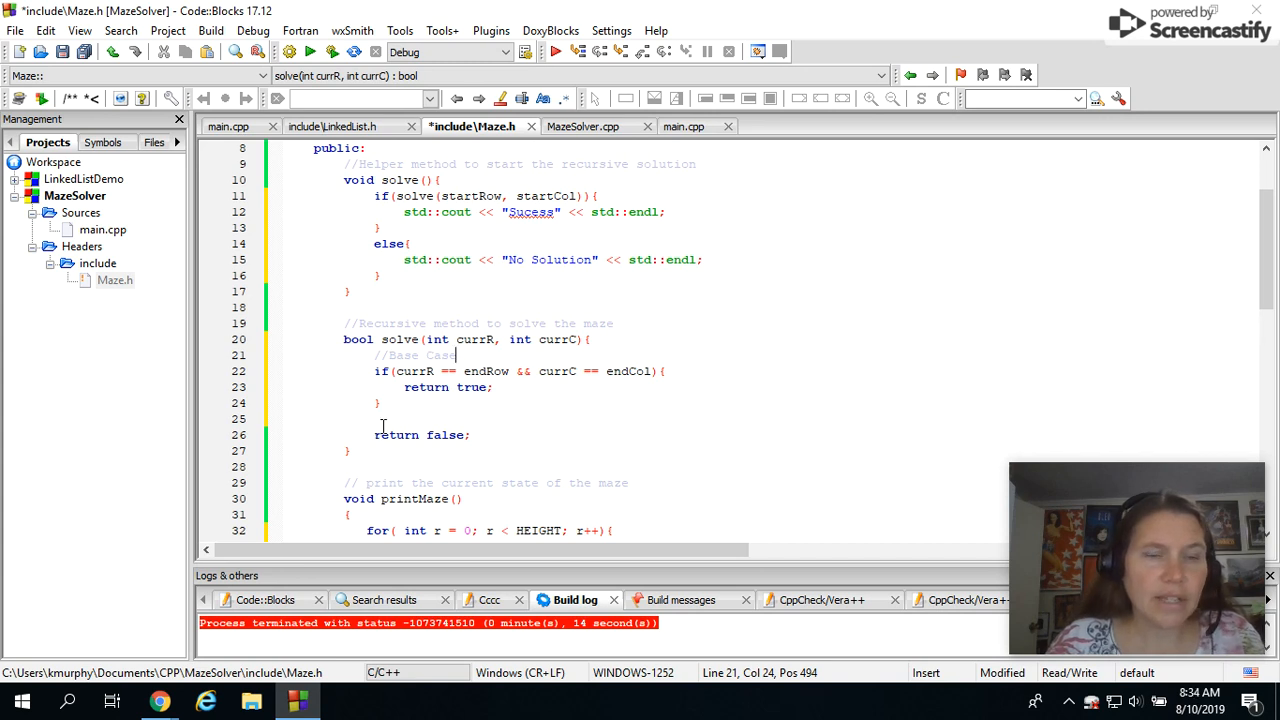
Add if(!isEmpty(currR, currC)) with a braced body returning false, then review the block
click(381, 419)
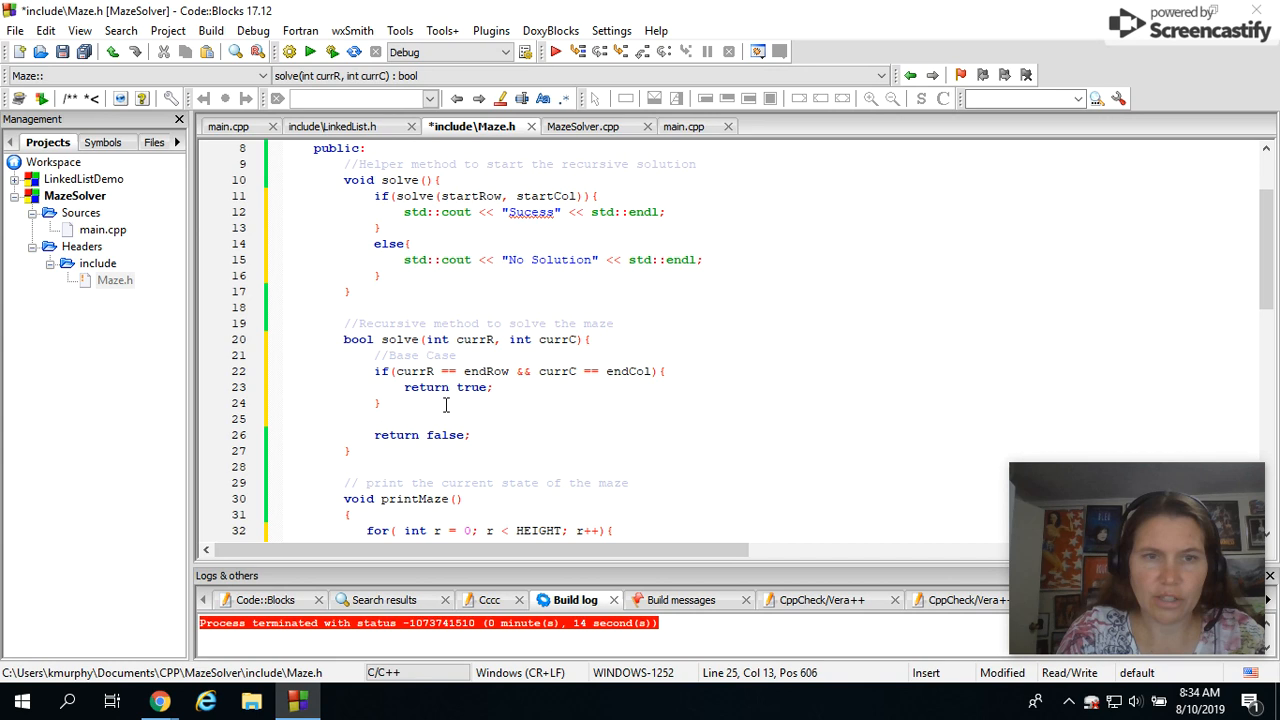
text(if()
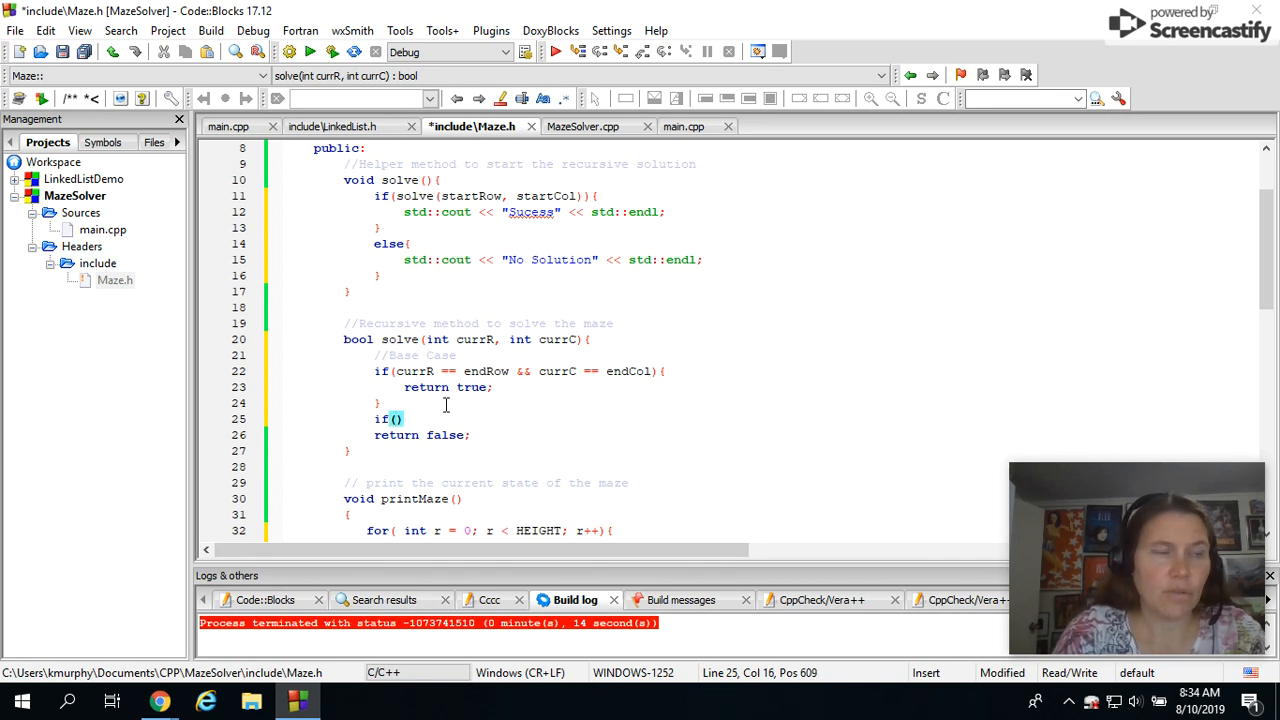
scroll(446, 404, down, 3)
scroll(430, 460, down, 2)
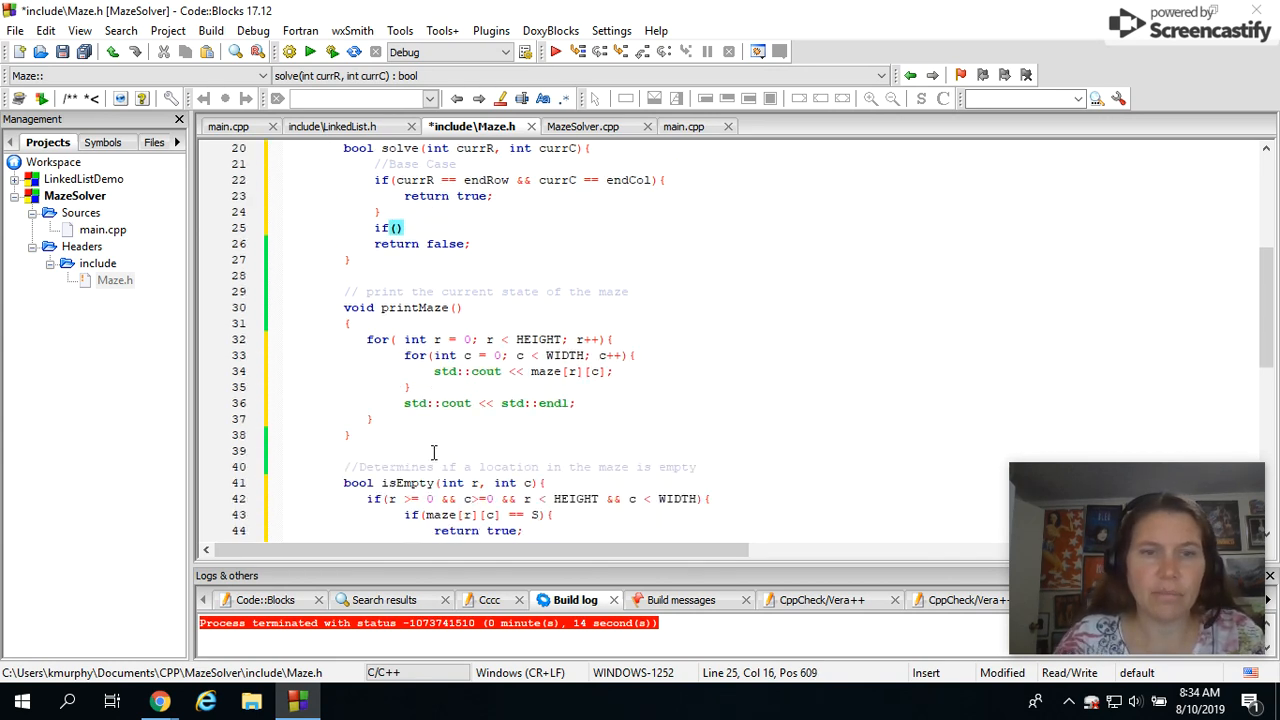
scroll(407, 472, up, 4)
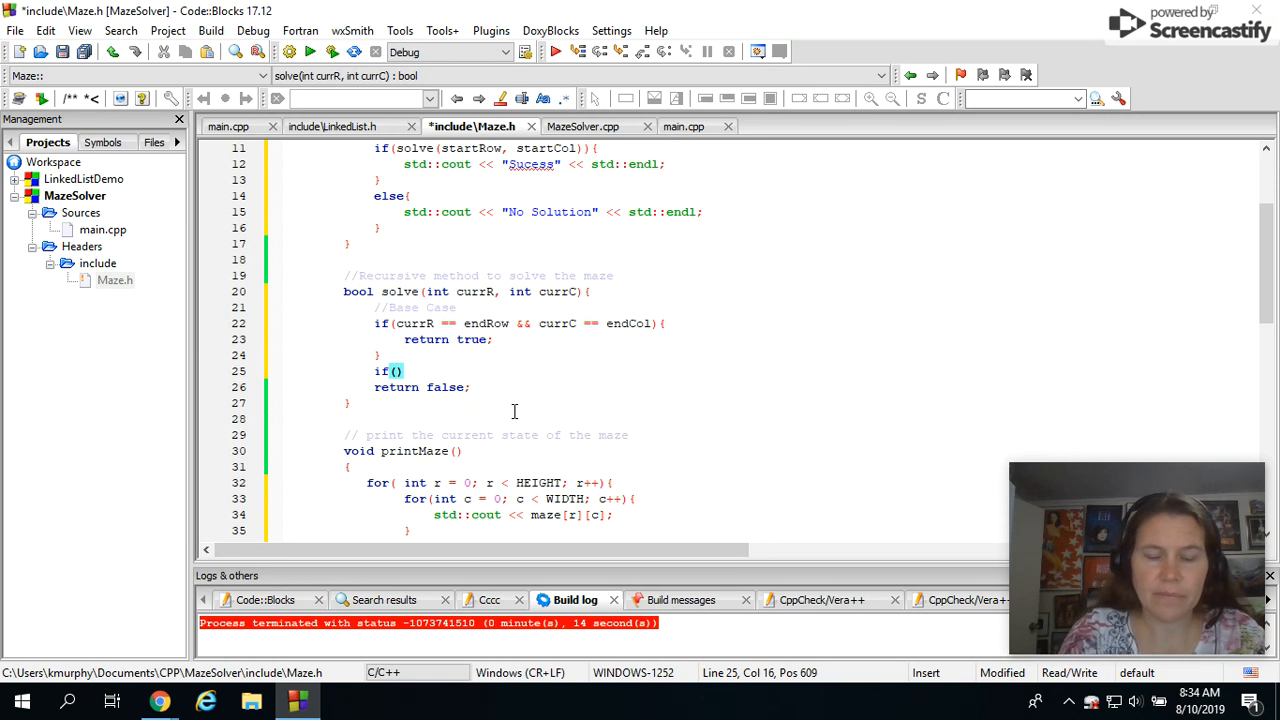
text(i)
key(BackSpace)
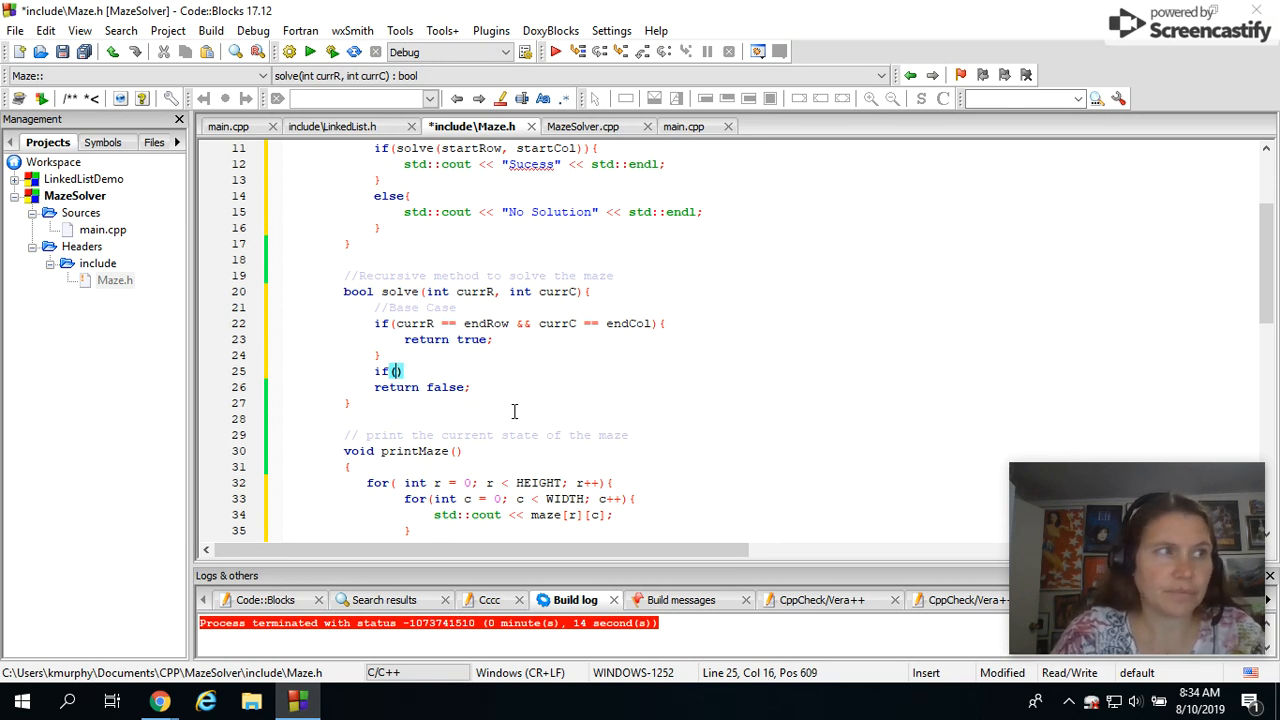
text(!)
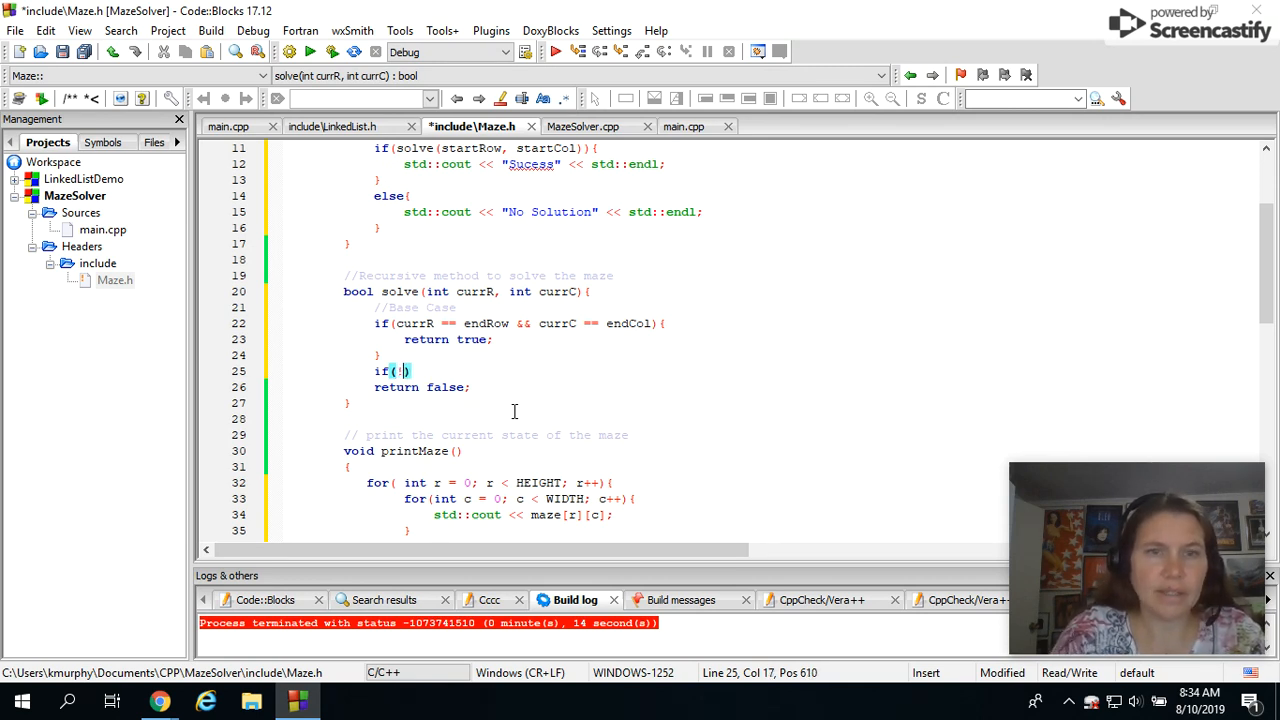
text(isEmpty()
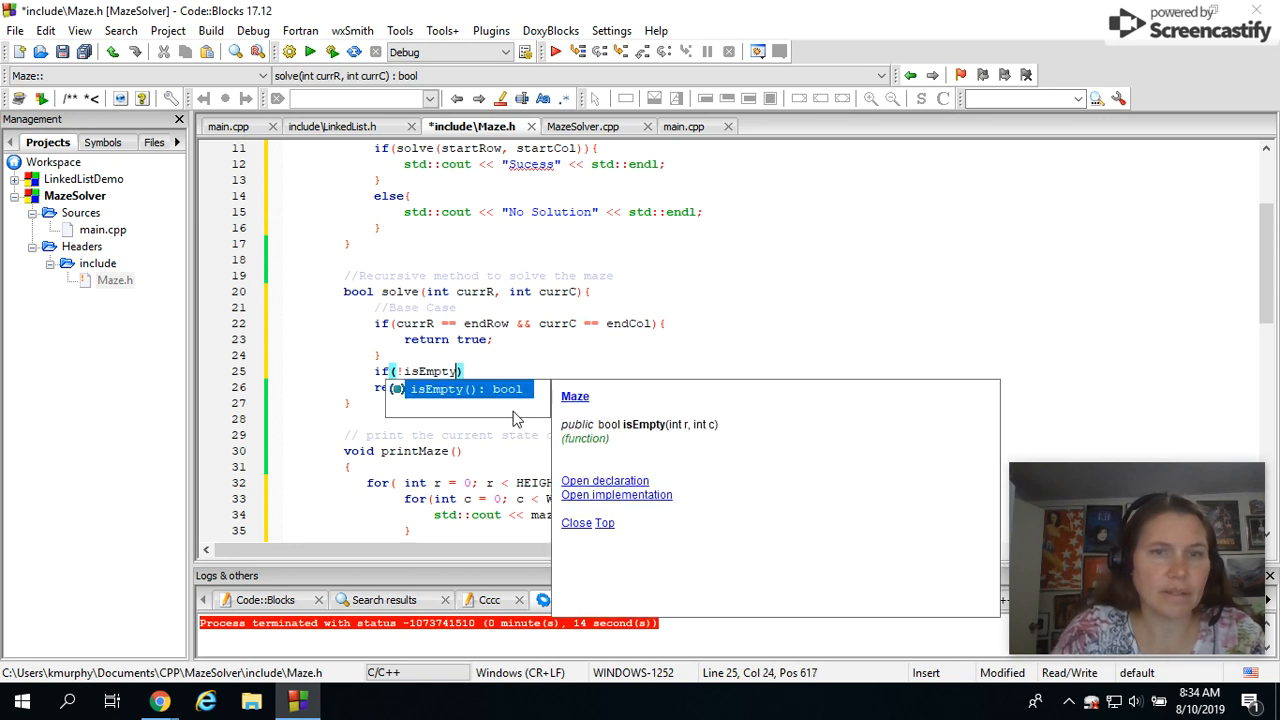
text(currR)
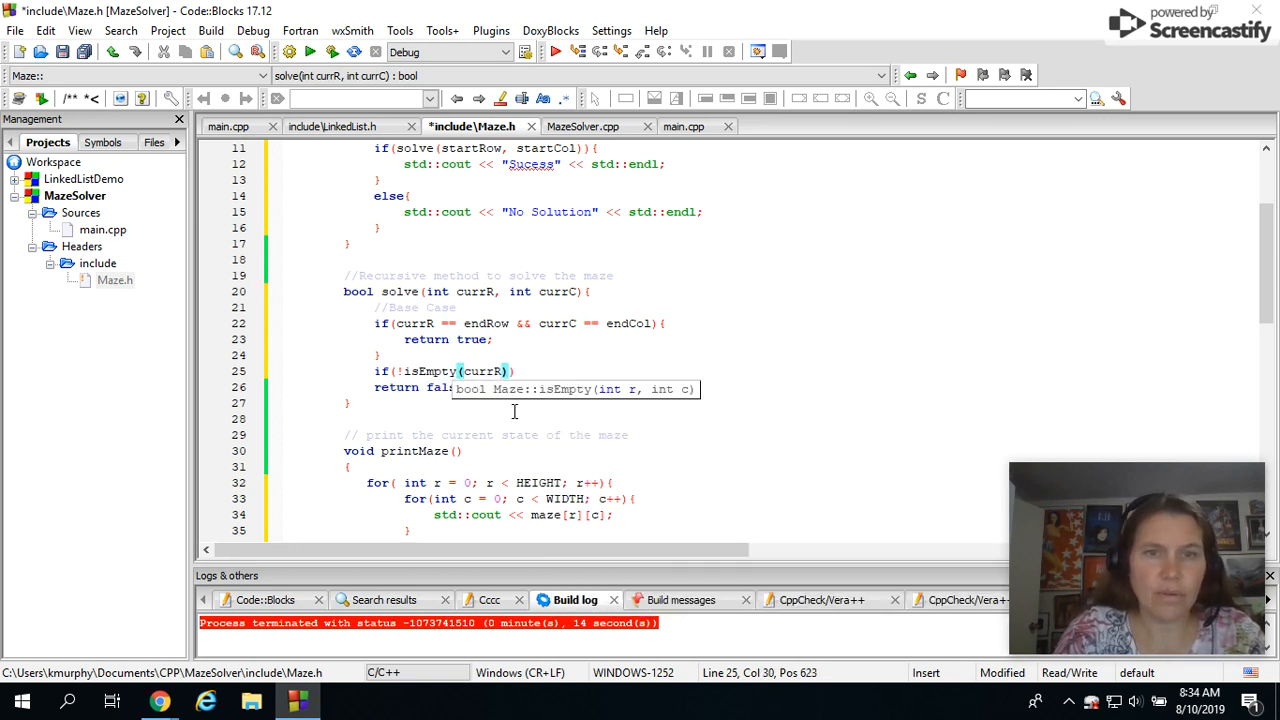
text(, currC)))
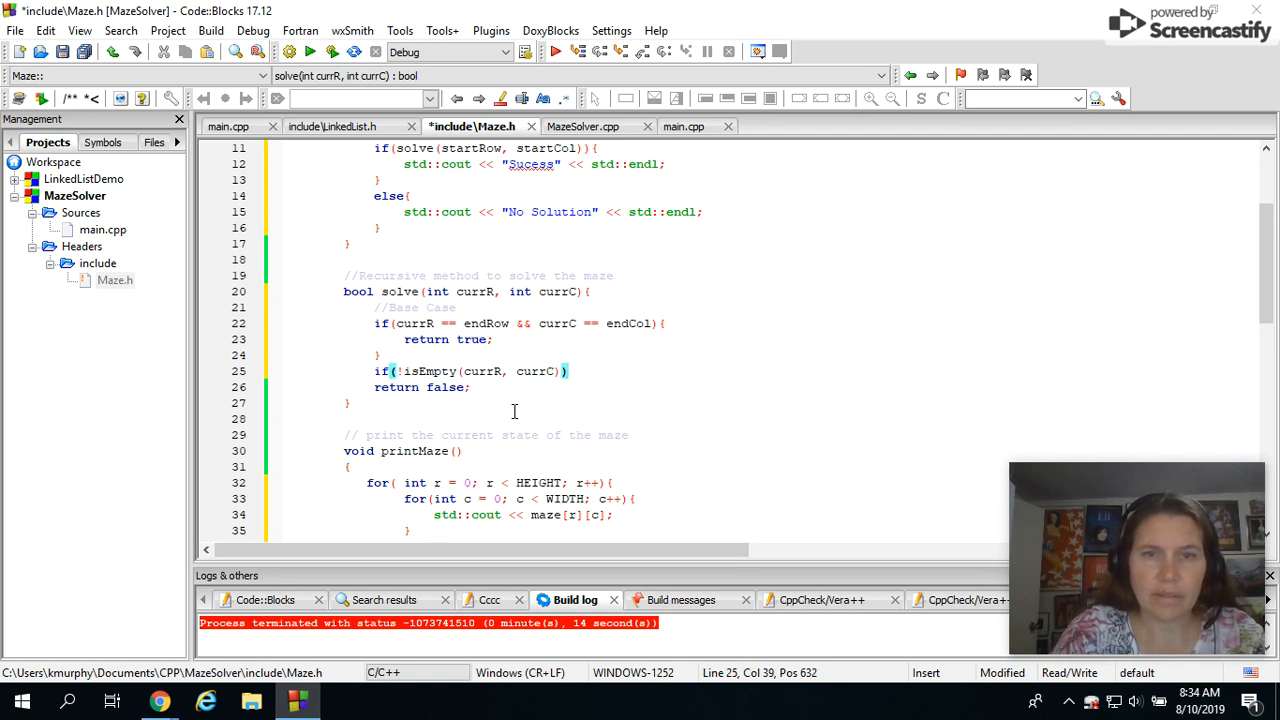
text({)
key(Return)
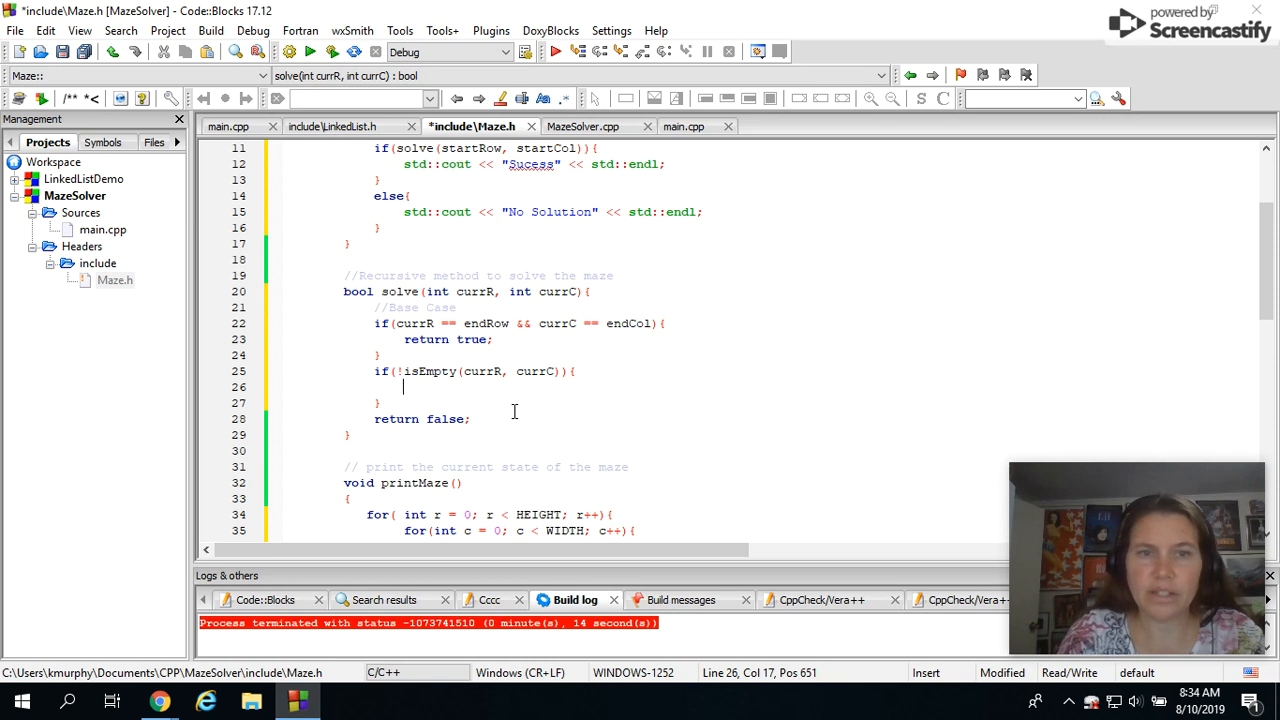
text(r)
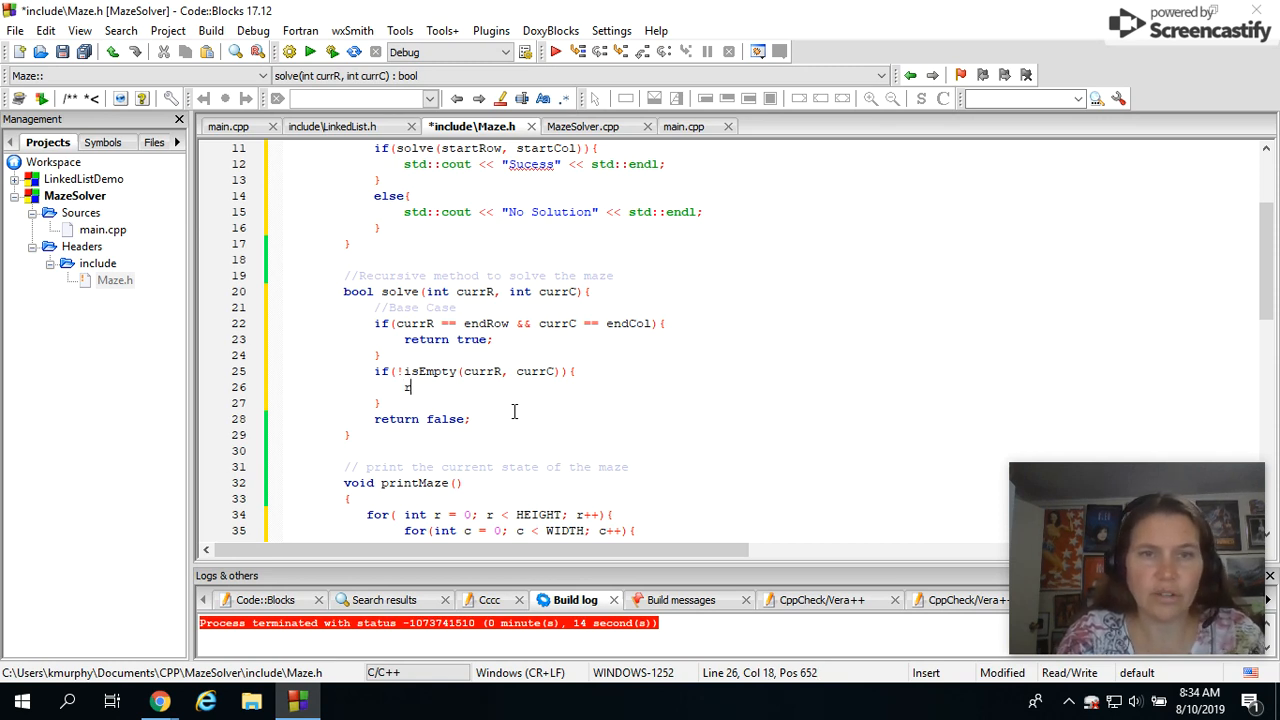
text(eturn f)
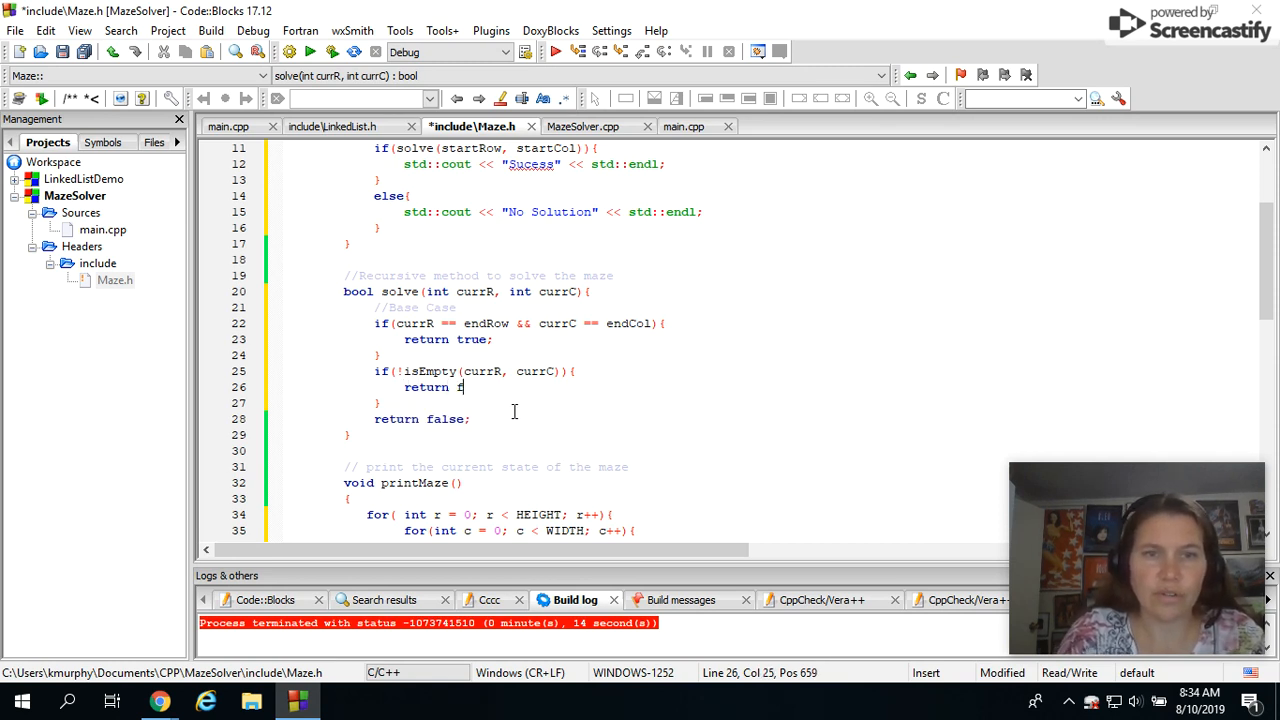
text(alse;)
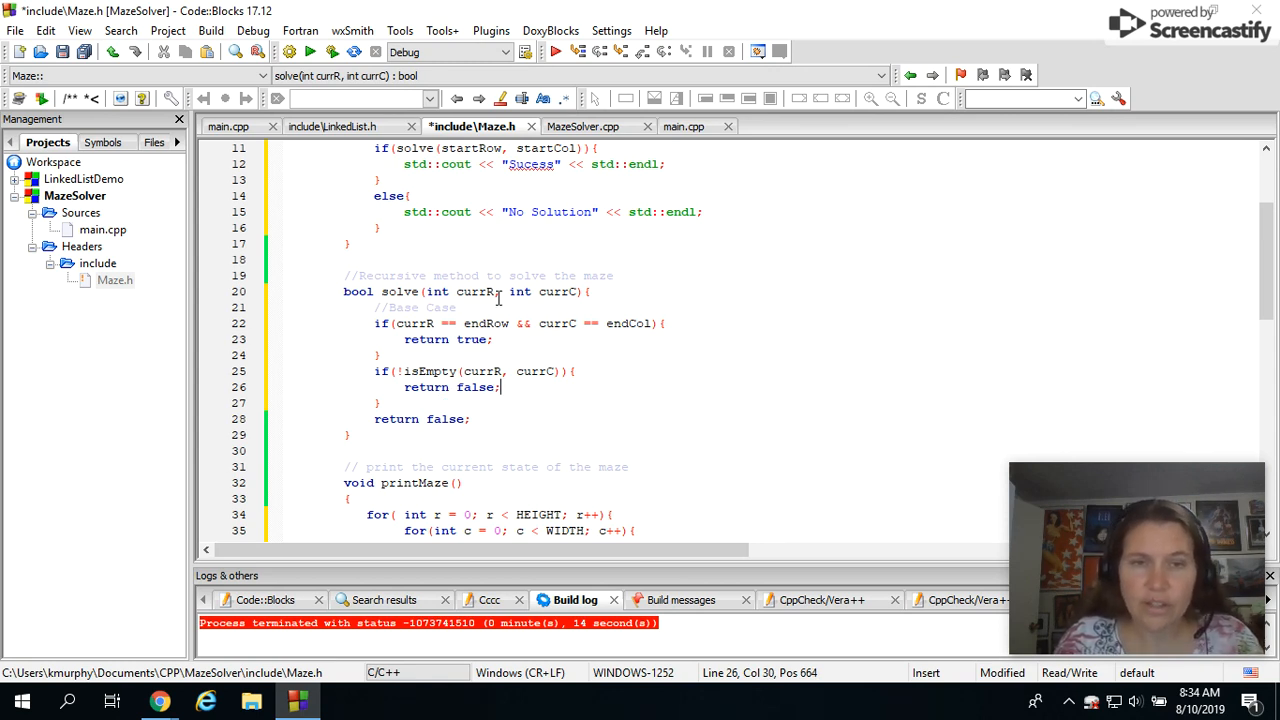
click(392, 403)
drag(392, 403, 374, 371)
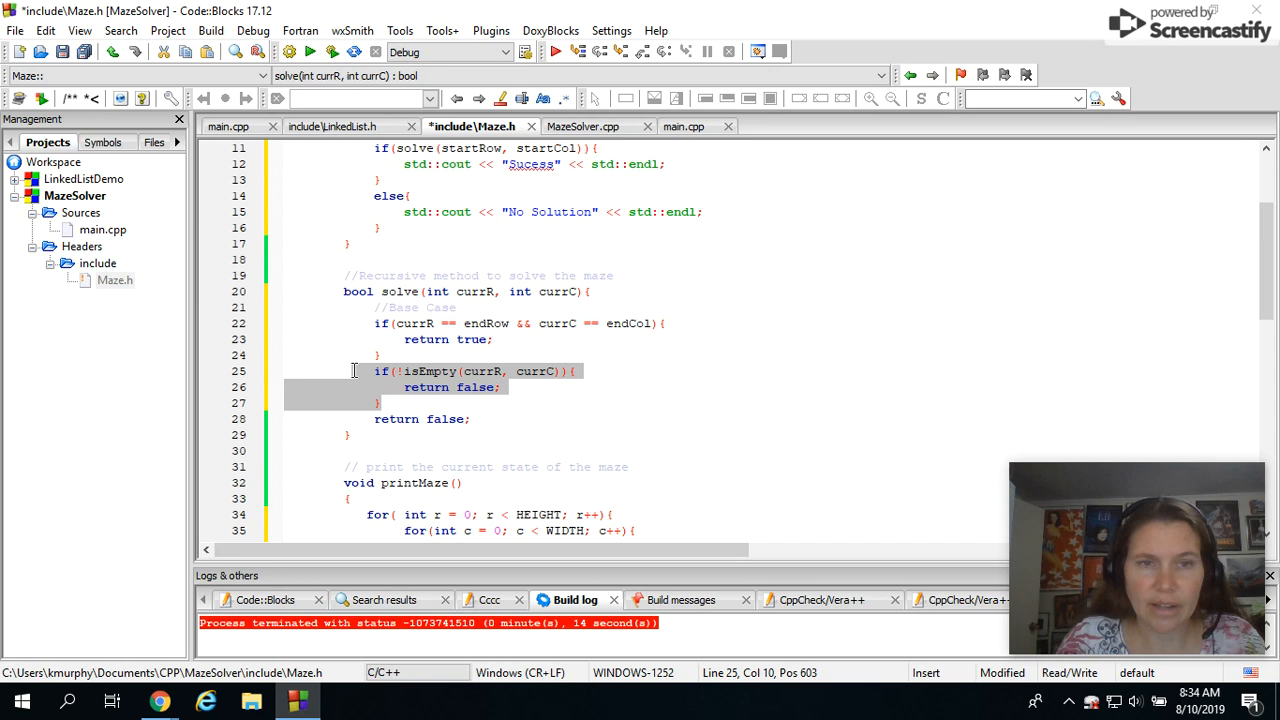
click(393, 354)
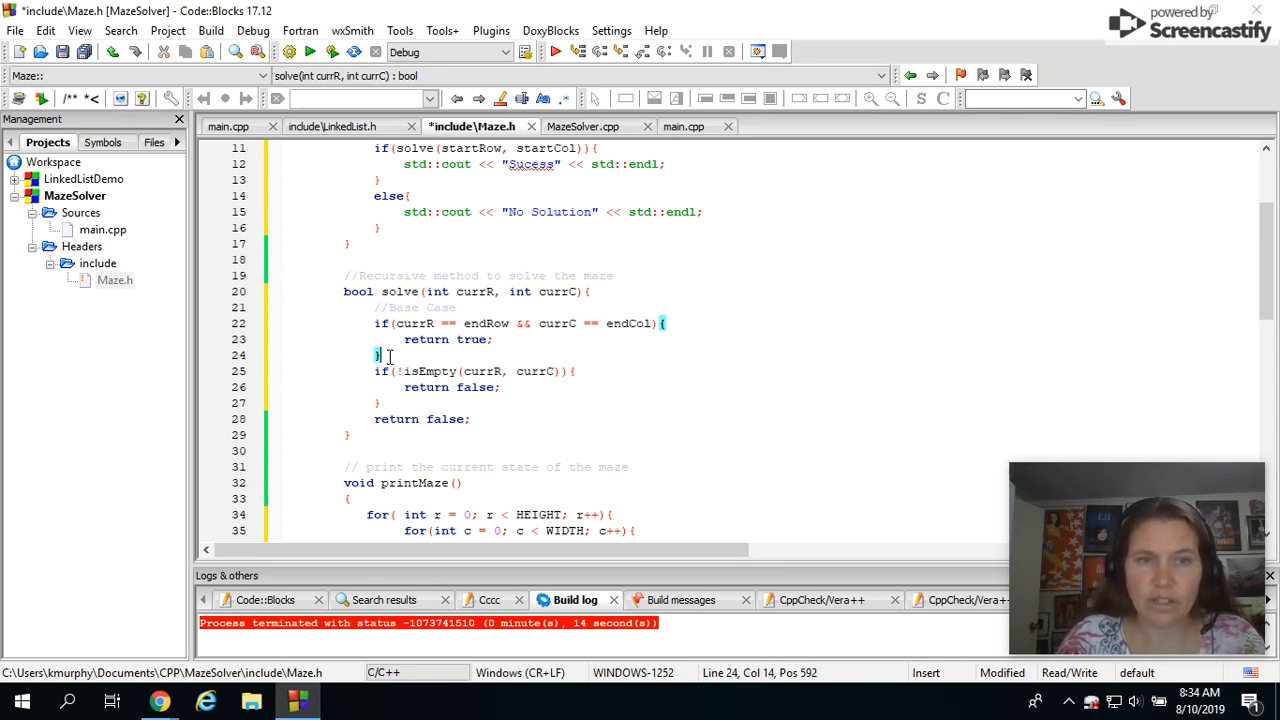
Add a second //Base Case comment and the marking statement maze[currR][currC] = '+';
key(Return)
text(//)
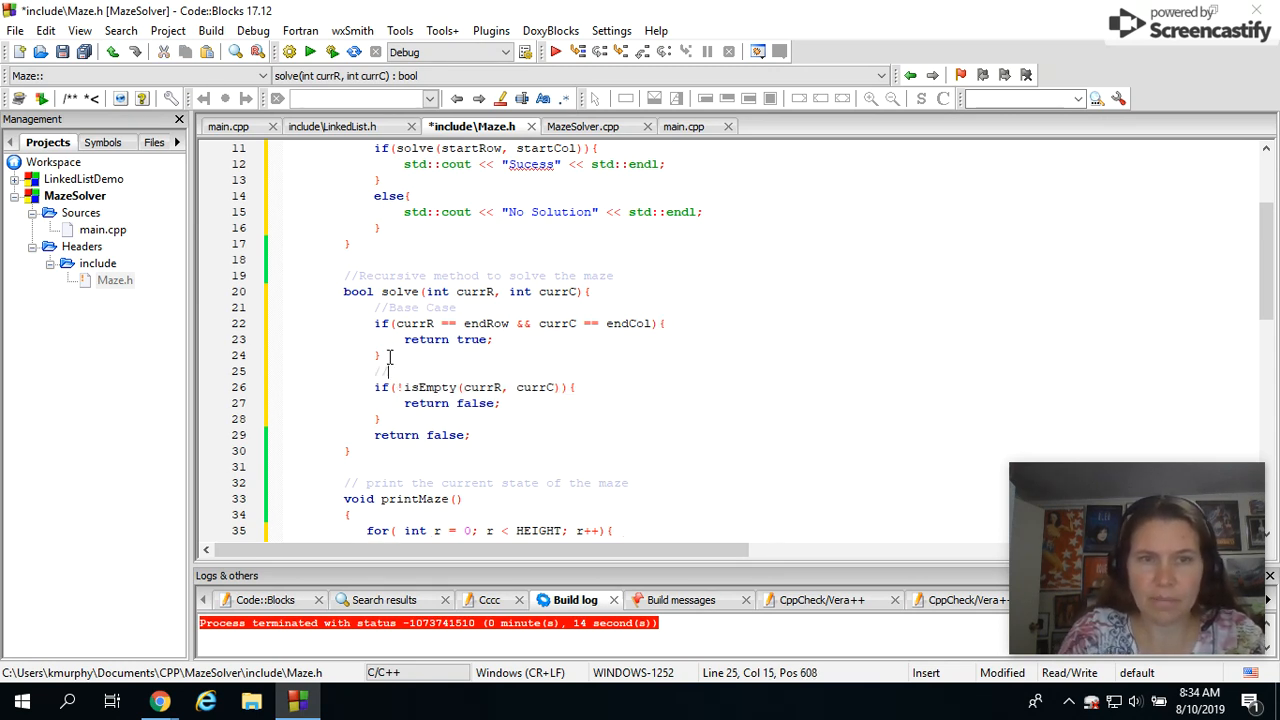
text(Base Case)
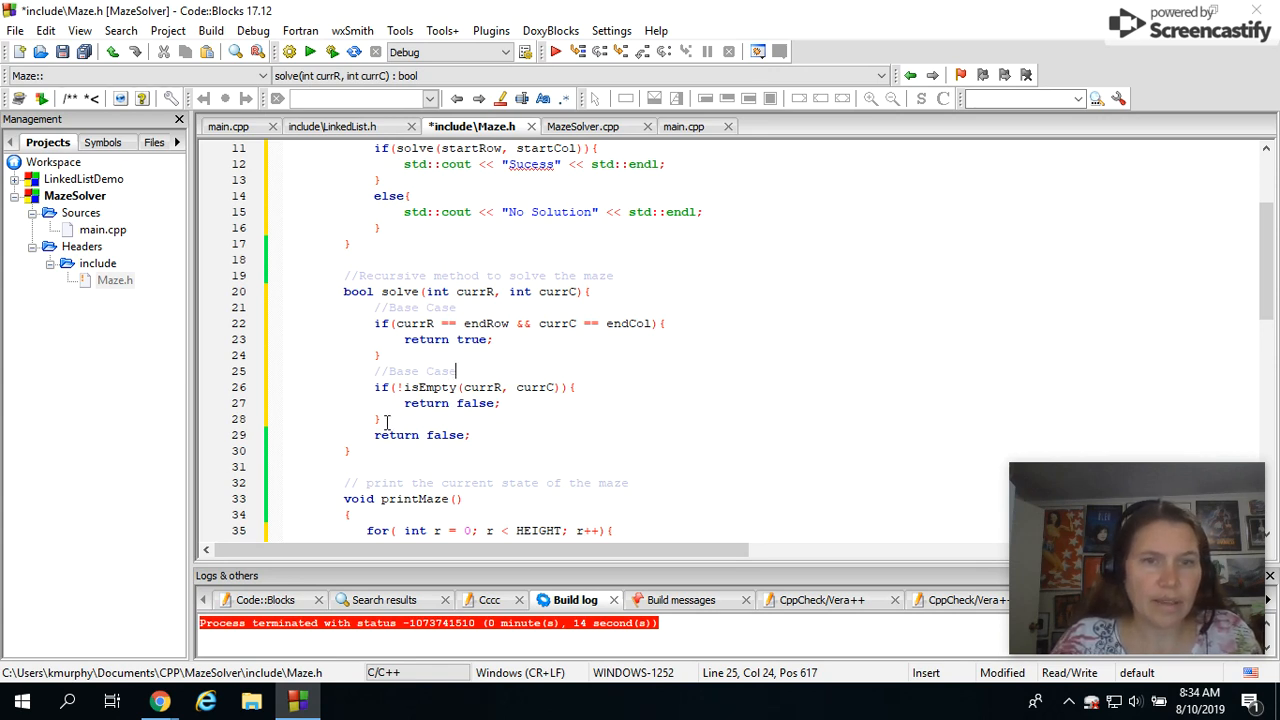
click(387, 418)
key(Return)
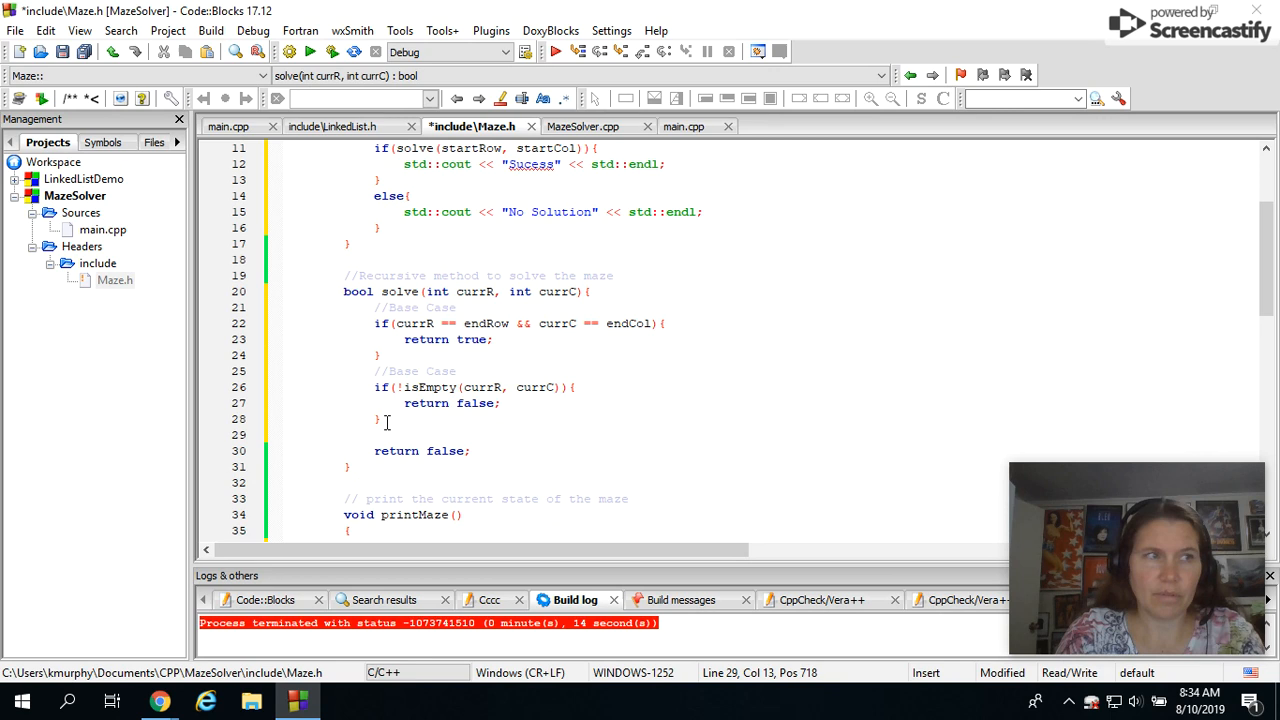
text(m)
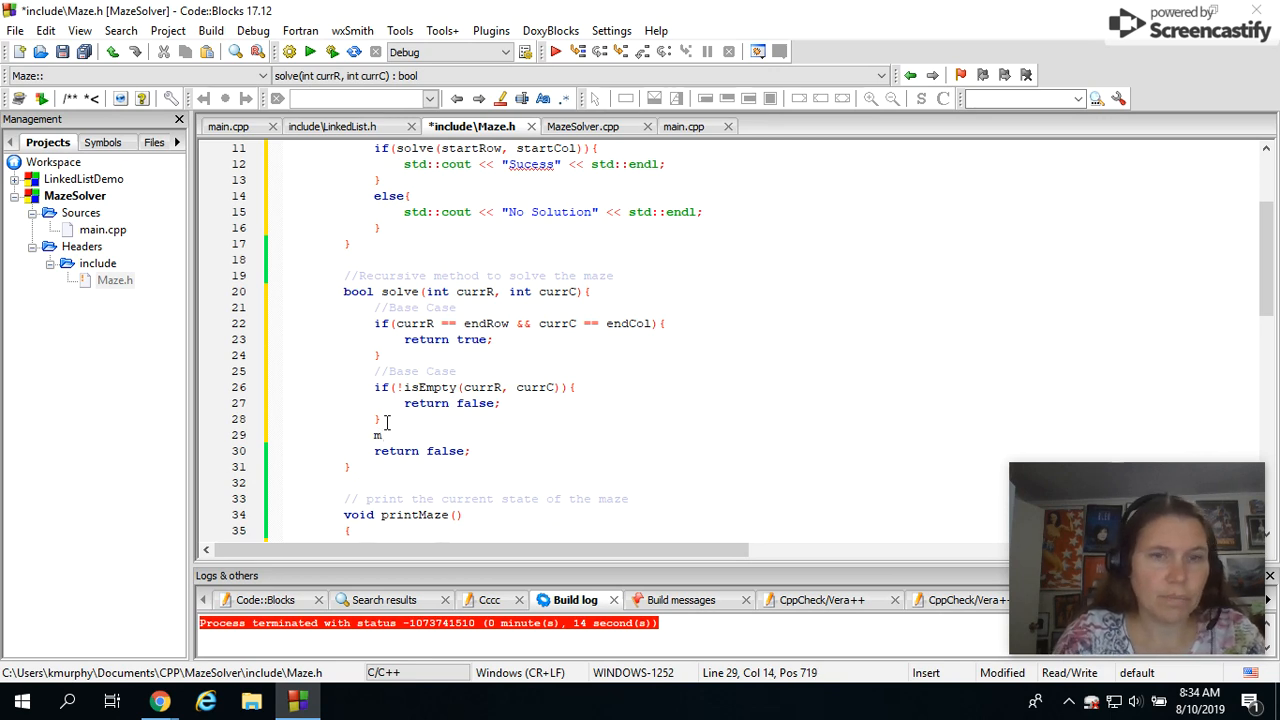
text(aze)
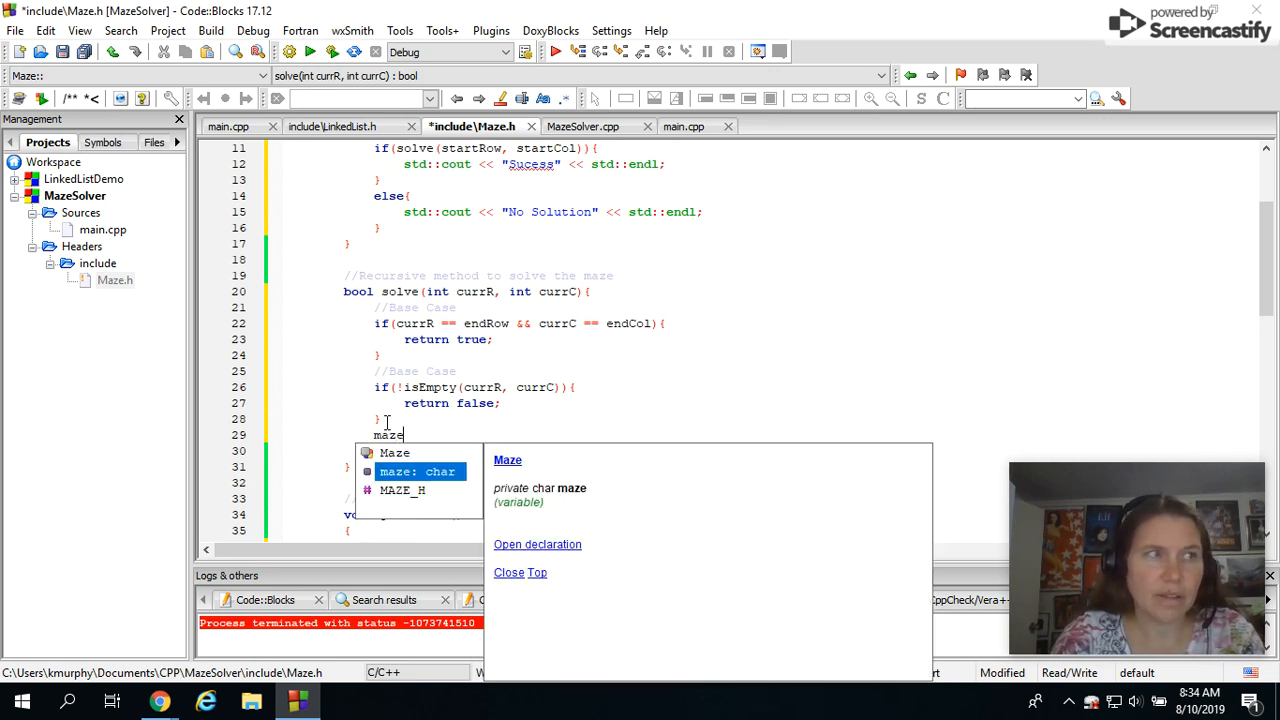
text([cu)
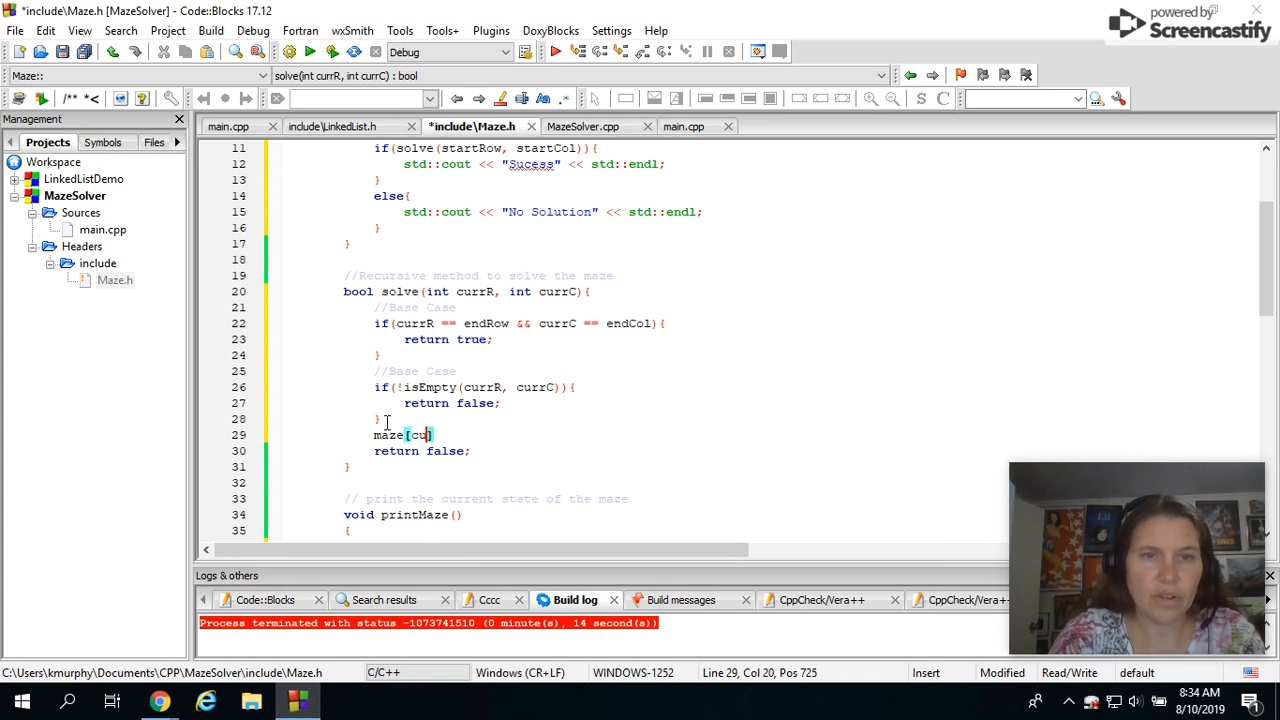
text(rrR)
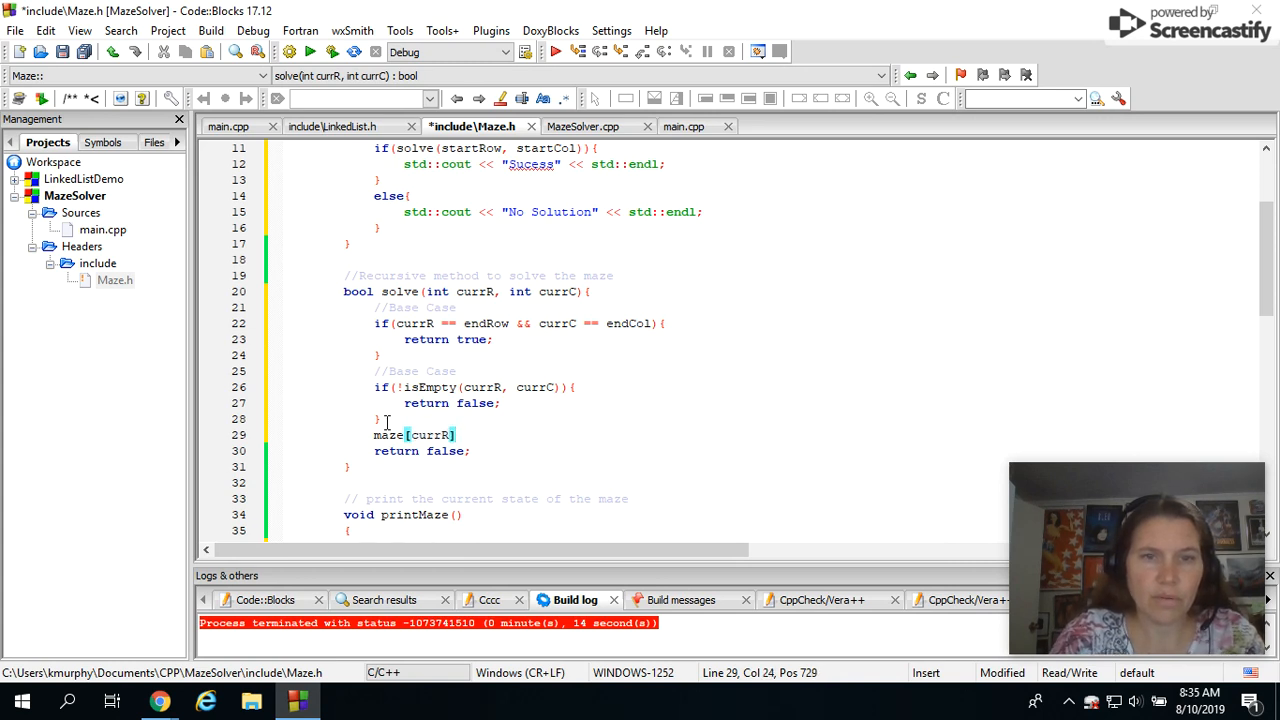
text([currC)
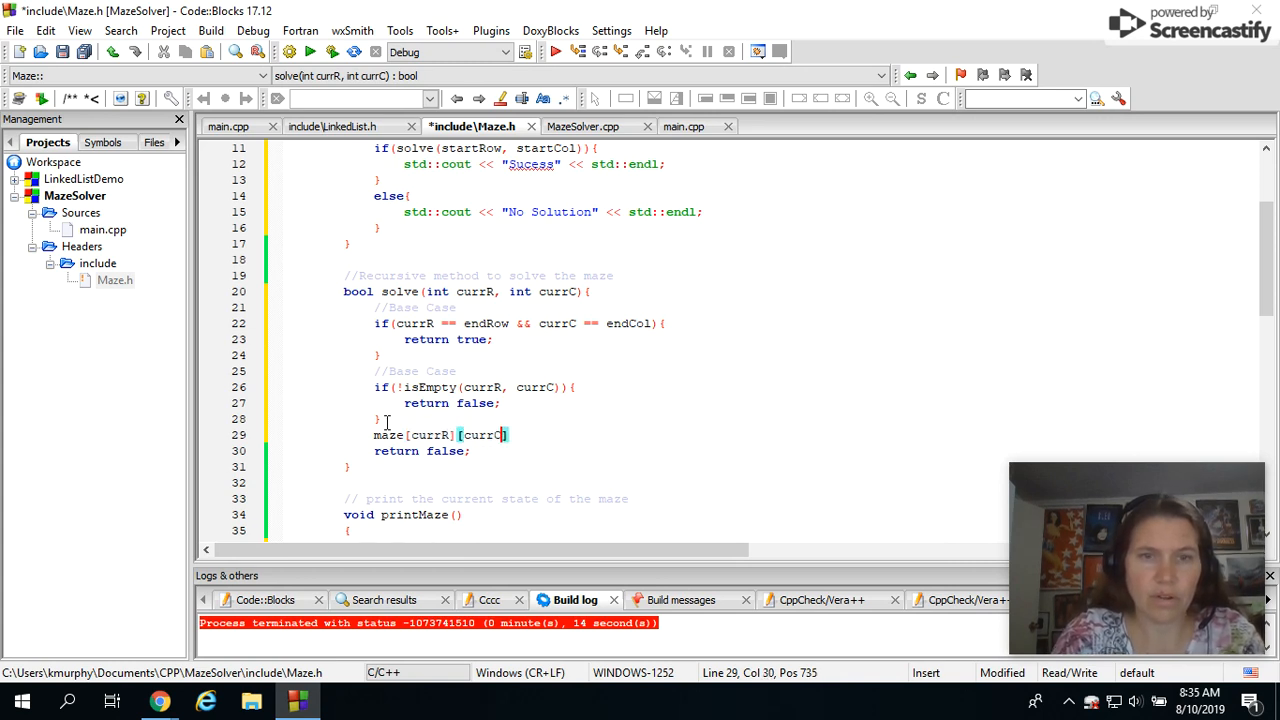
text(] )
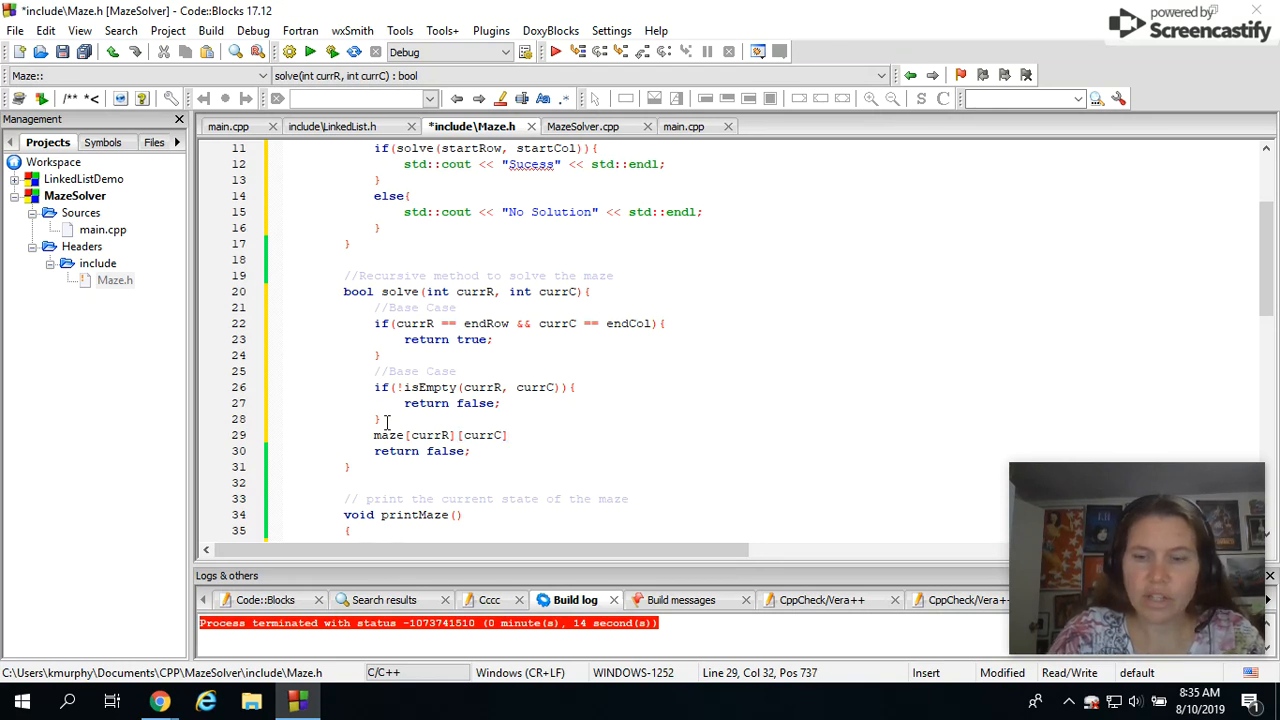
text(= ')
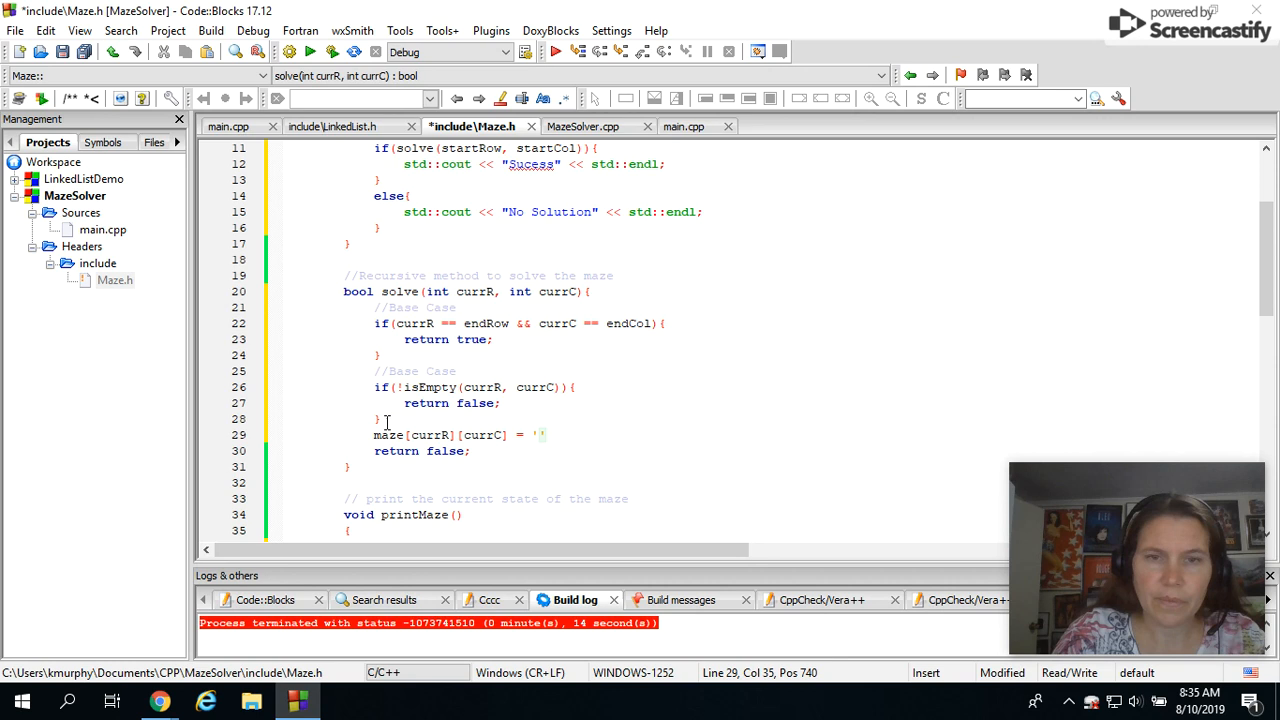
text(+';)
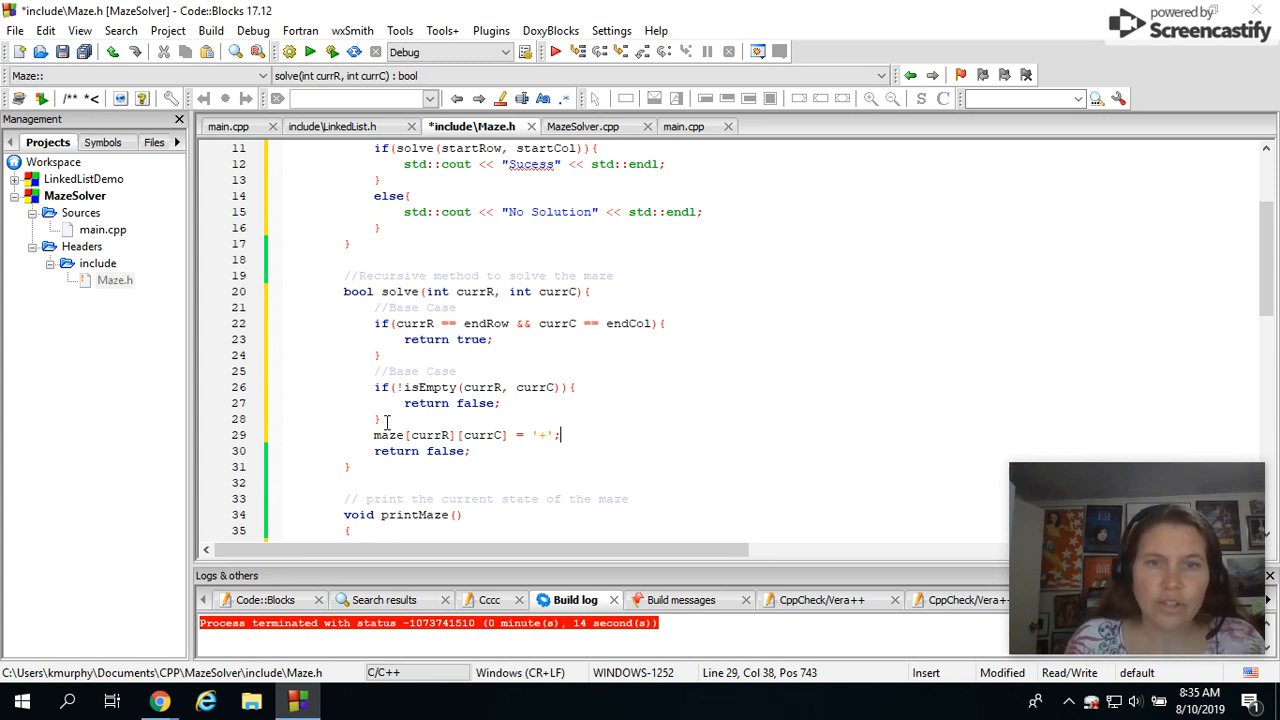
key(Return)
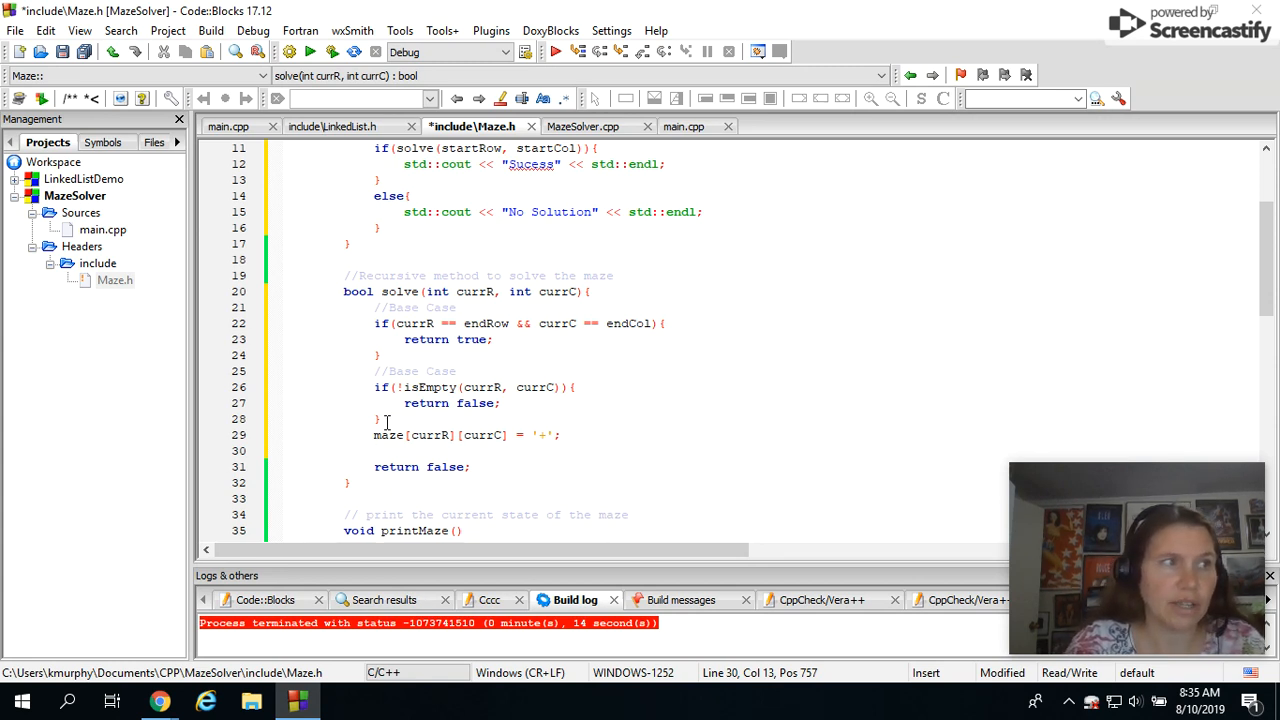
text(if()
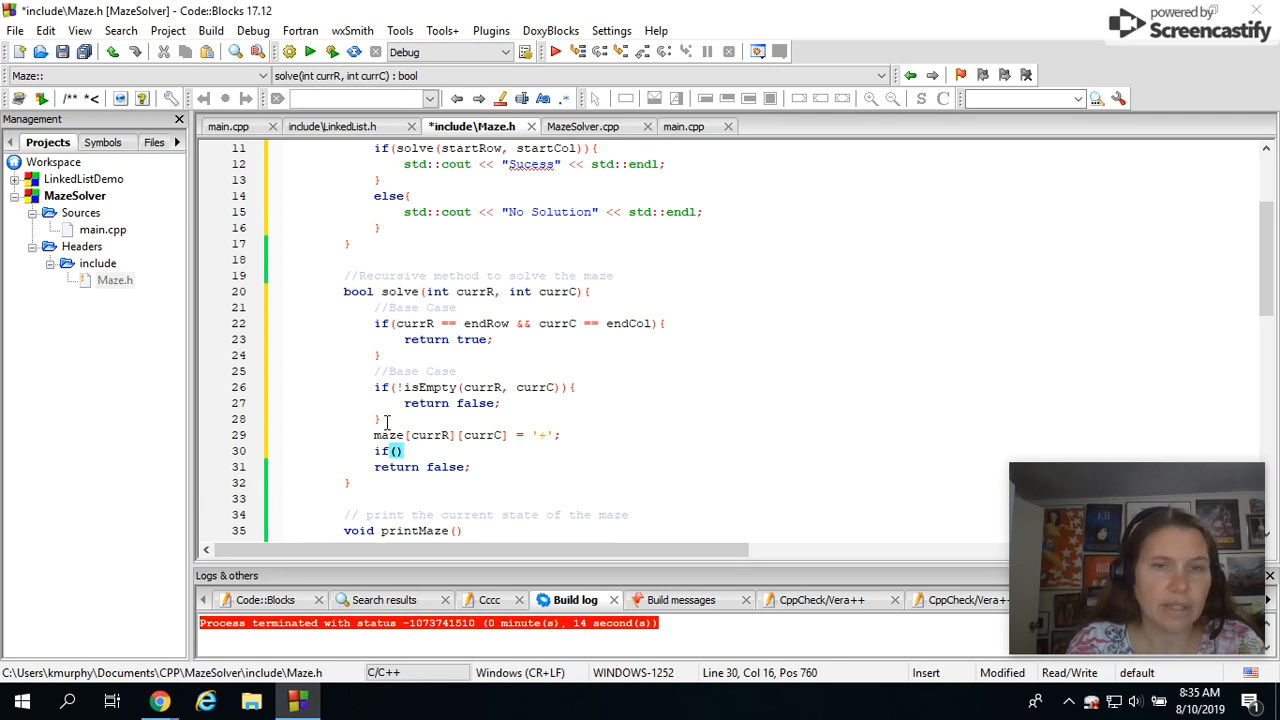
text(solve()
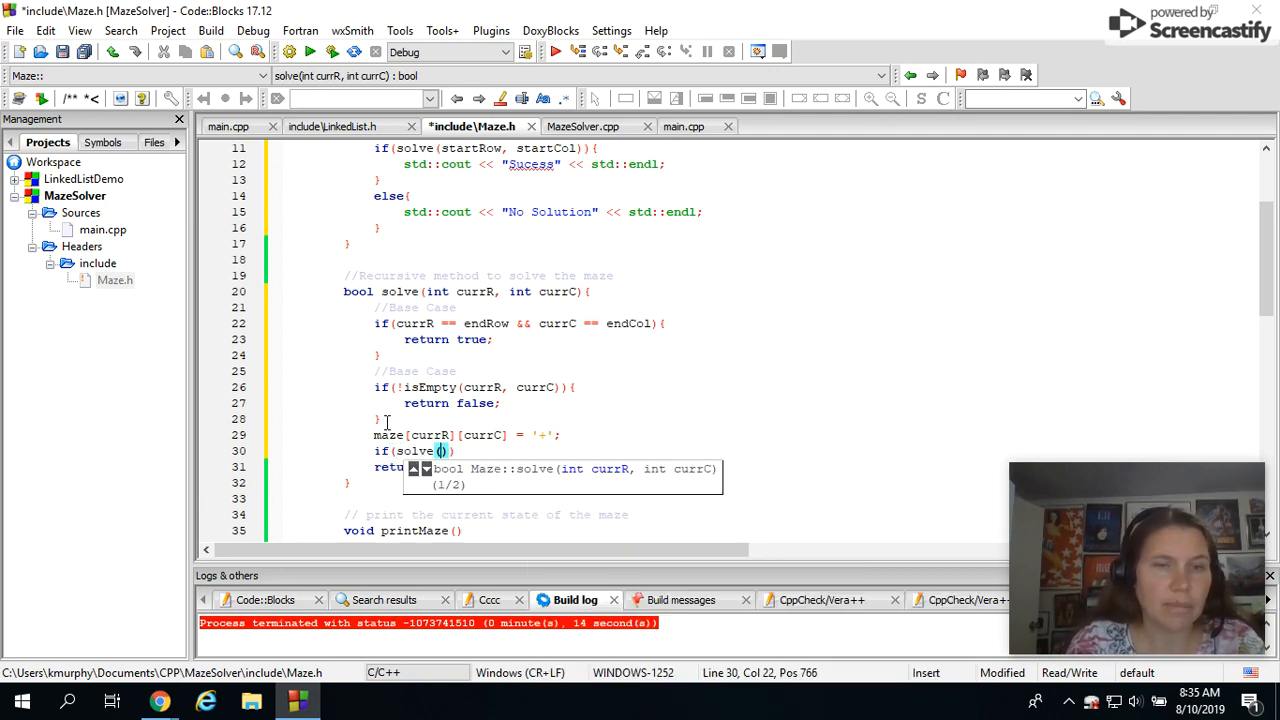
text(currR)
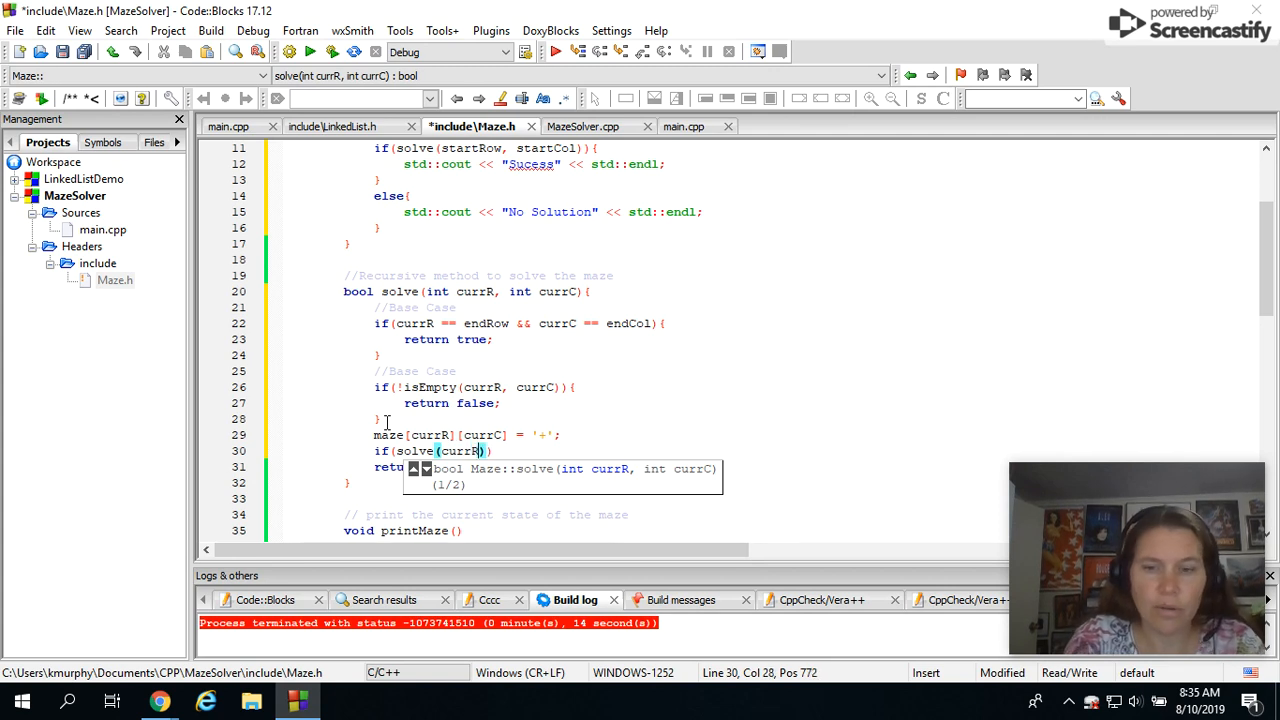
text( + 1)
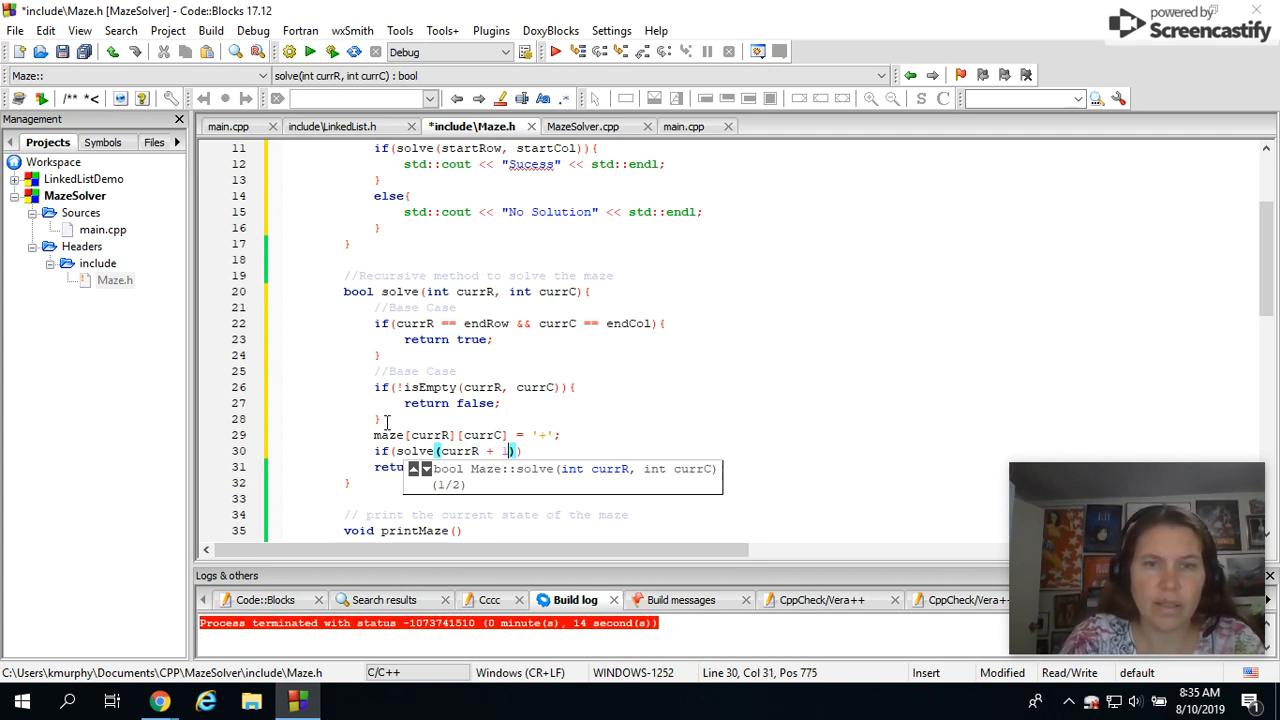
text(, curr)
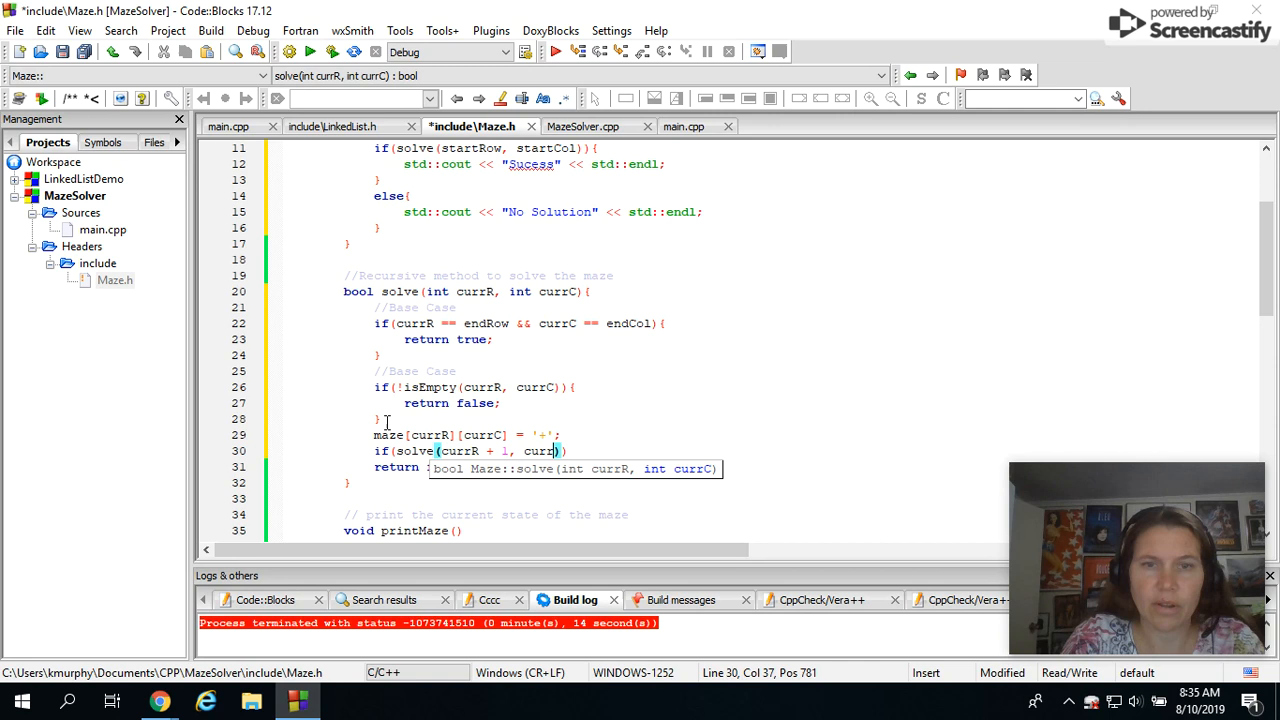
text(C)
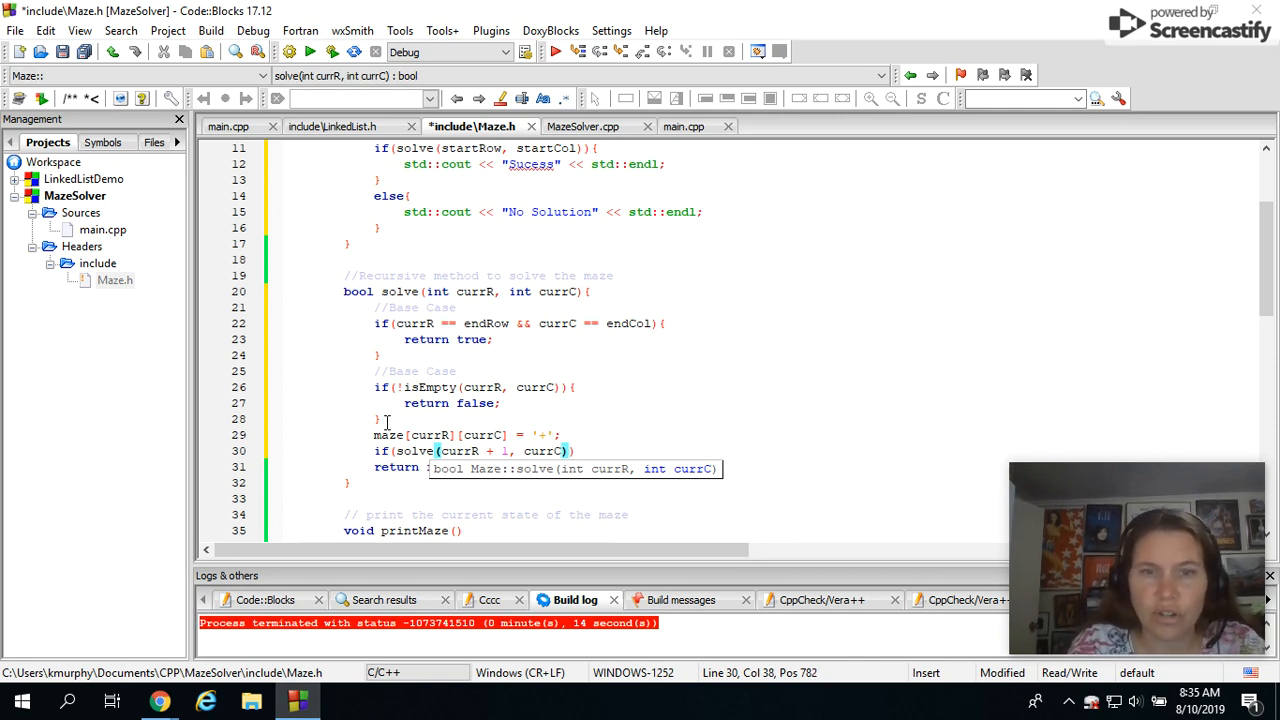
Write the if condition solve(currR + 1, currC) || solve(currR-1, currC)
key(Right)
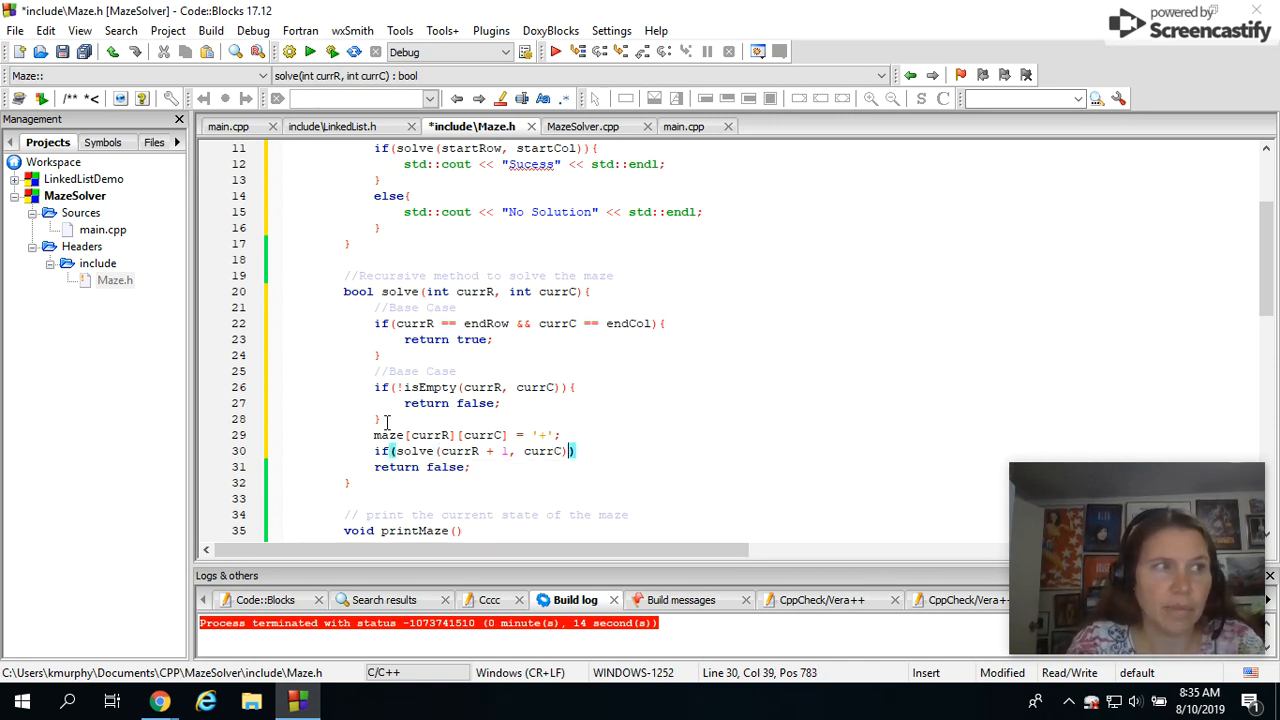
text(|| )
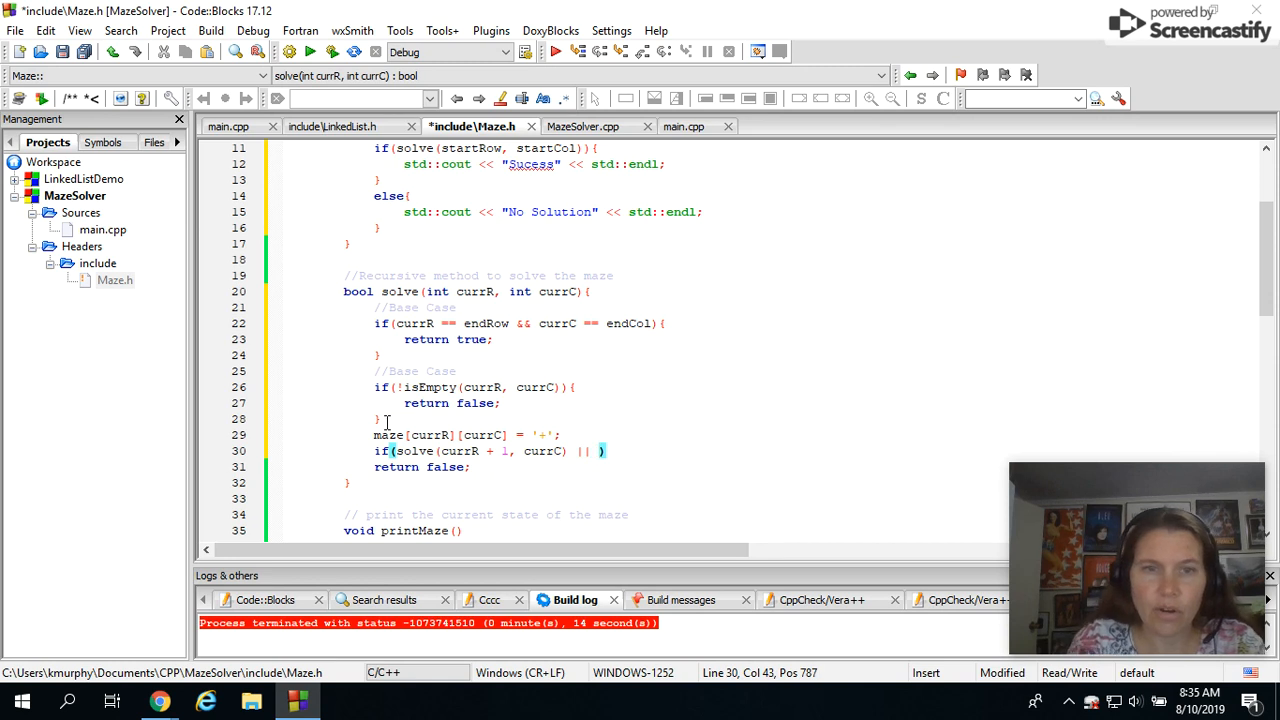
text(solve)
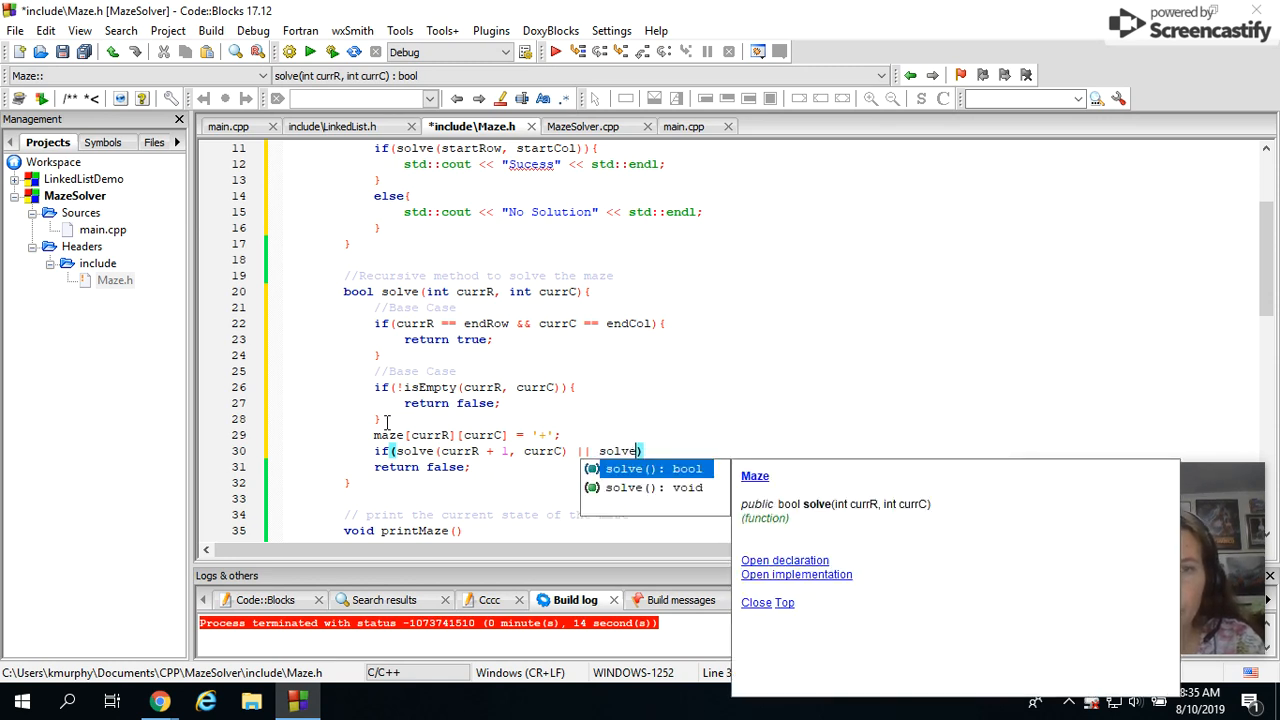
text(()
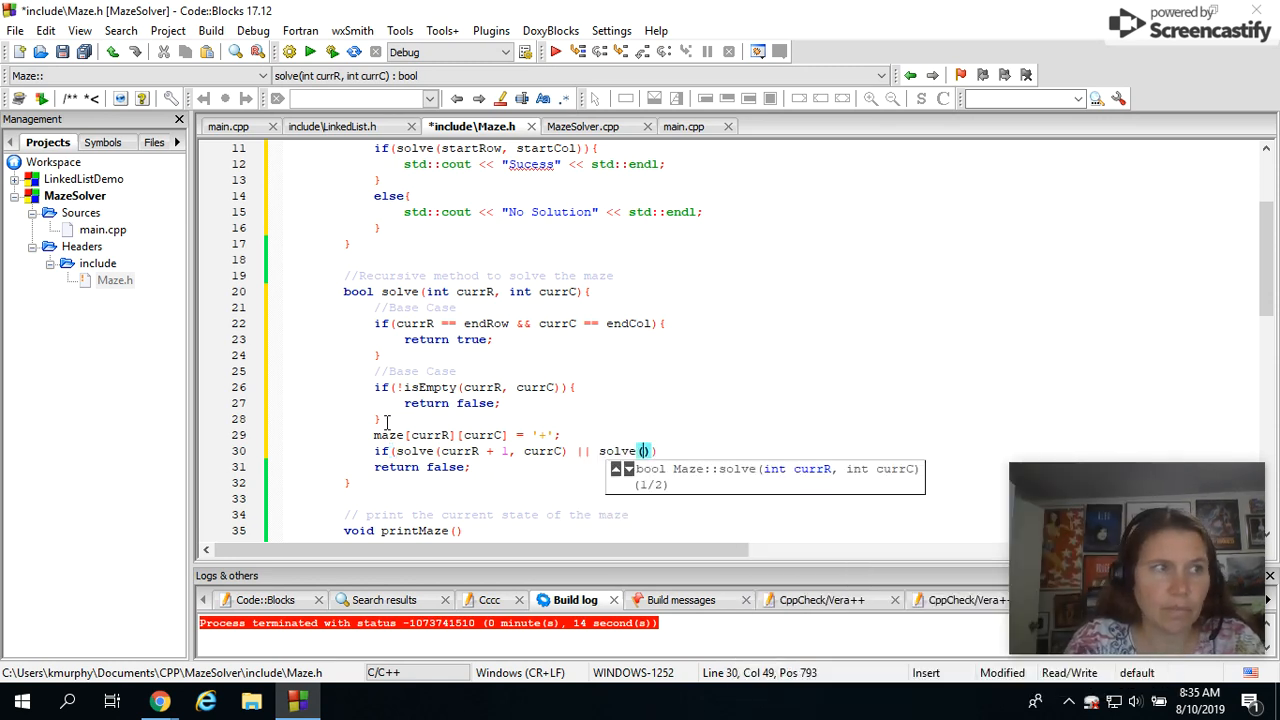
text(currR)
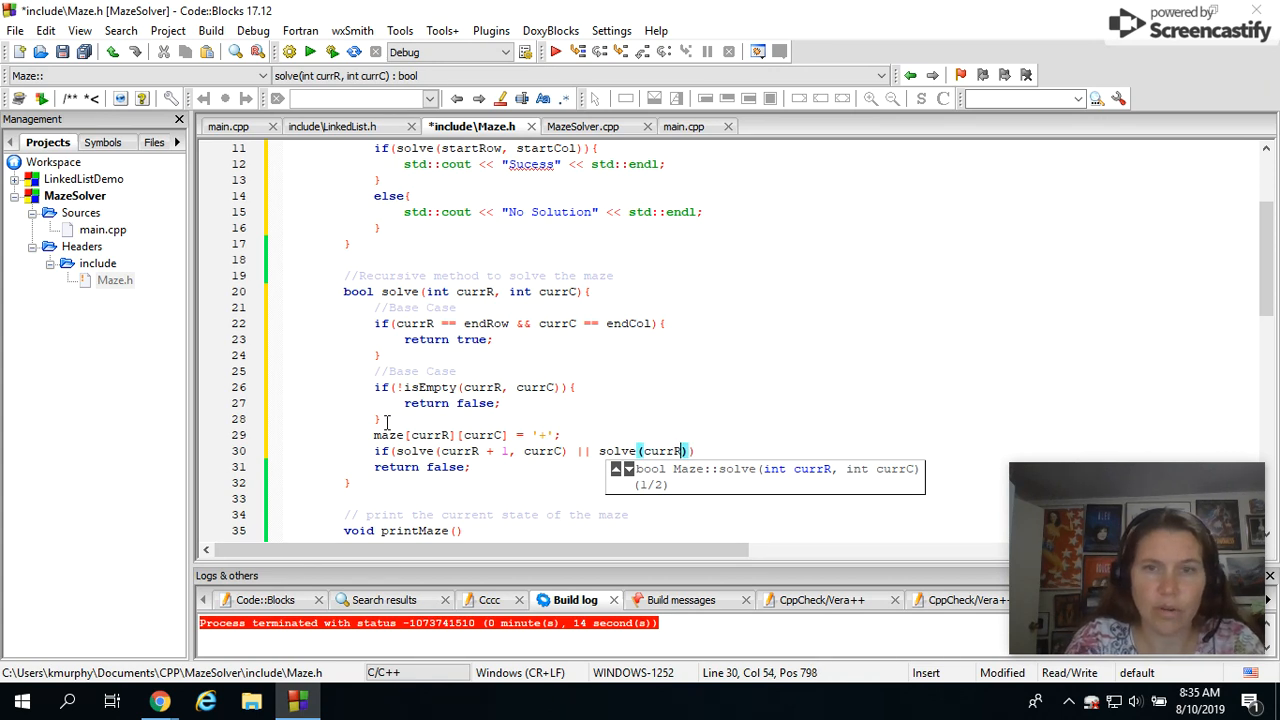
text(-)
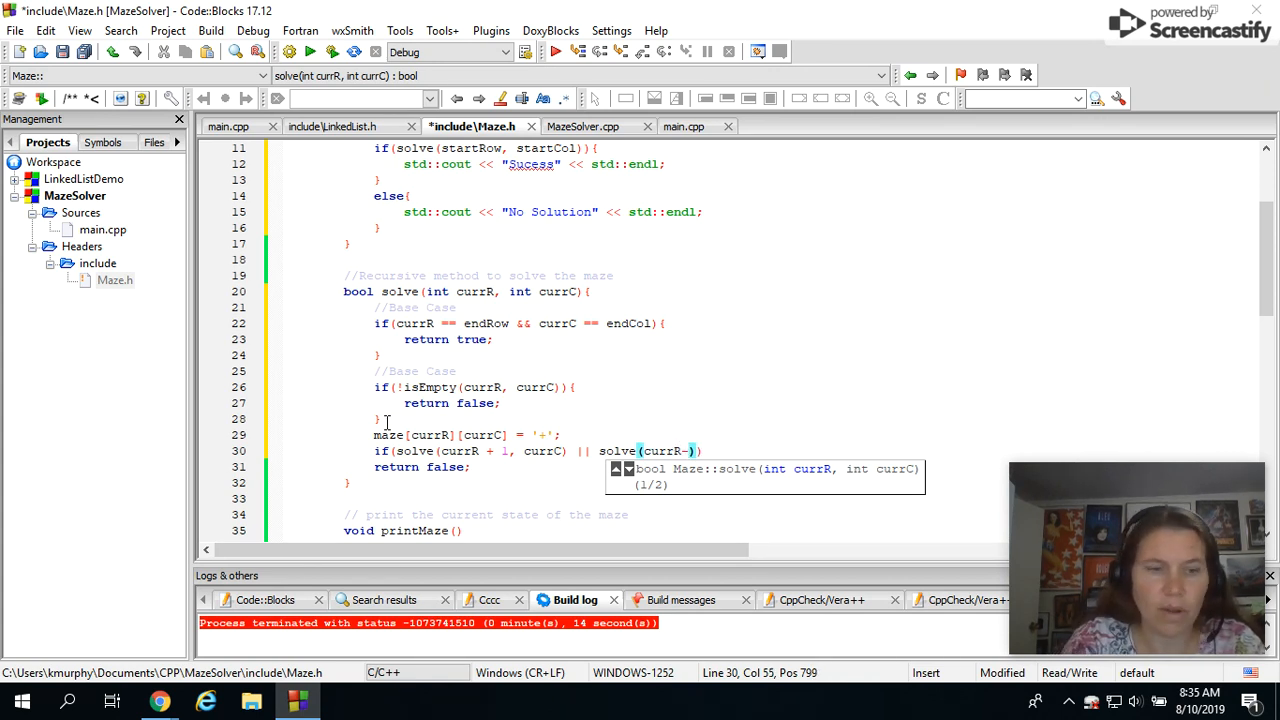
text(1, curr)
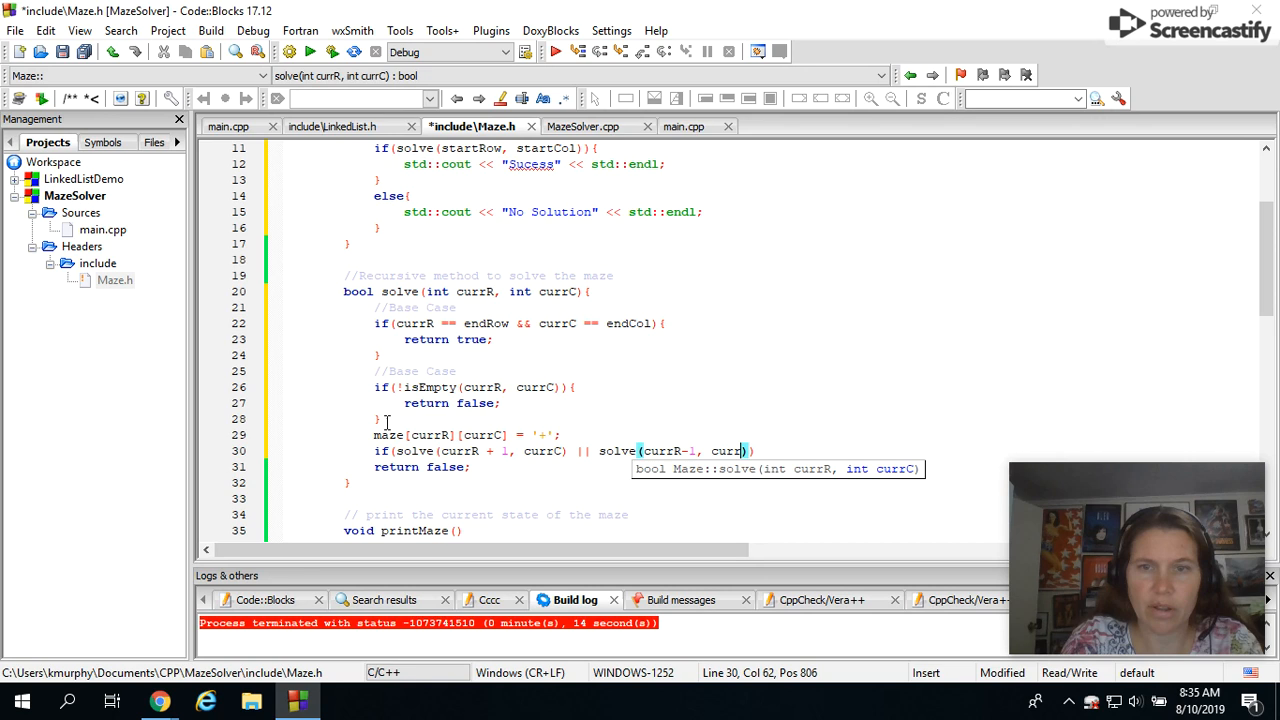
text(C))
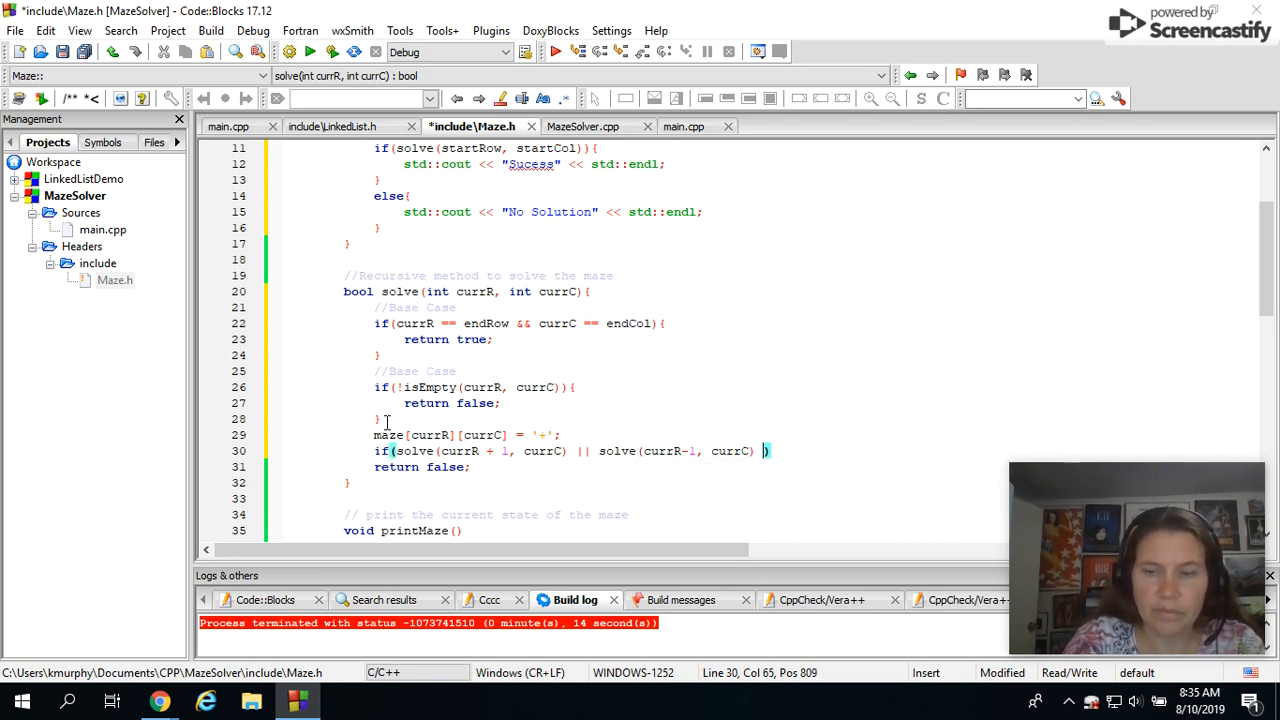
text( ){)
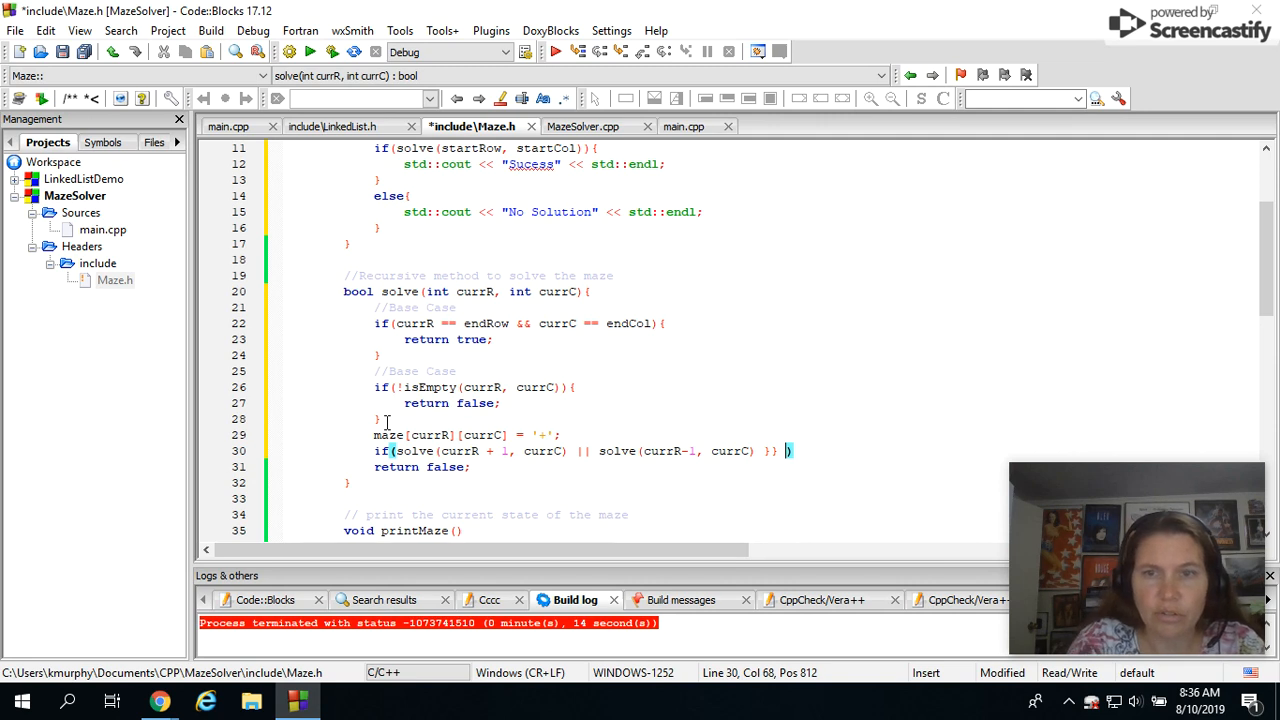
Delete the stray closing characters and add solve(currR, currC + 1) to the condition
key(Left)
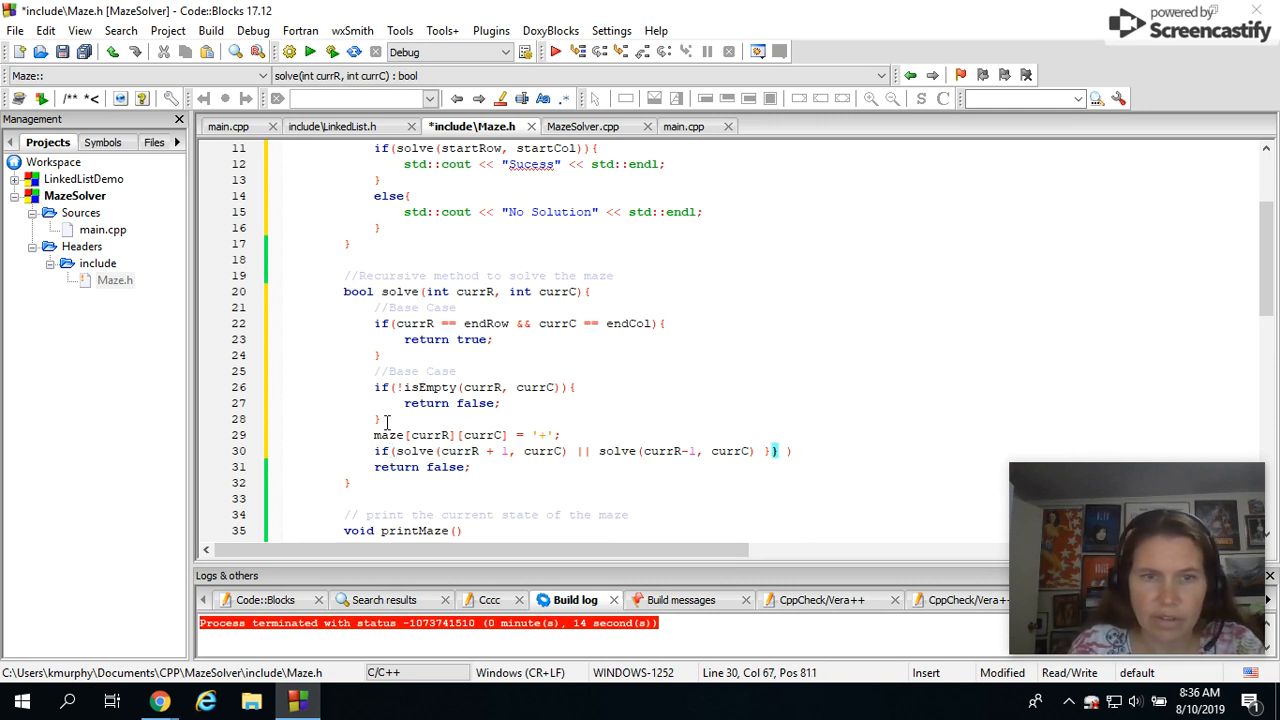
key(shift+Left)
key(shift+Left)
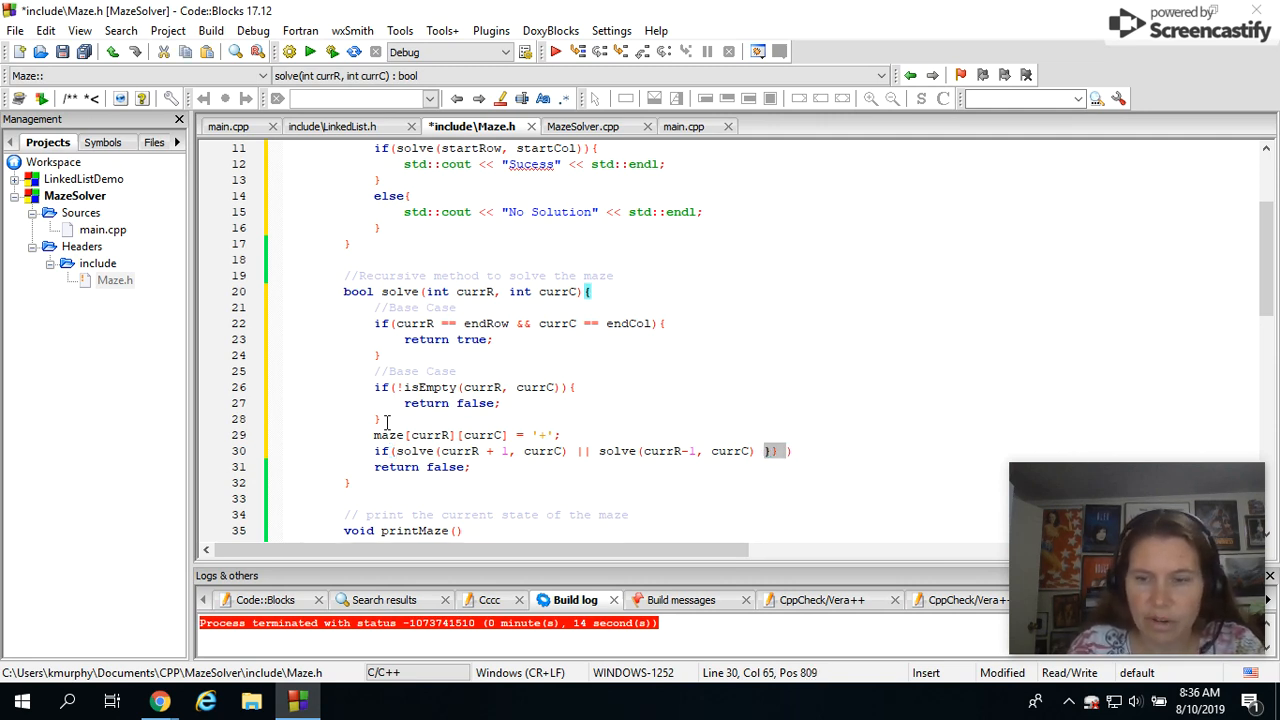
key(Delete)
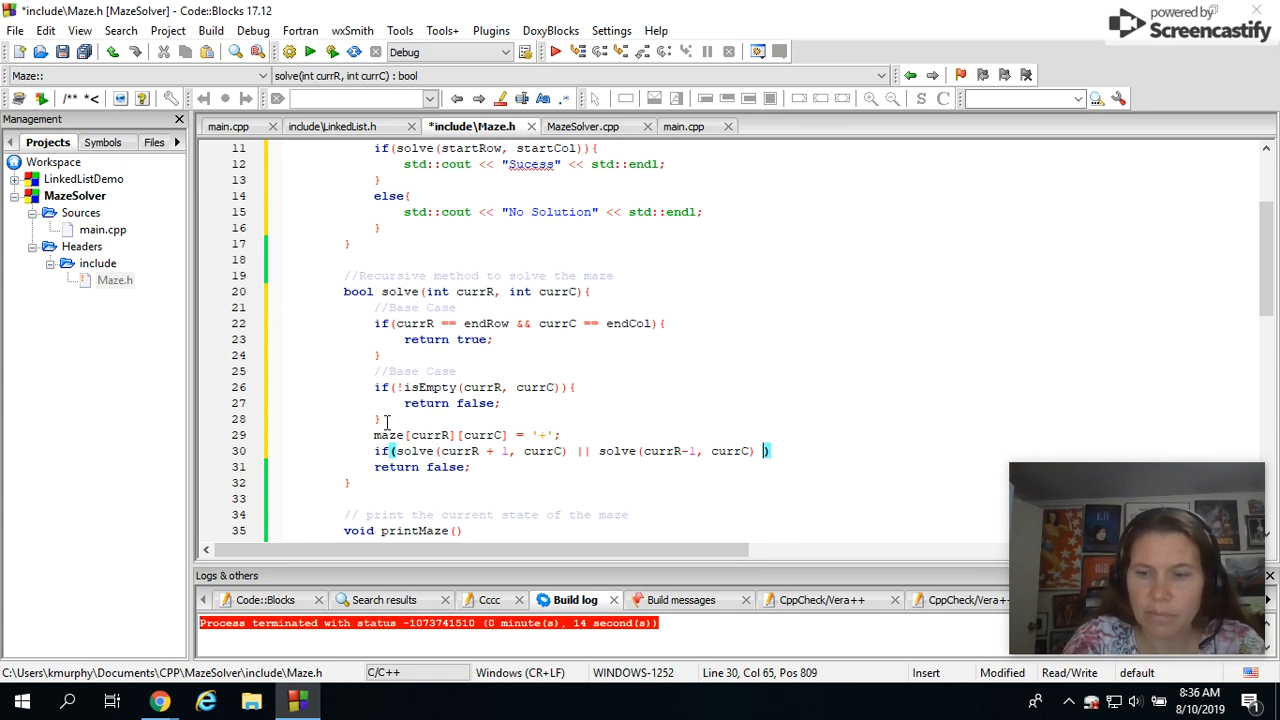
text(|| solve()
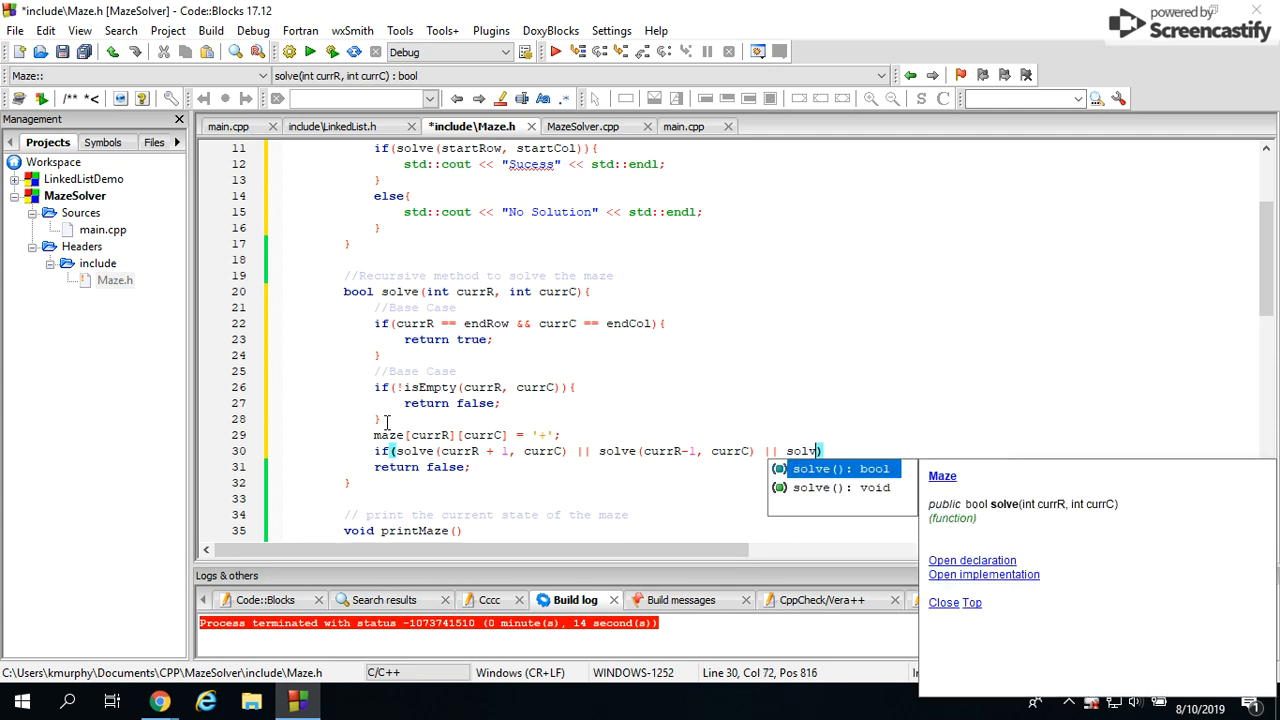
text(currR)
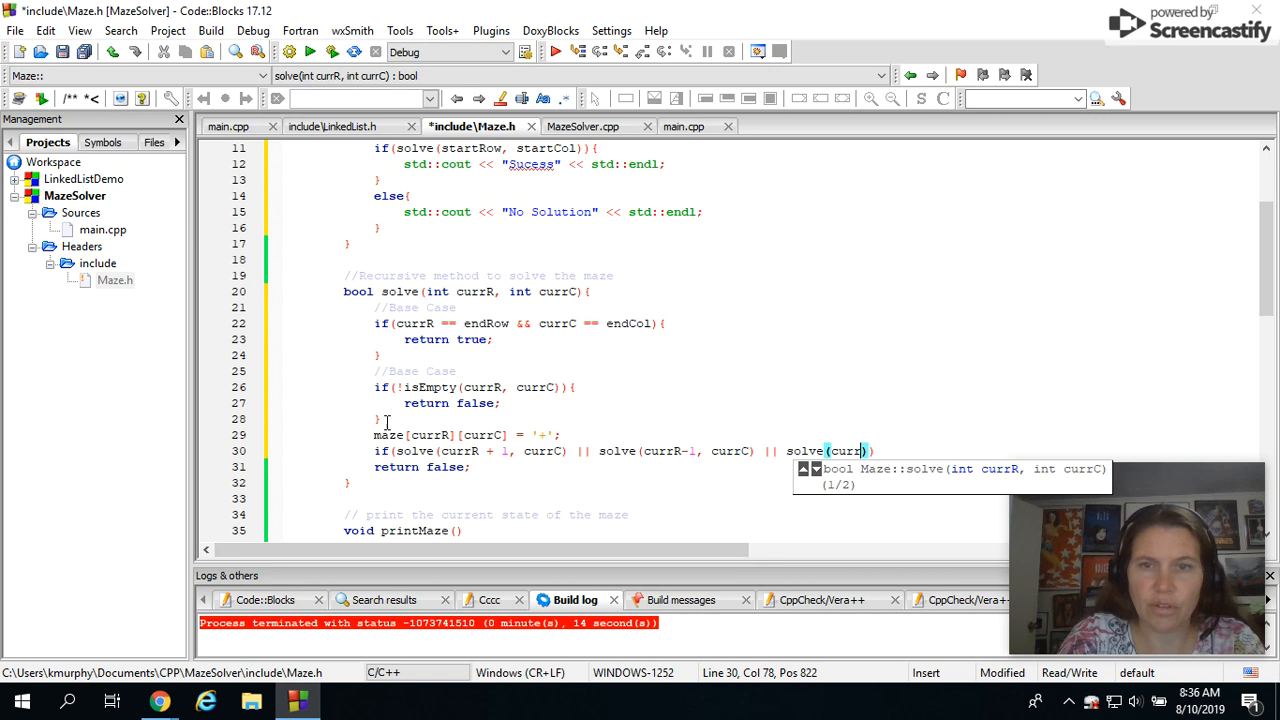
text(, currC)
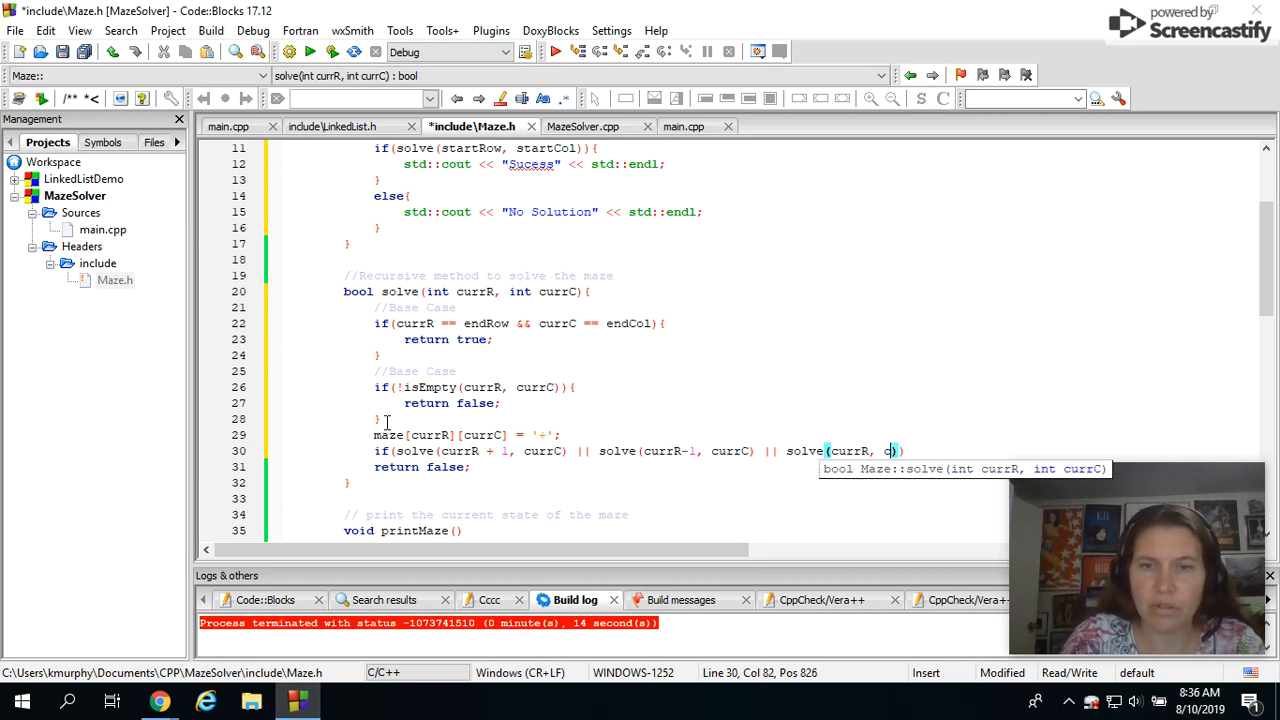
text( + 1)
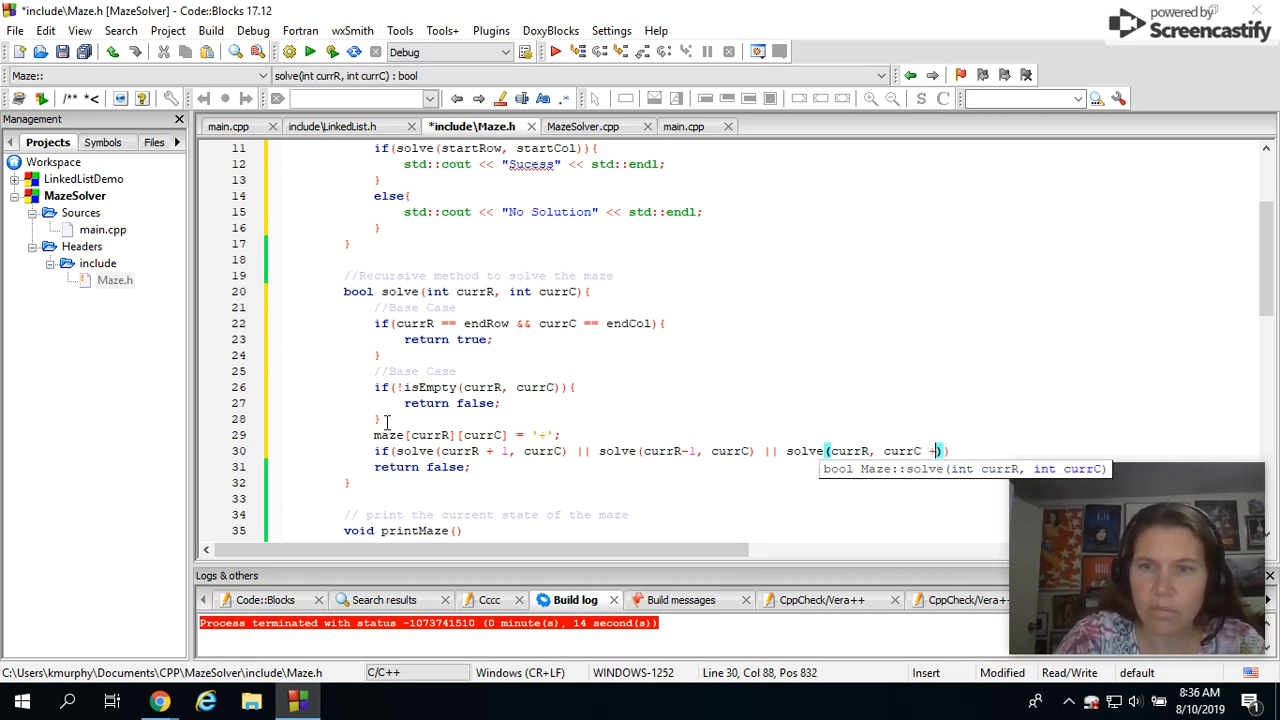
text())
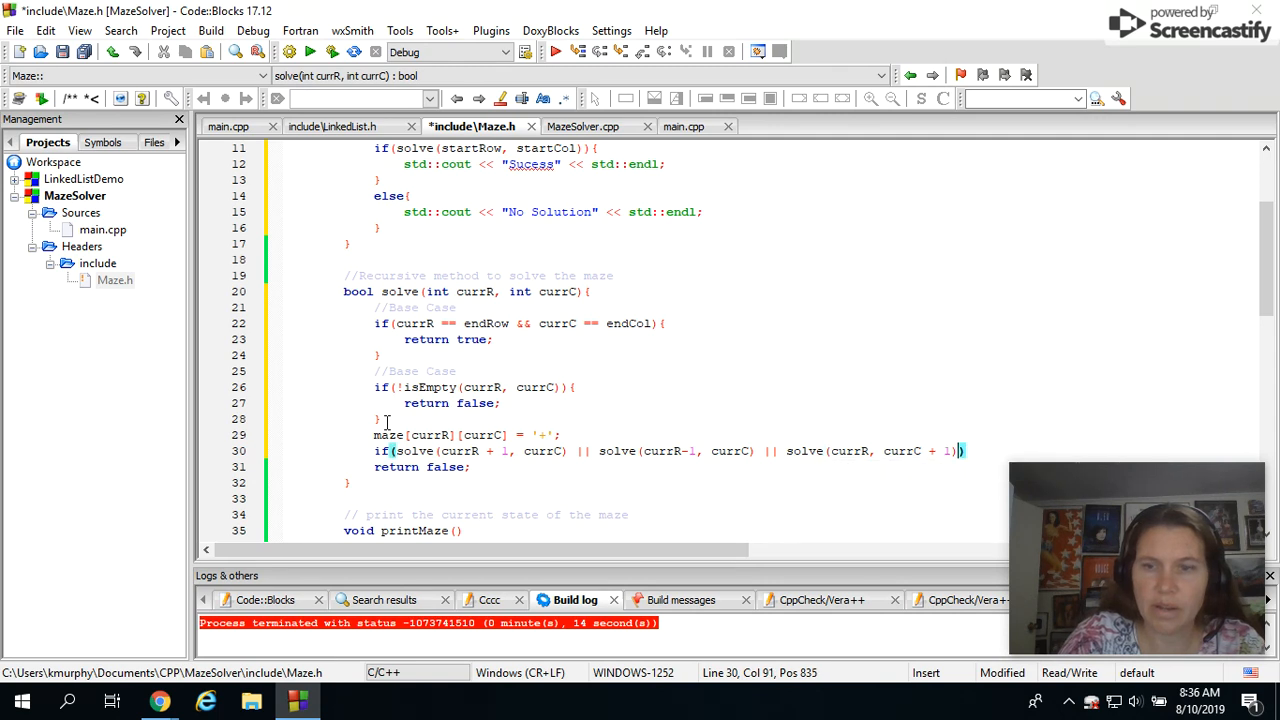
text( || c)
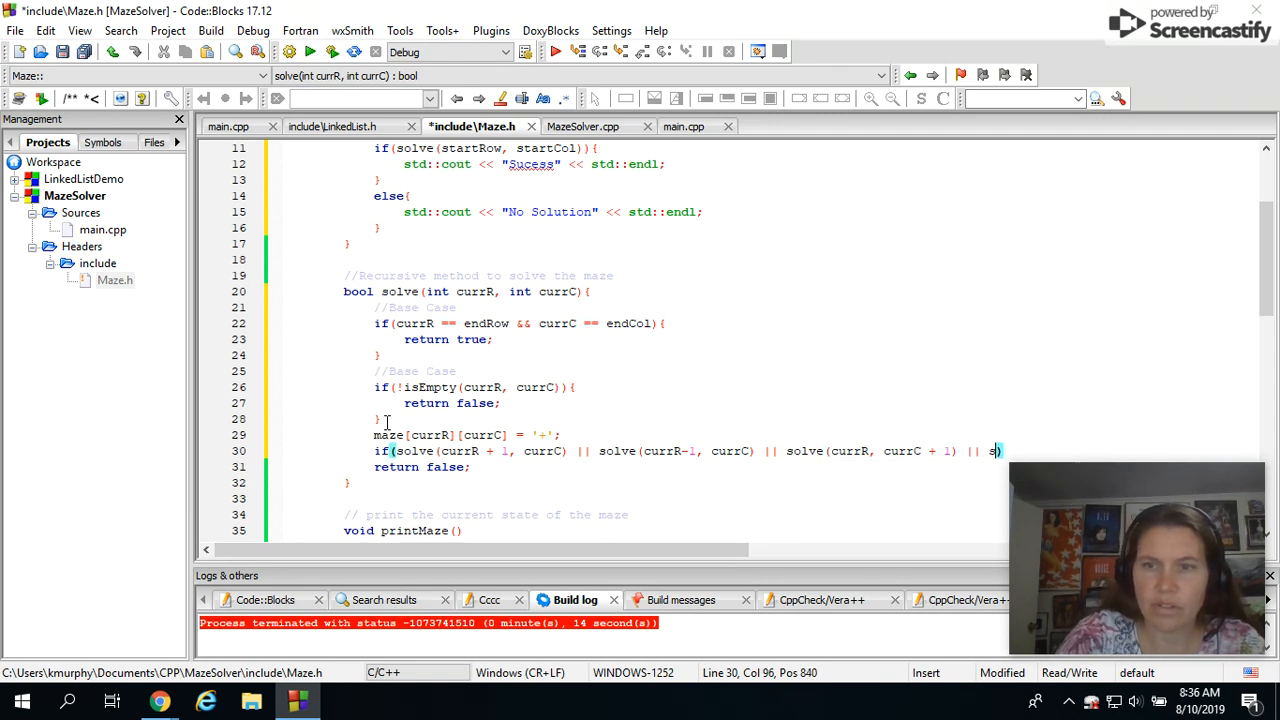
text(olve)
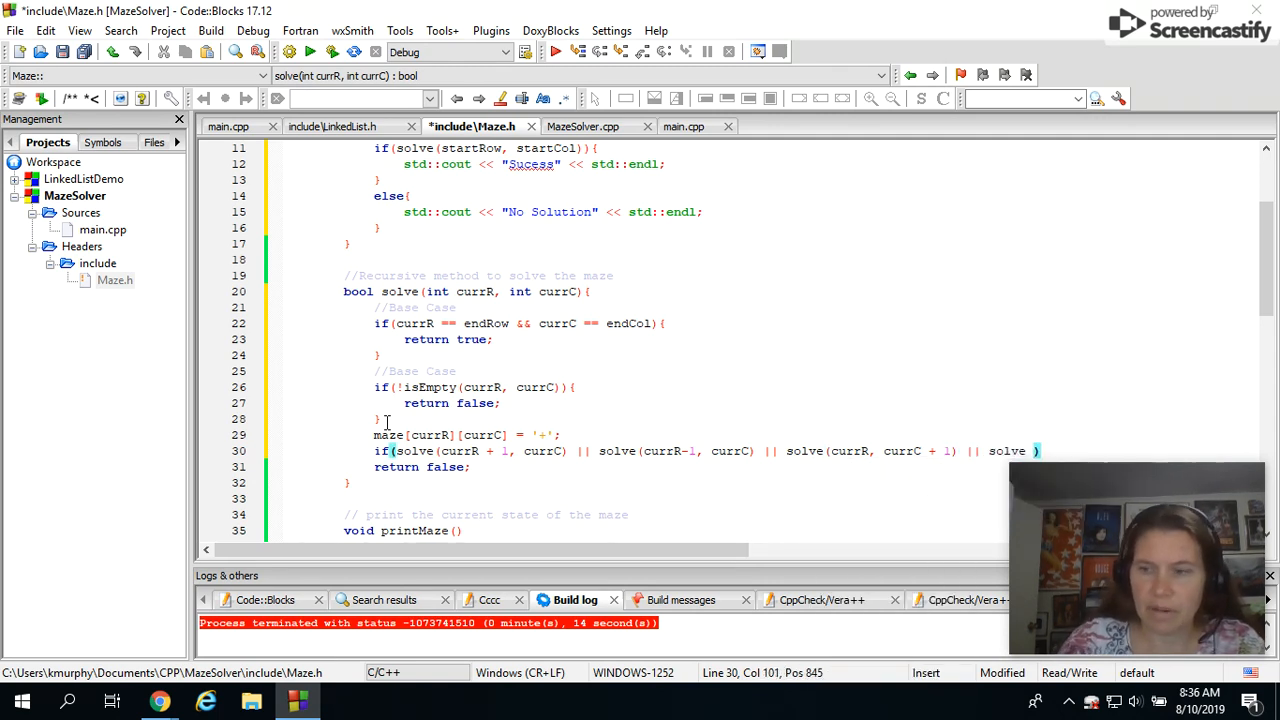
scroll(290, 320, down, 2)
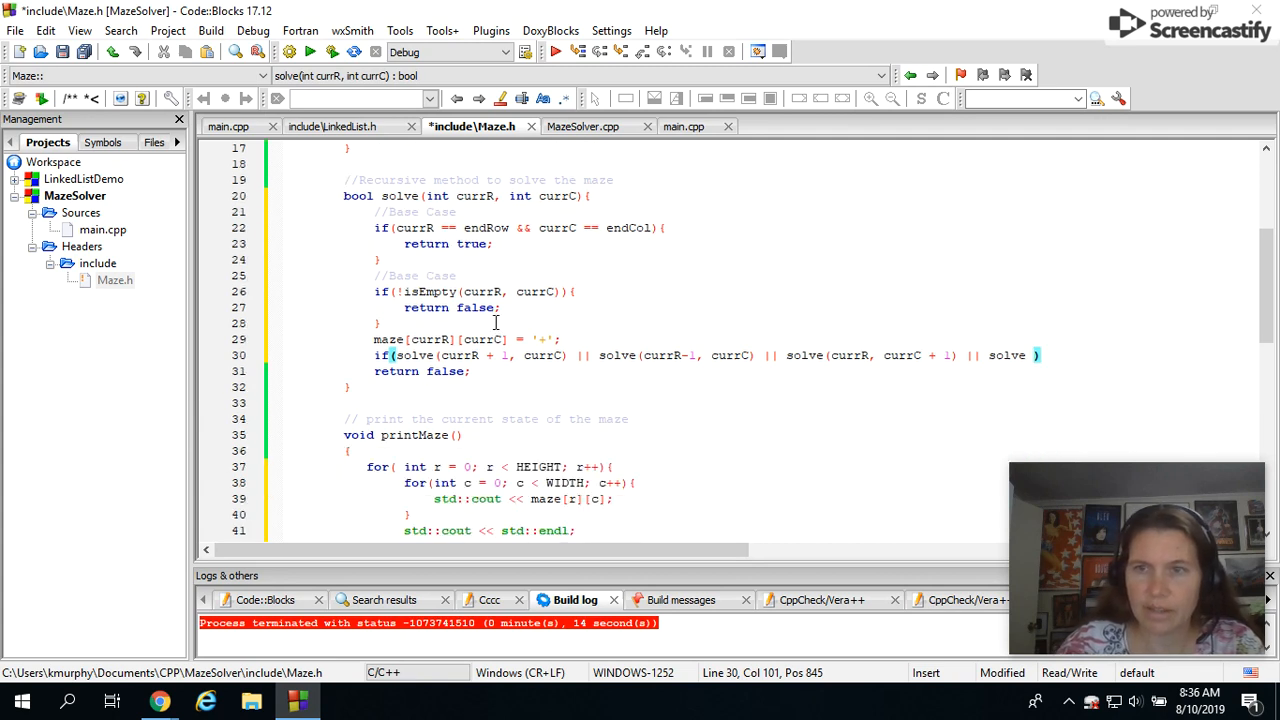
text(()
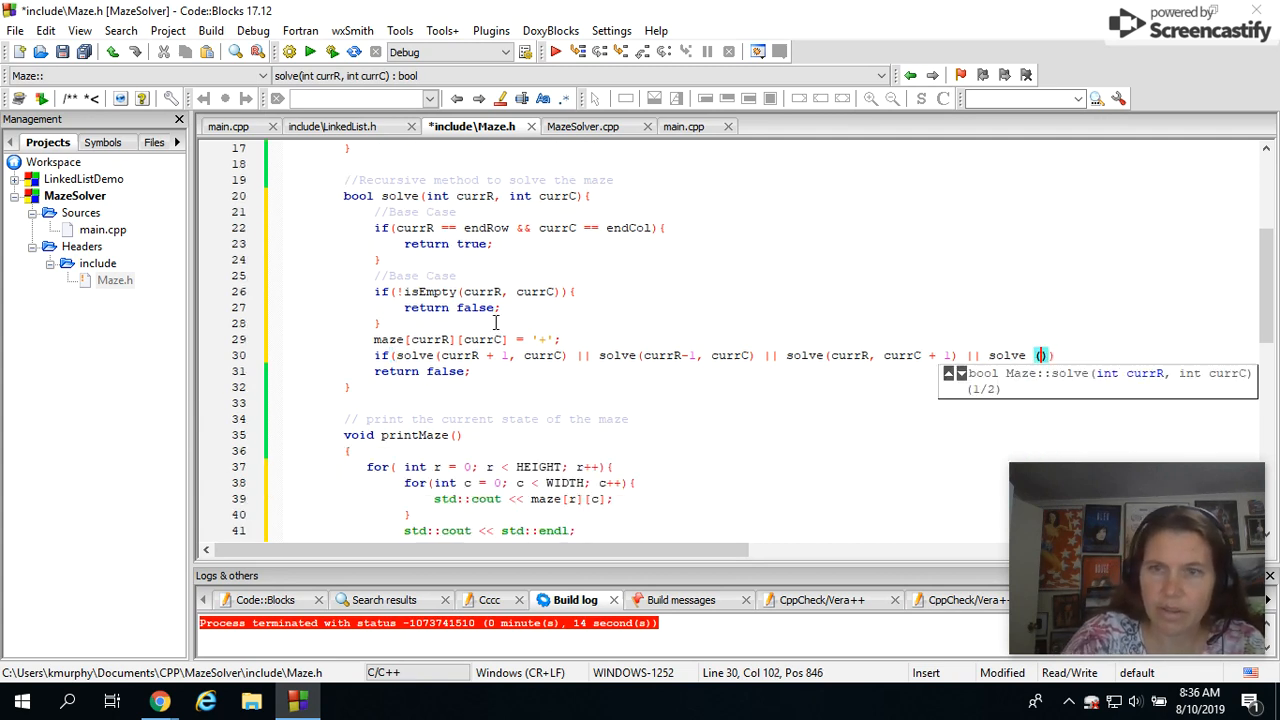
text(currR, currC)
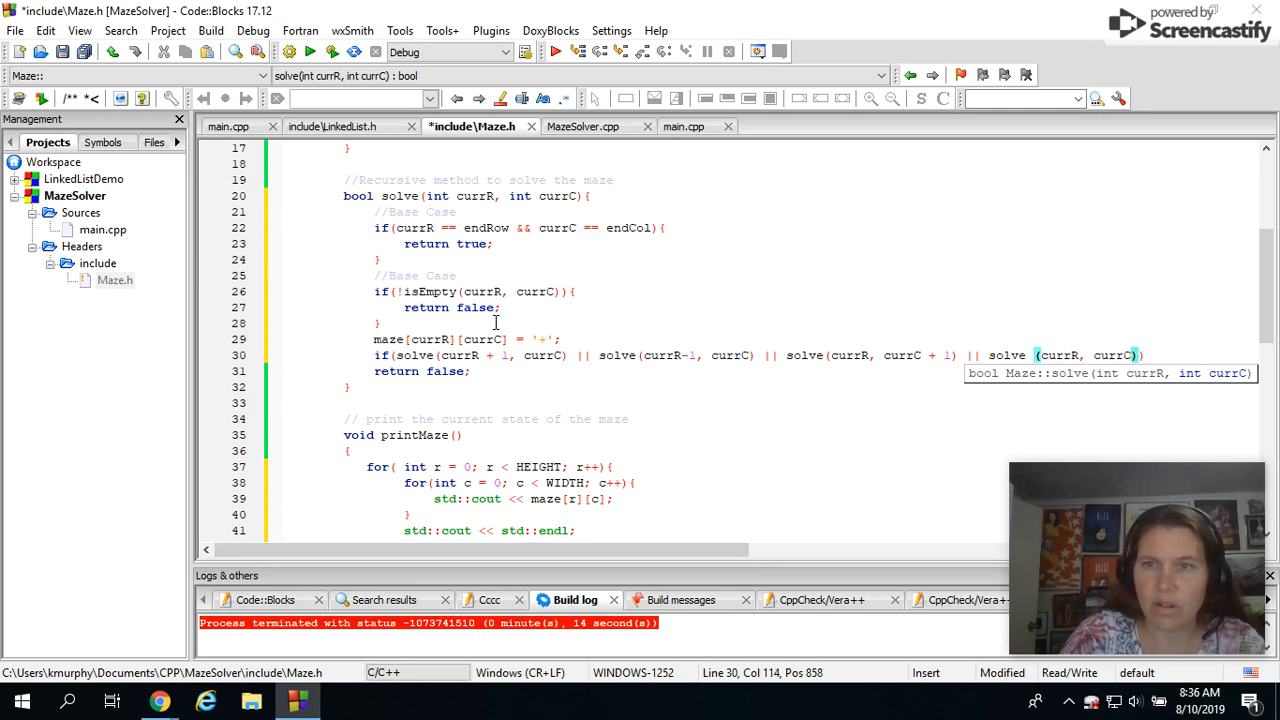
text( - 1)
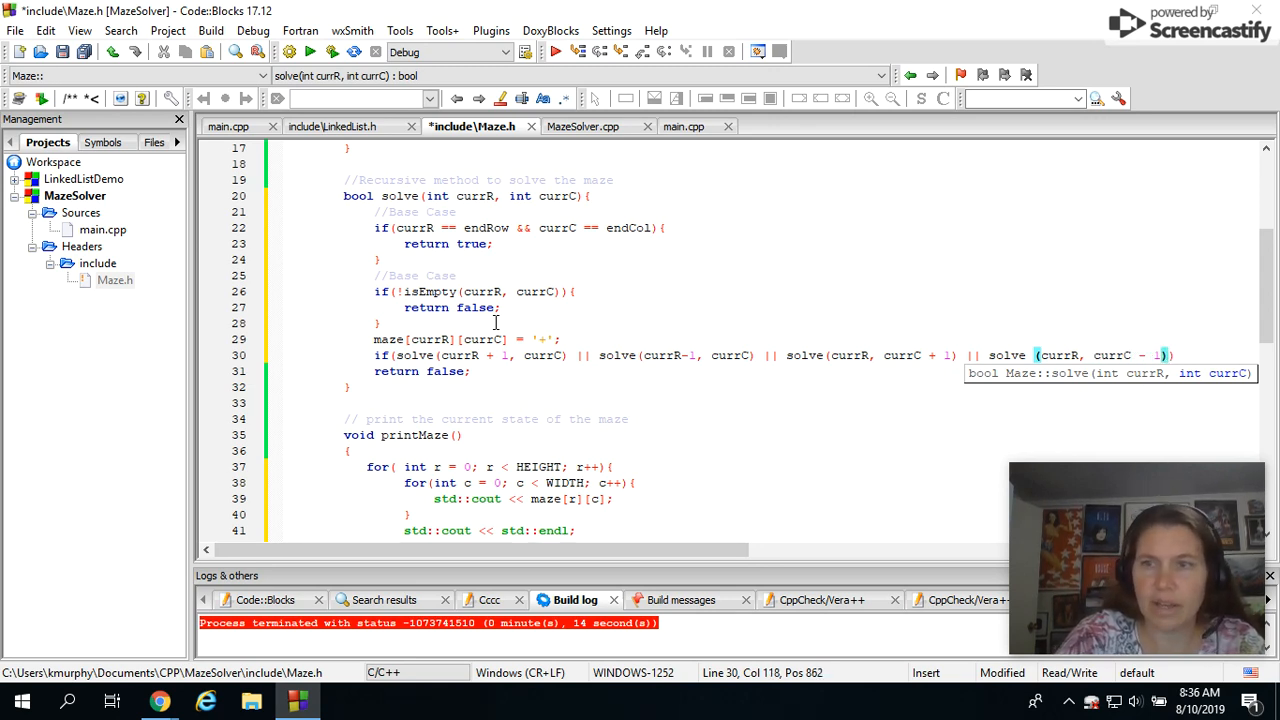
text()){)
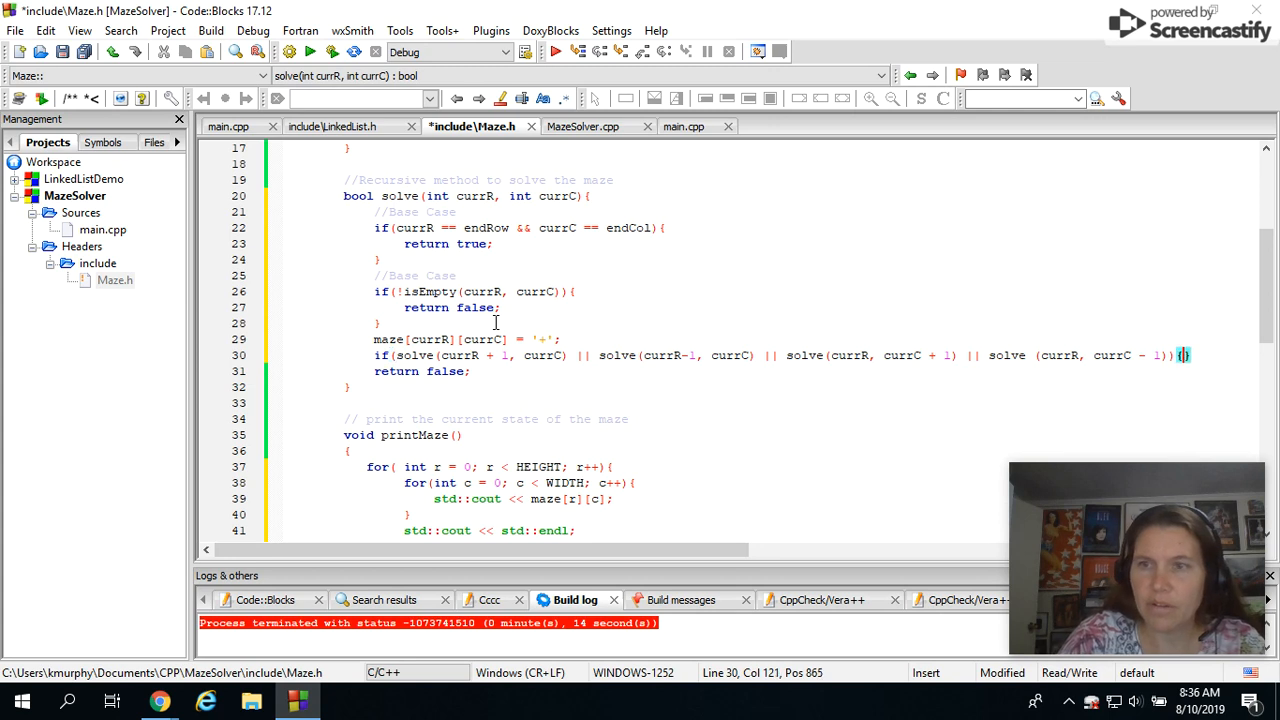
Finish the condition with solve(currR, currC - 1) and return true inside the block
key(Return)
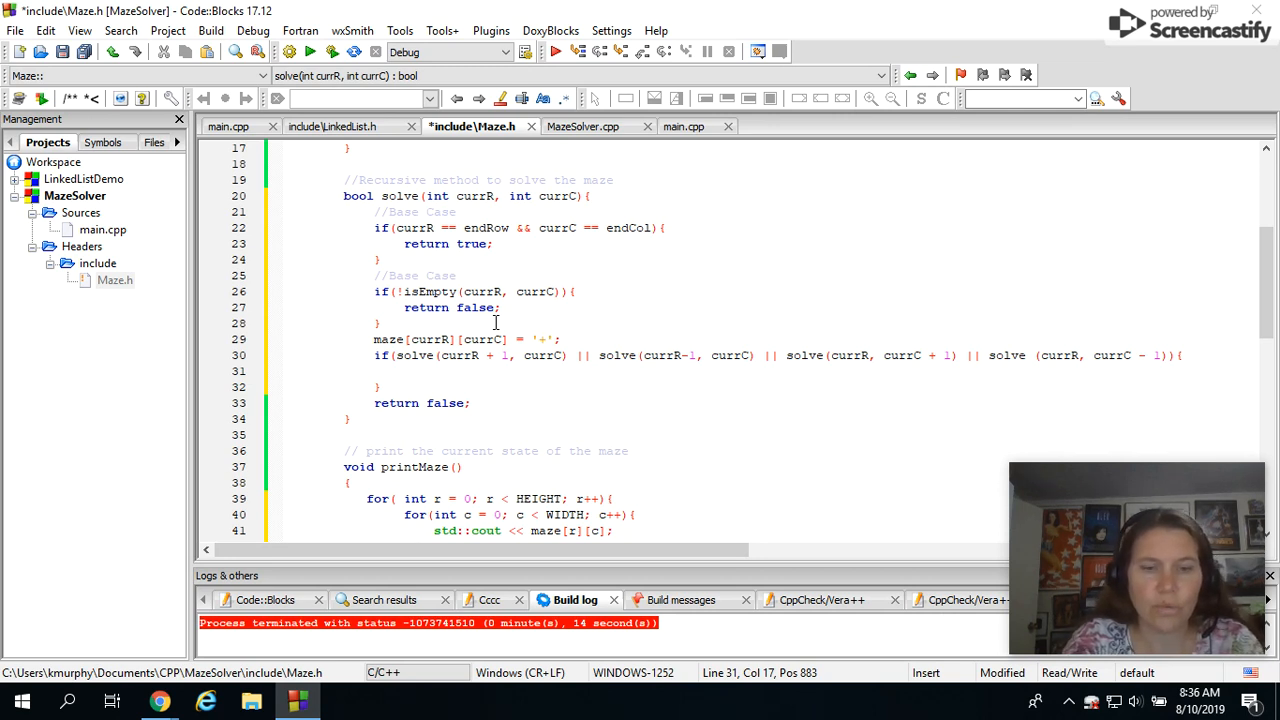
text(return true;)
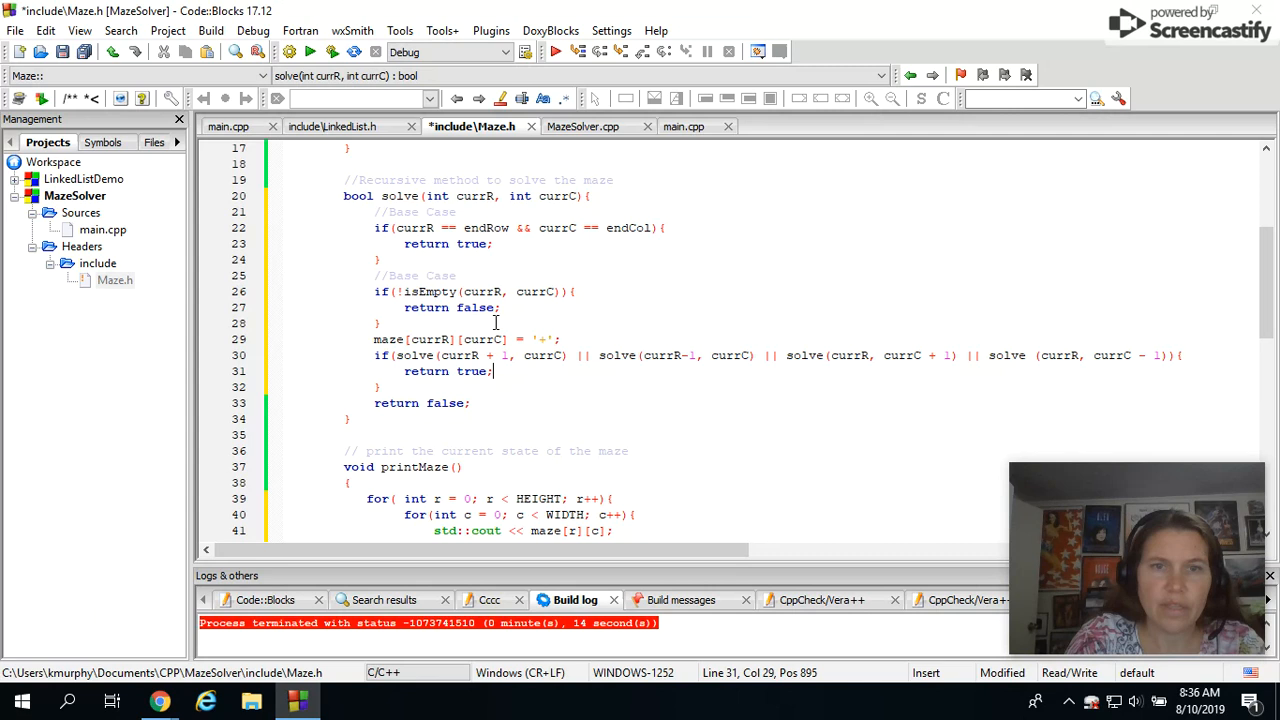
Insert a //Recursive case comment above the four-way if and a blank line after its block
key(Up)
key(Up)
key(Right)
key(Right)
key(Right)
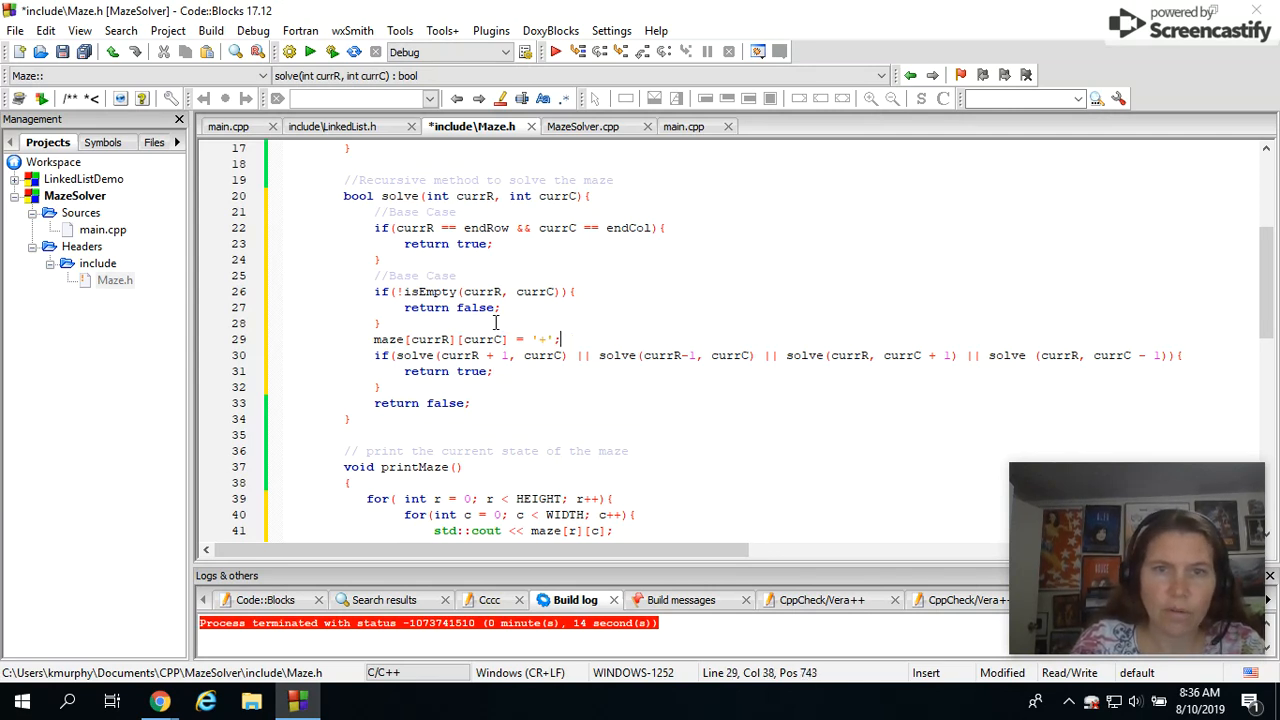
key(shift+Left)
key(shift+Left)
key(shift+Left)
key(Right)
key(Return)
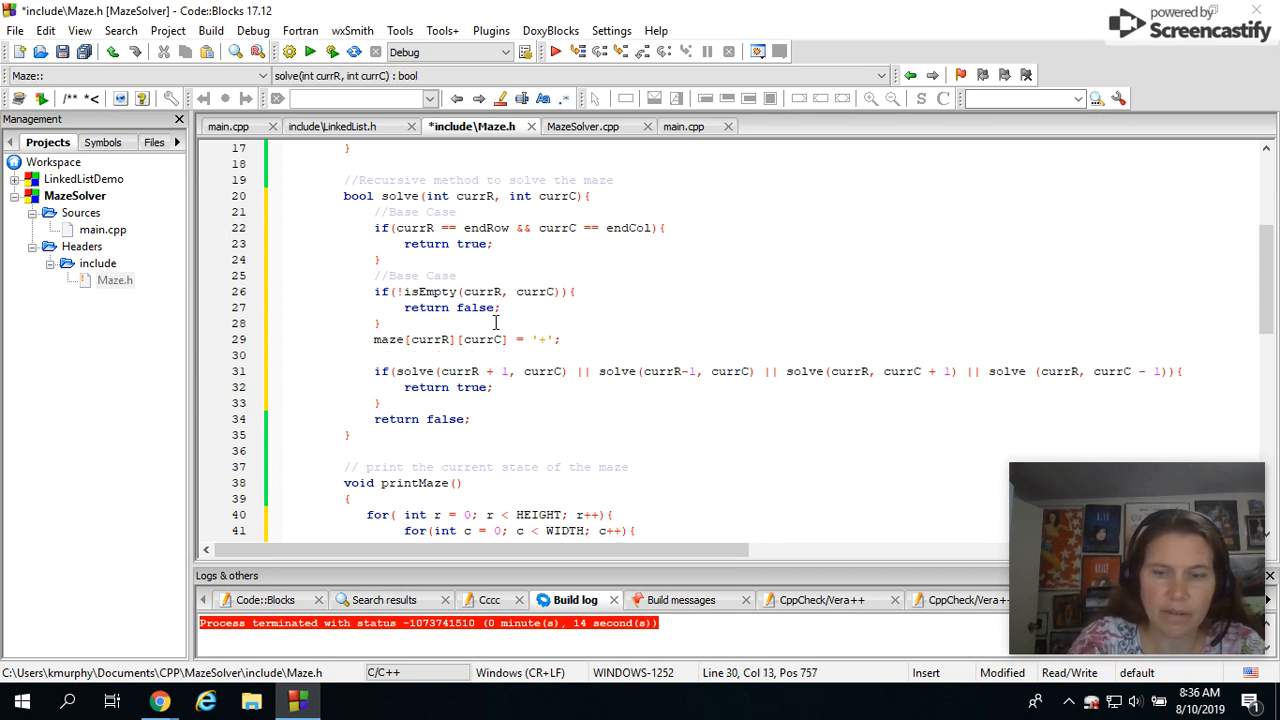
text(//Recur)
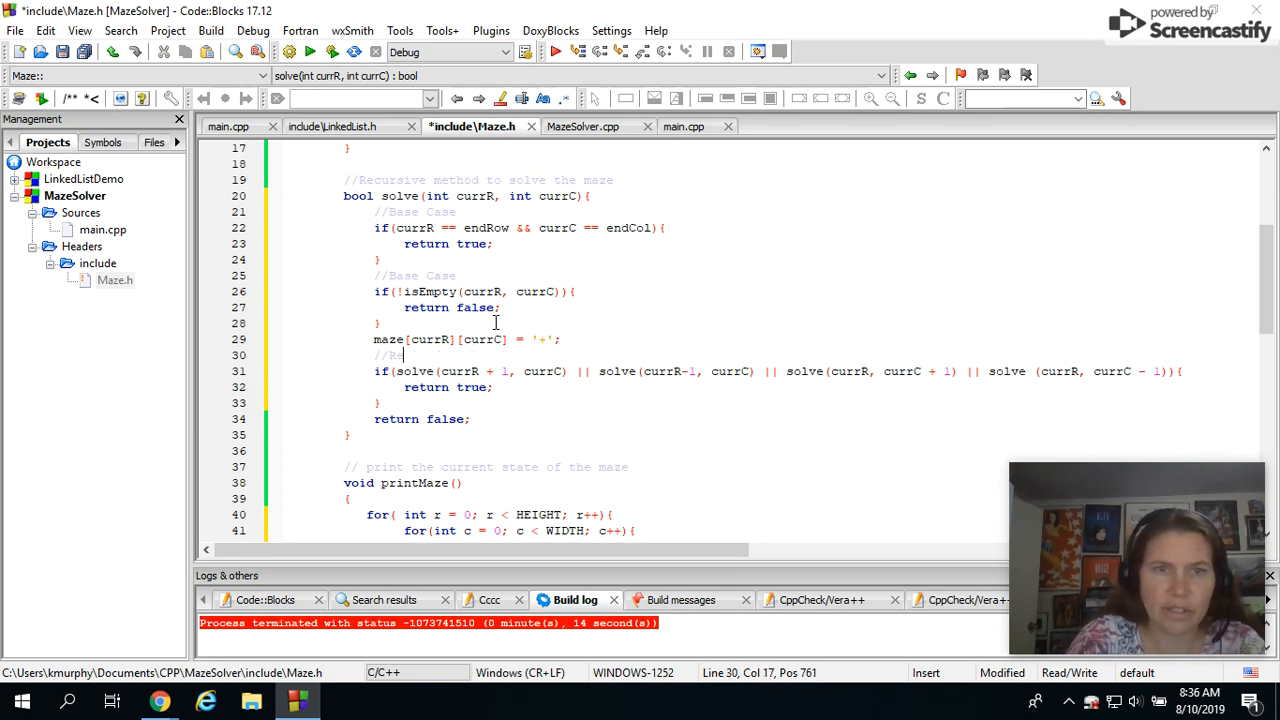
text(sive case)
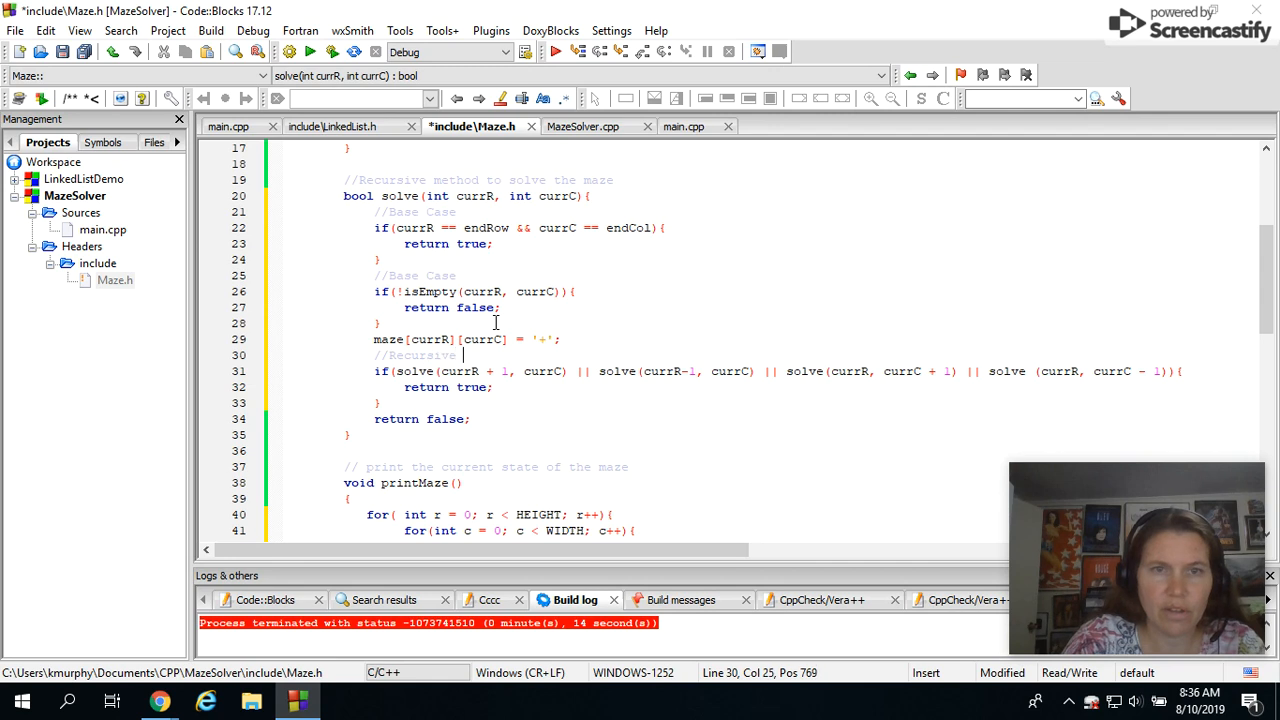
key(Down)
key(Down)
key(Down)
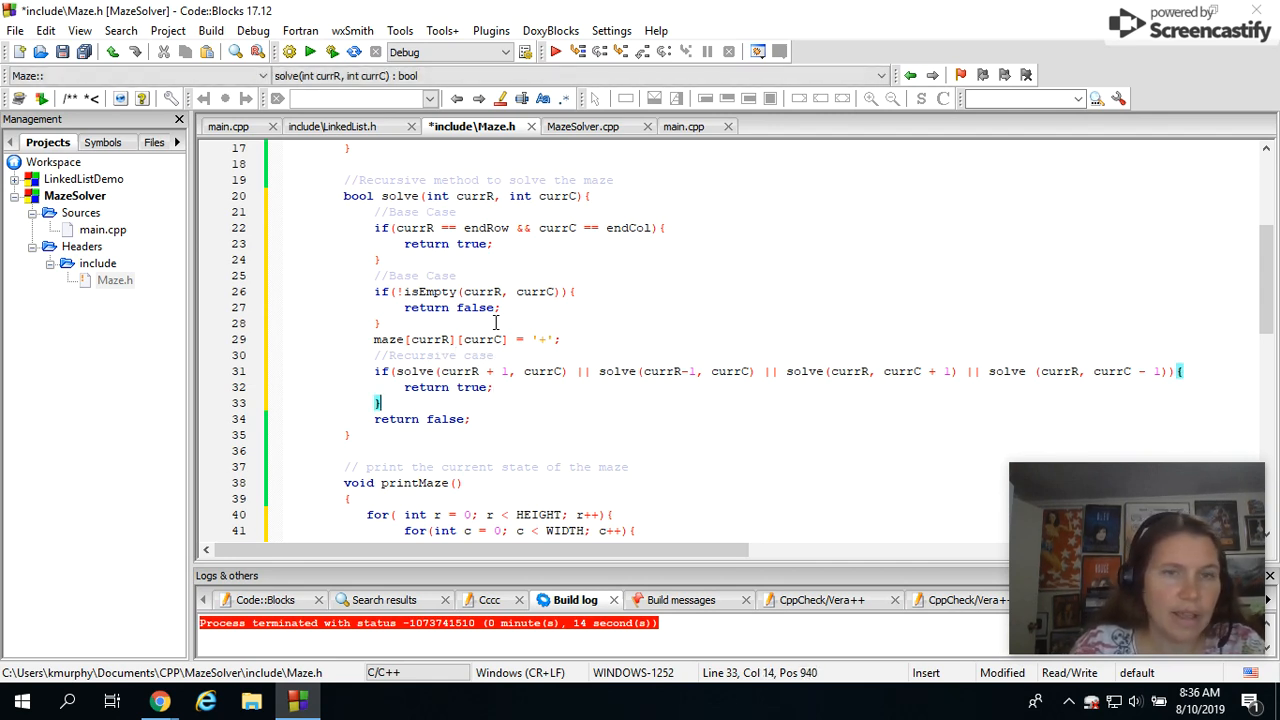
key(Return)
key(shift+Up)
key(shift+Up)
key(shift+Up)
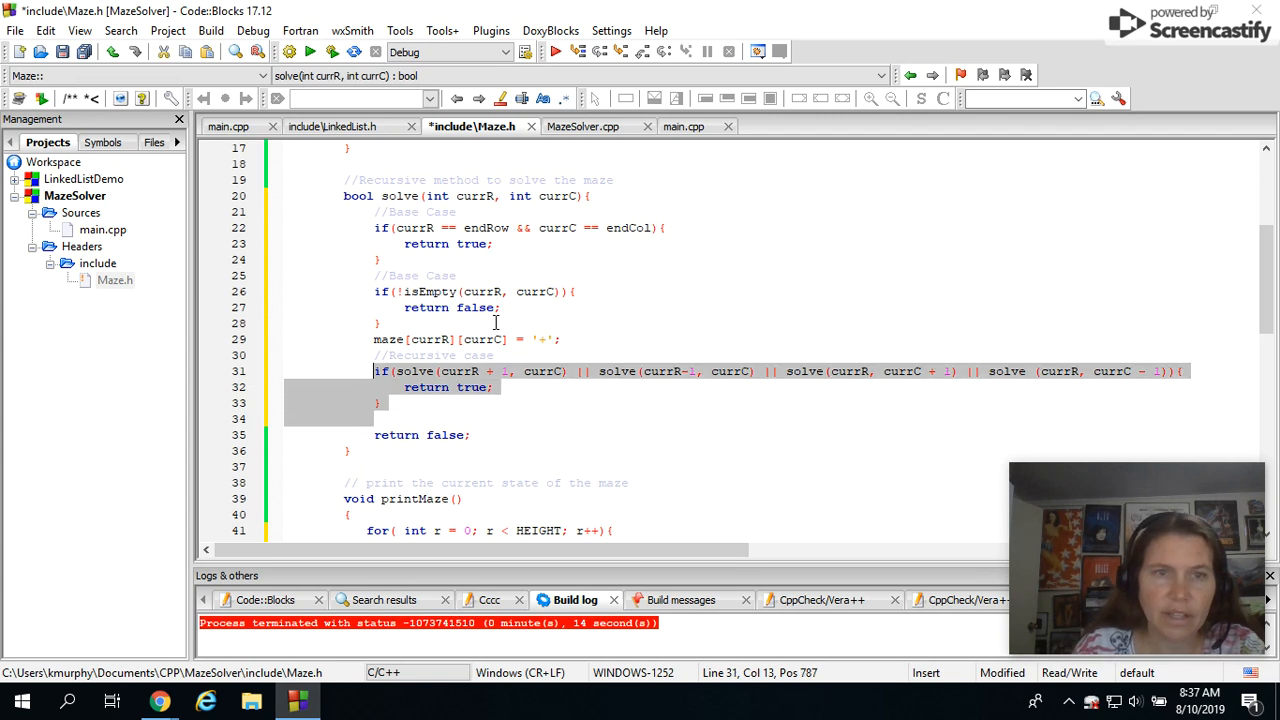
Write maze[currR][currC] = S; inside the else block and align its closing brace
key(Right)
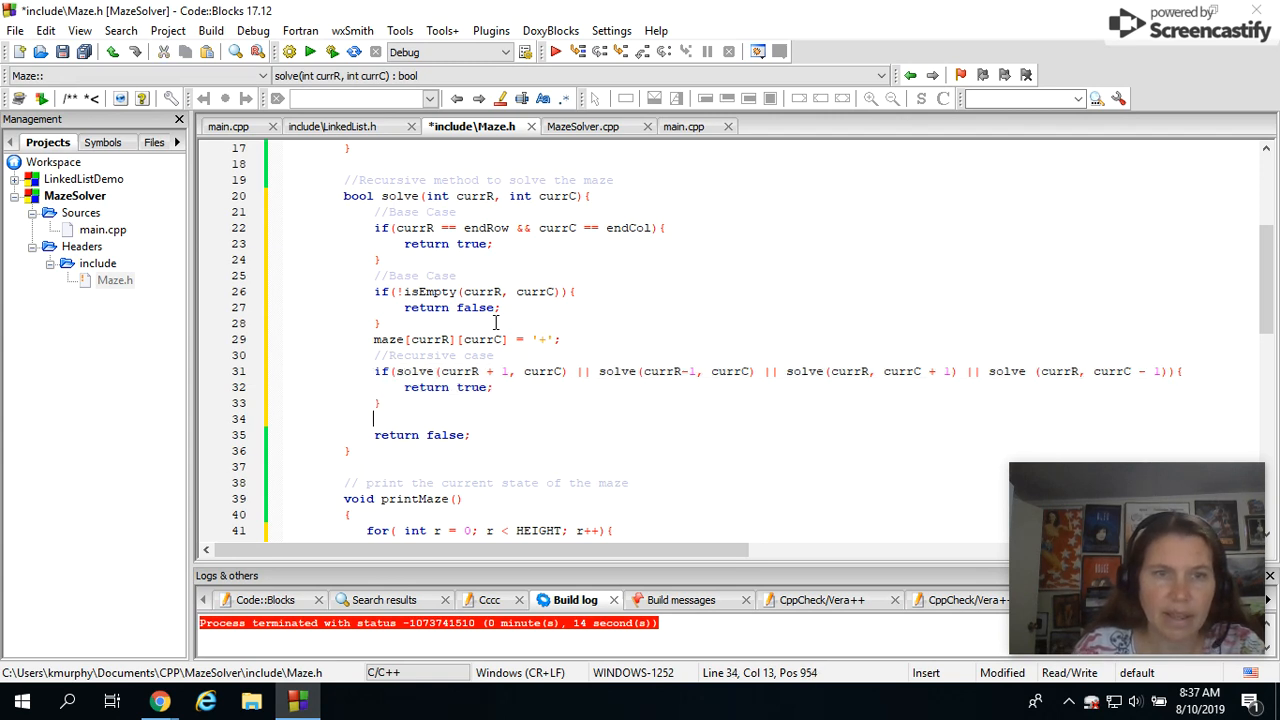
text(el)
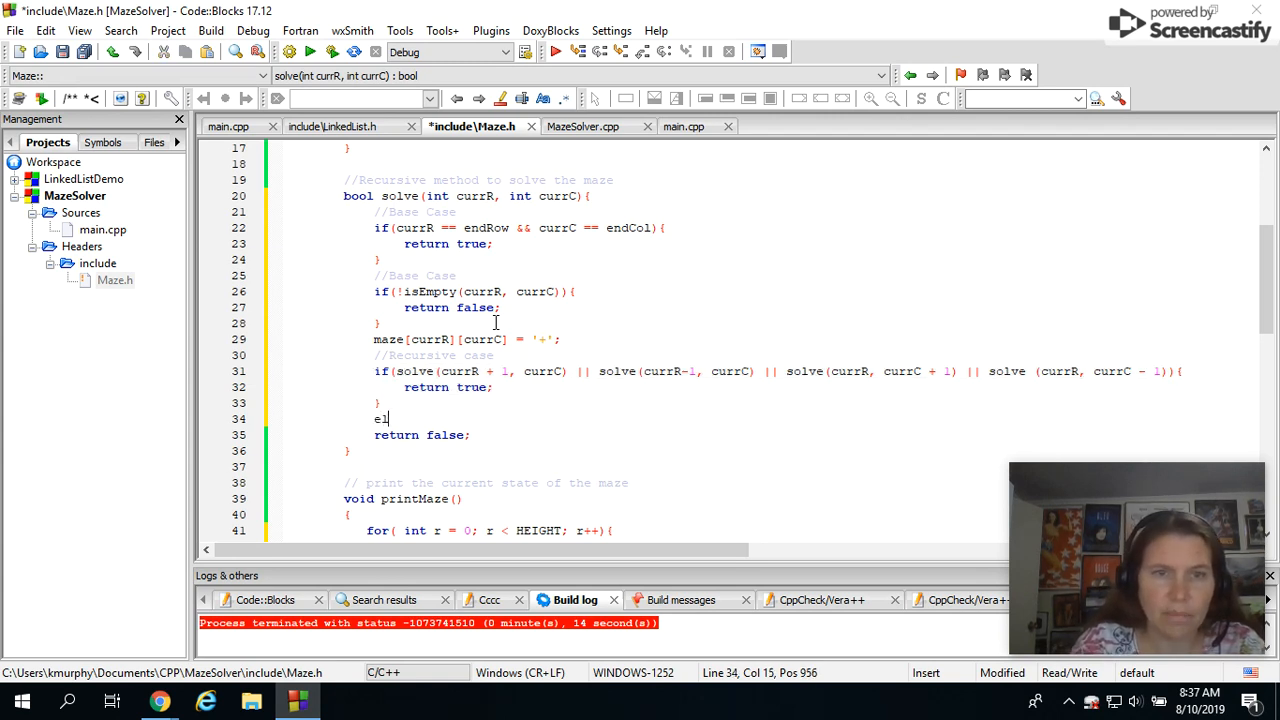
text(se{)
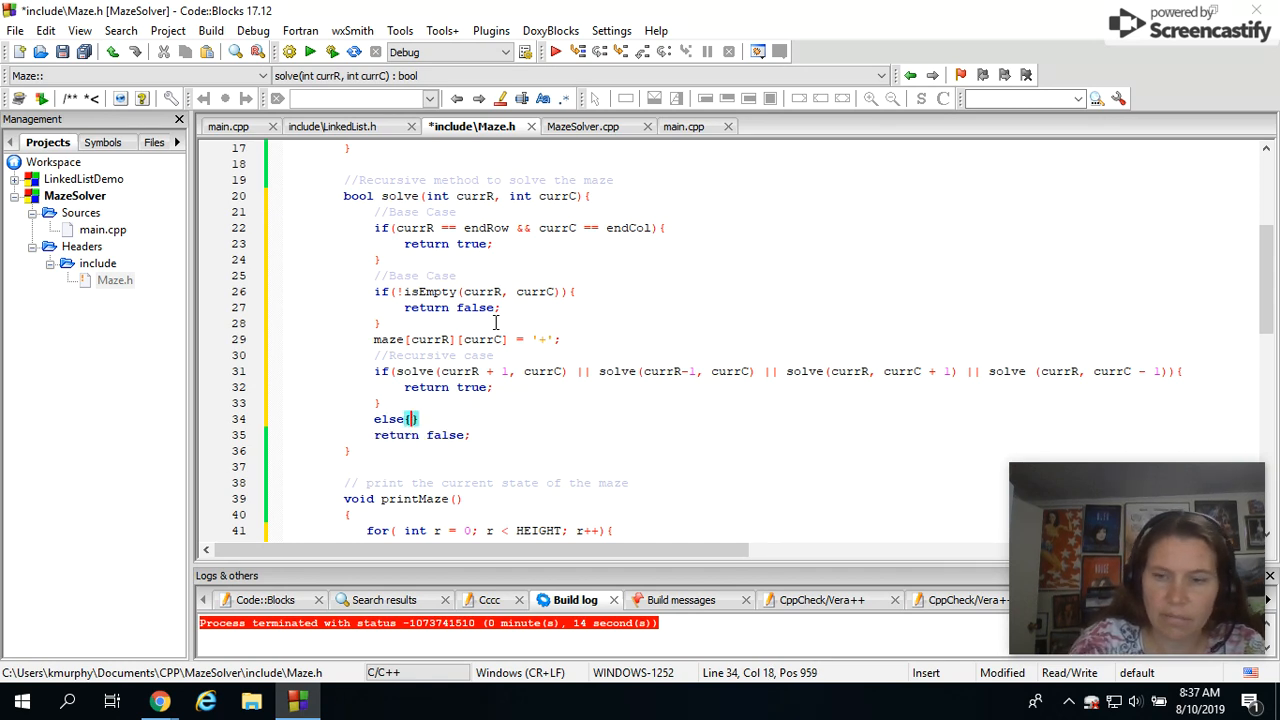
key(Return)
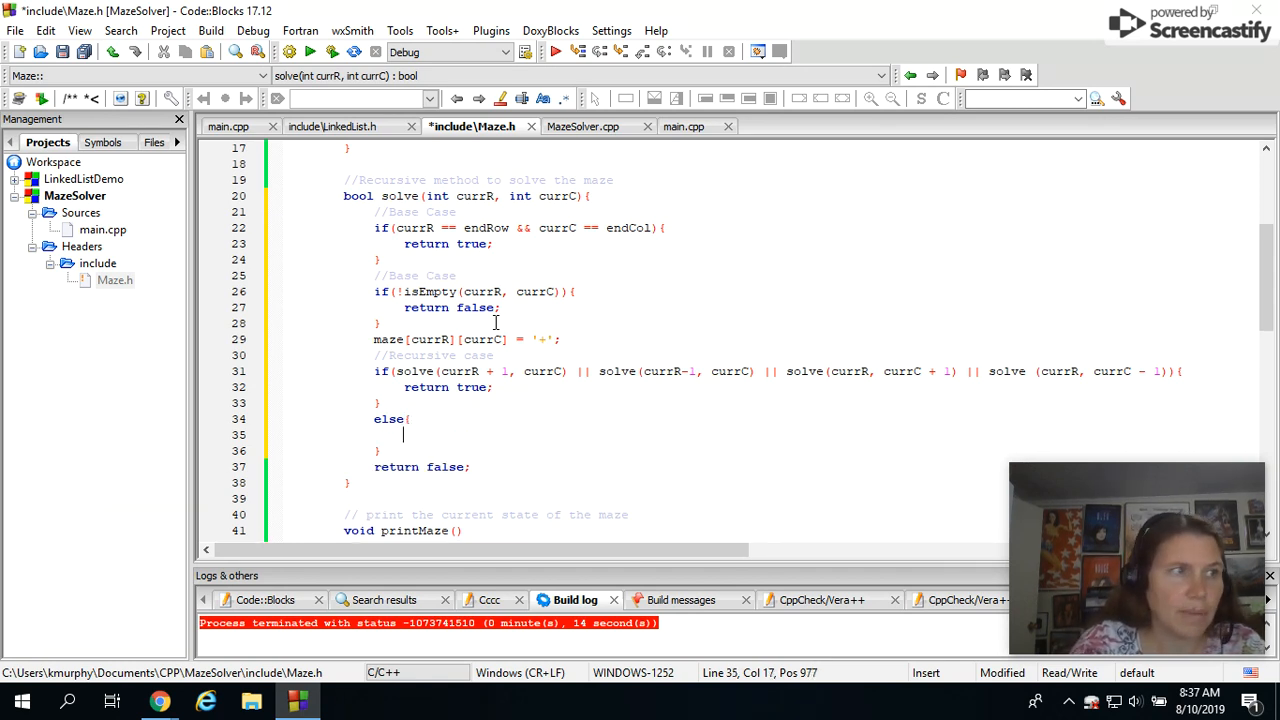
text(ma)
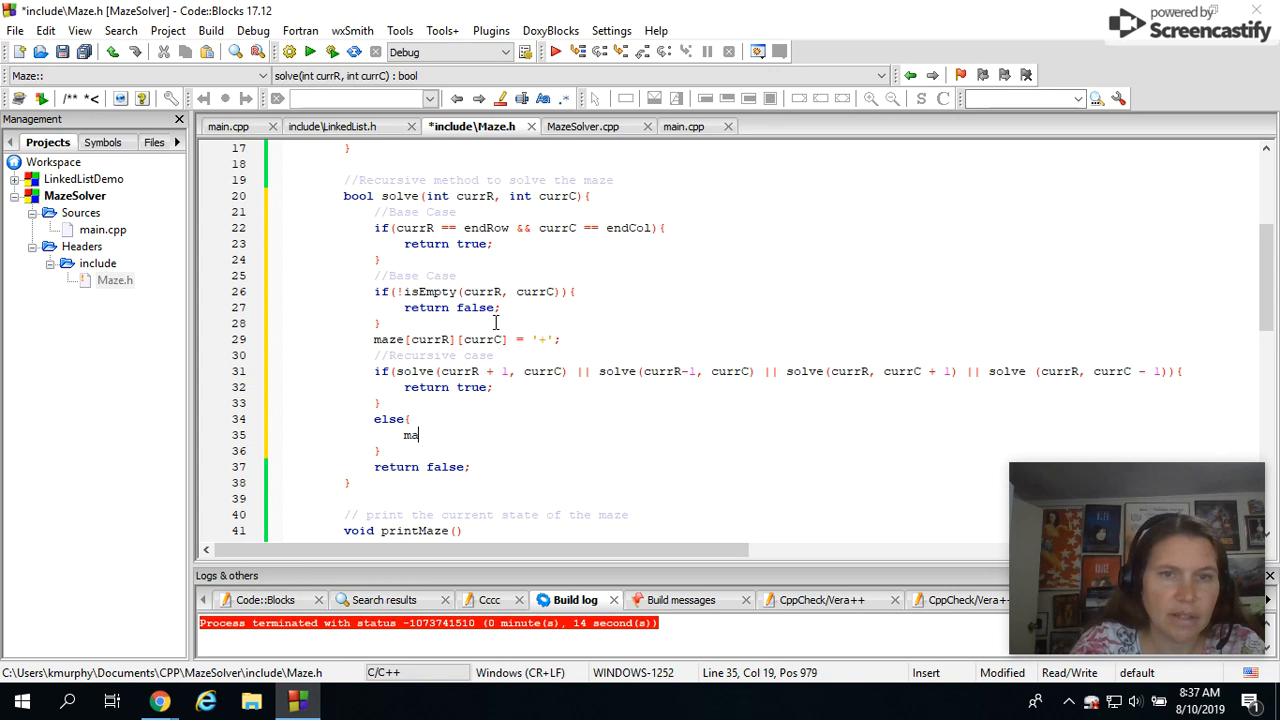
text(ze[)
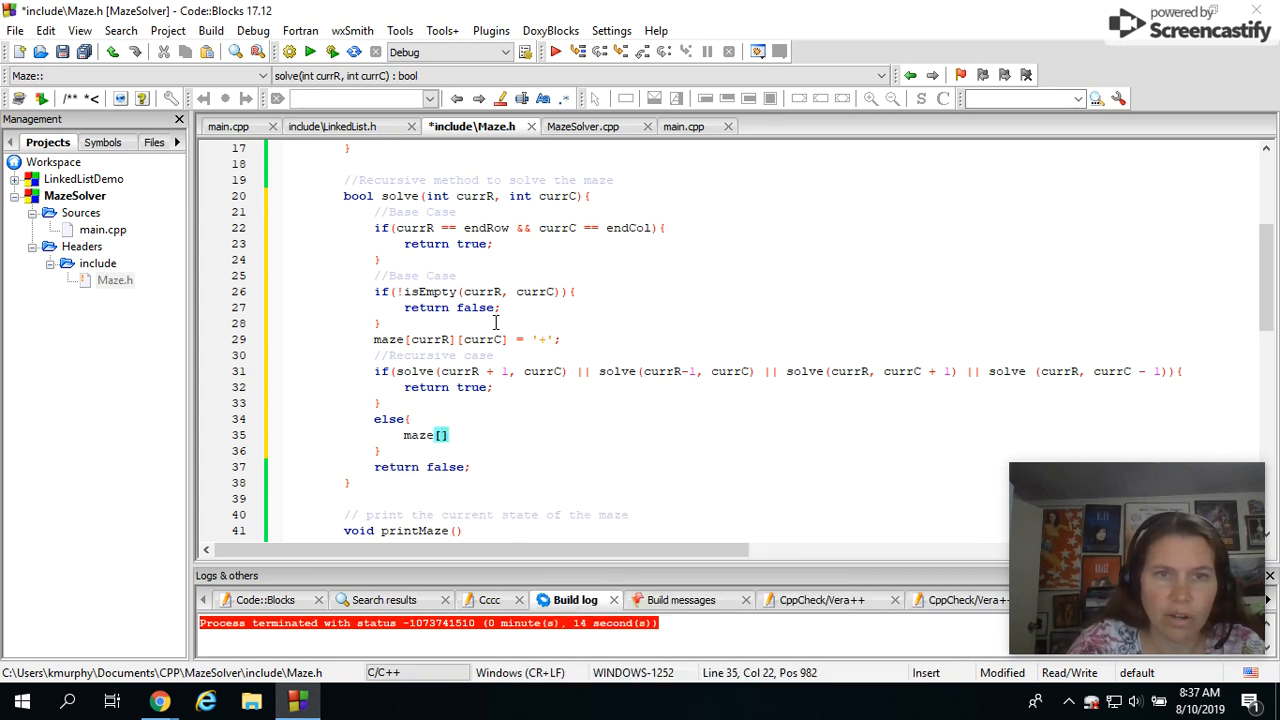
text(currR)
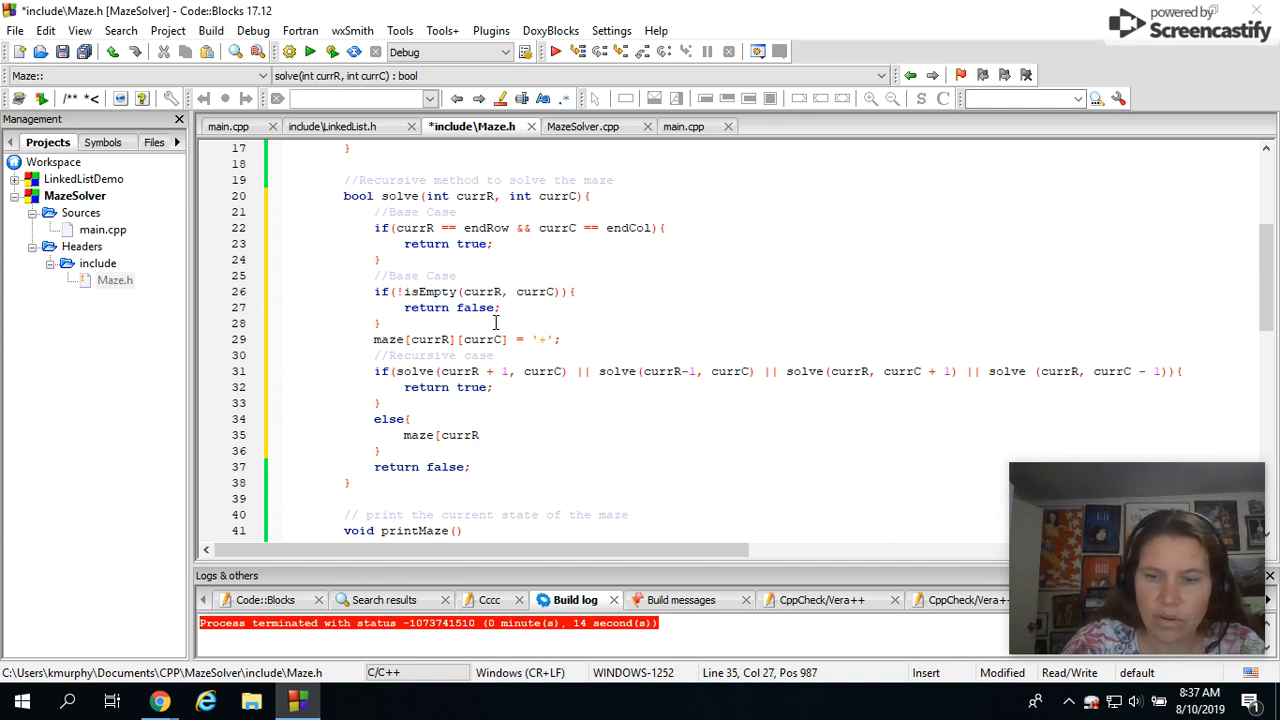
text(\)
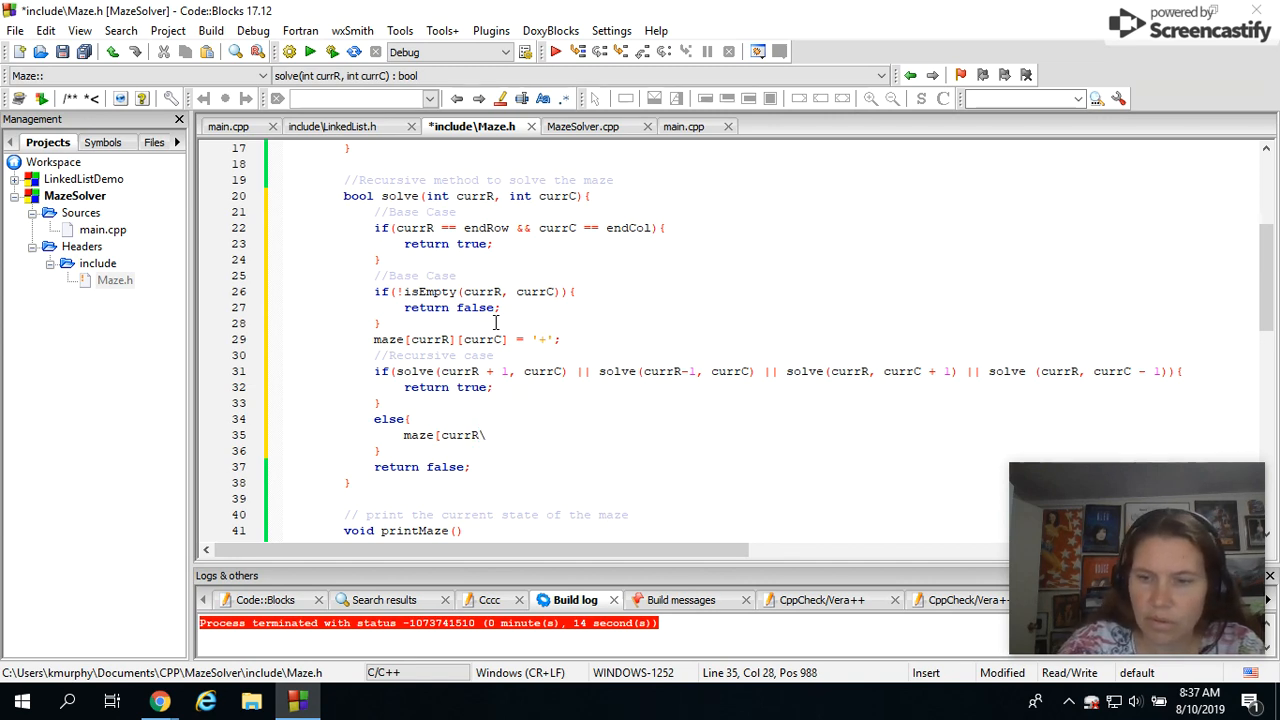
key(Delete)
text(])
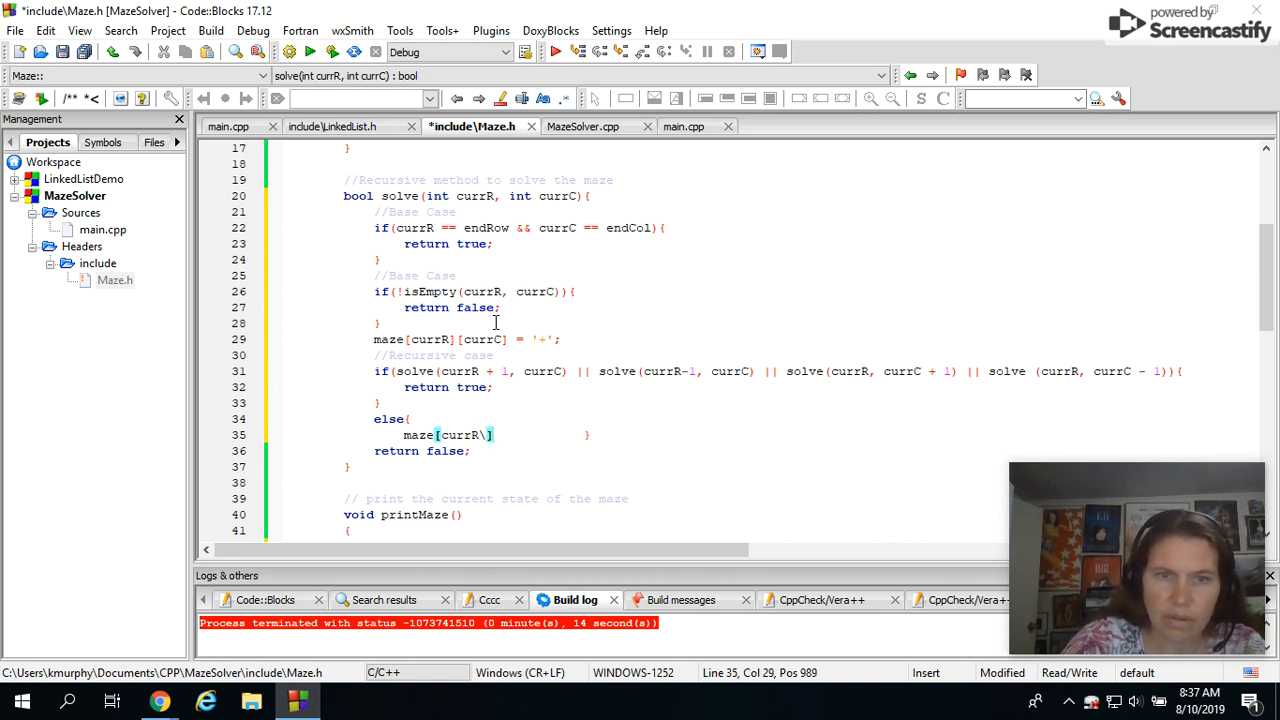
key(Left)
key(BackSpace)
key(Right)
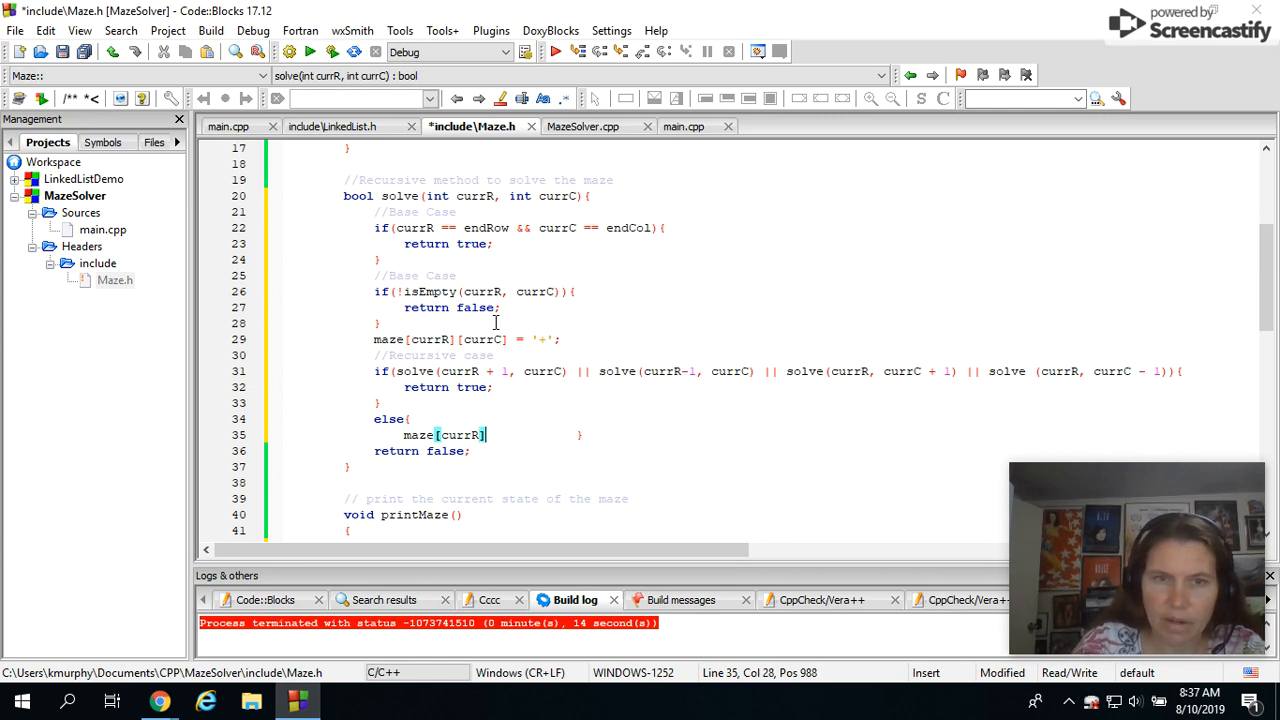
text([])
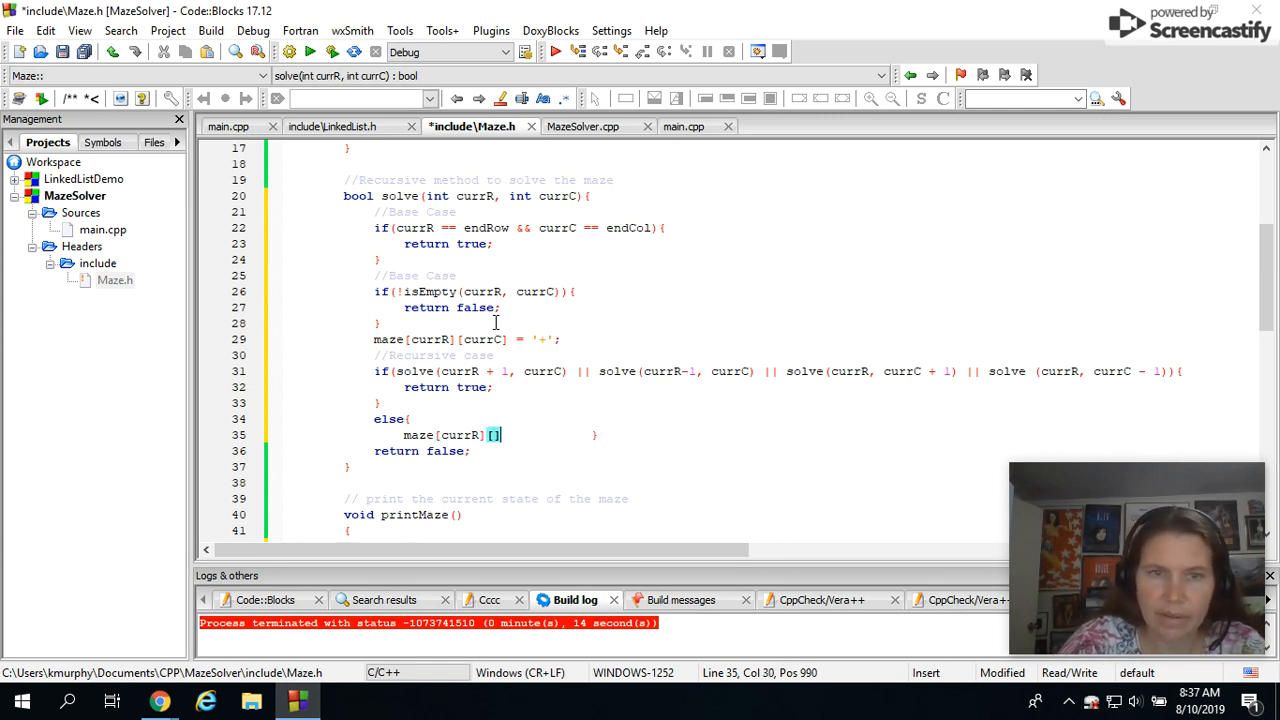
key(Left)
text(currC)
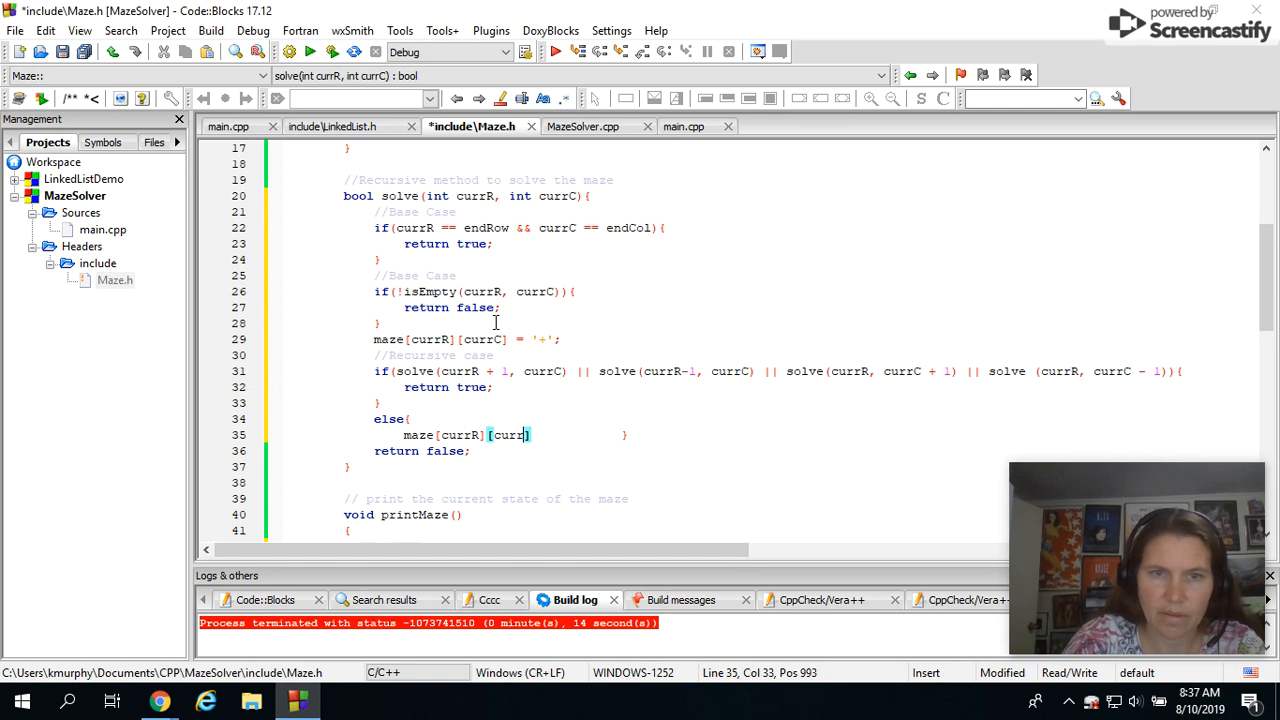
key(Right)
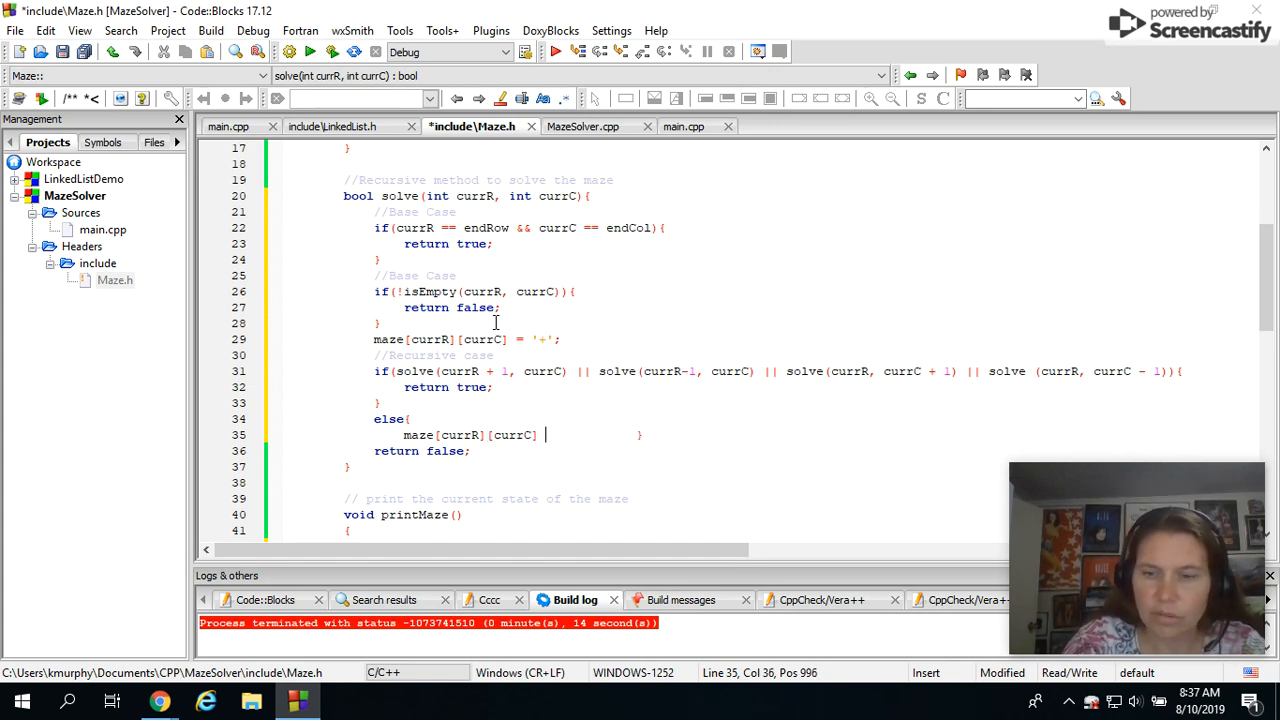
text(= )
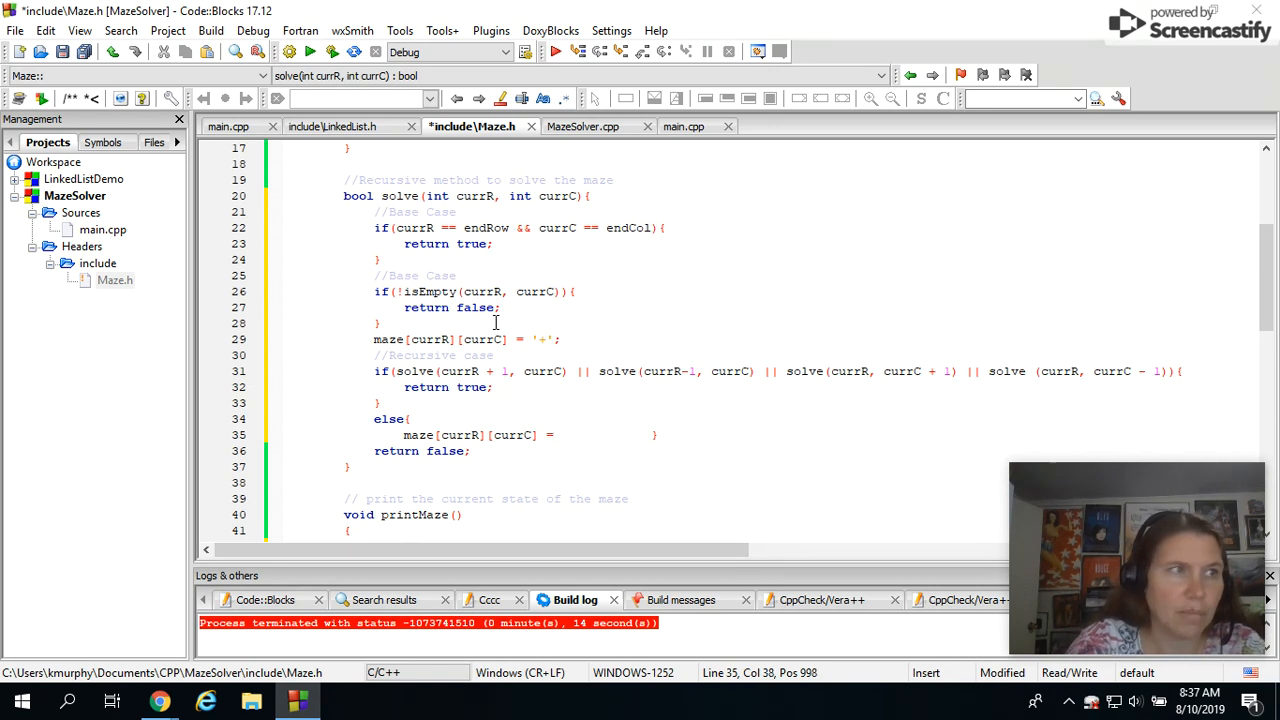
text(S)
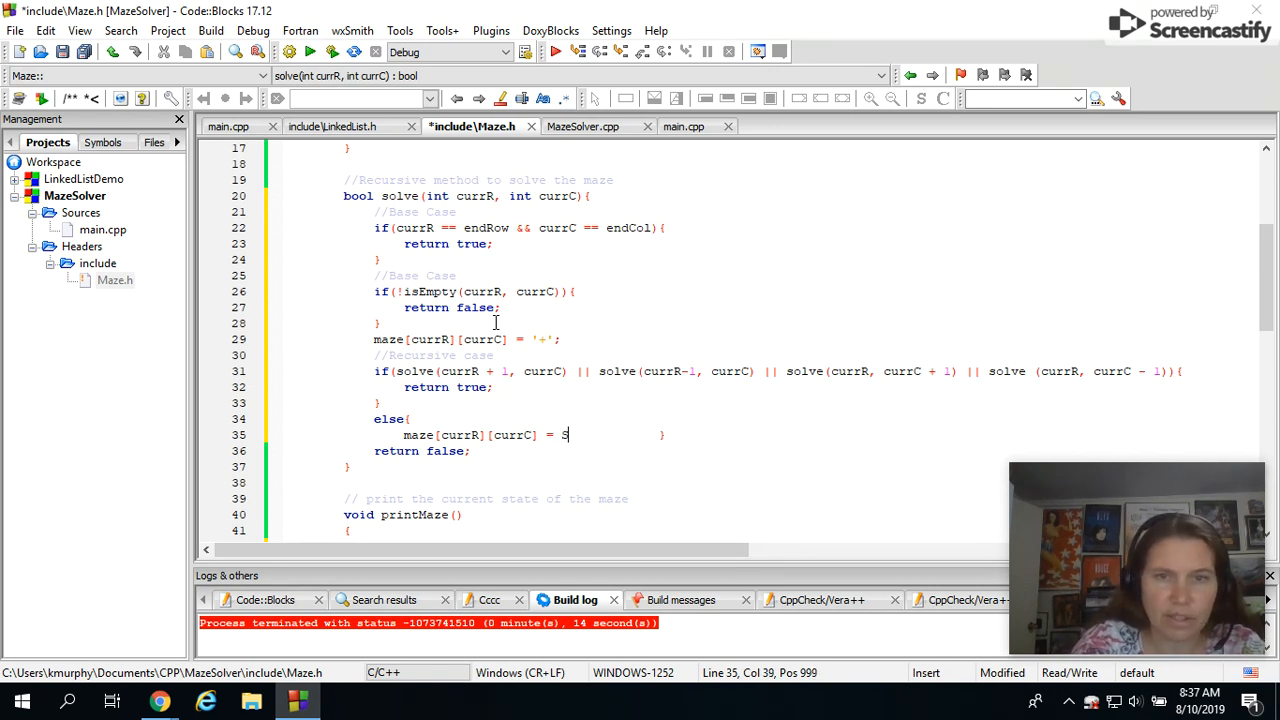
text(;)
key(Return)
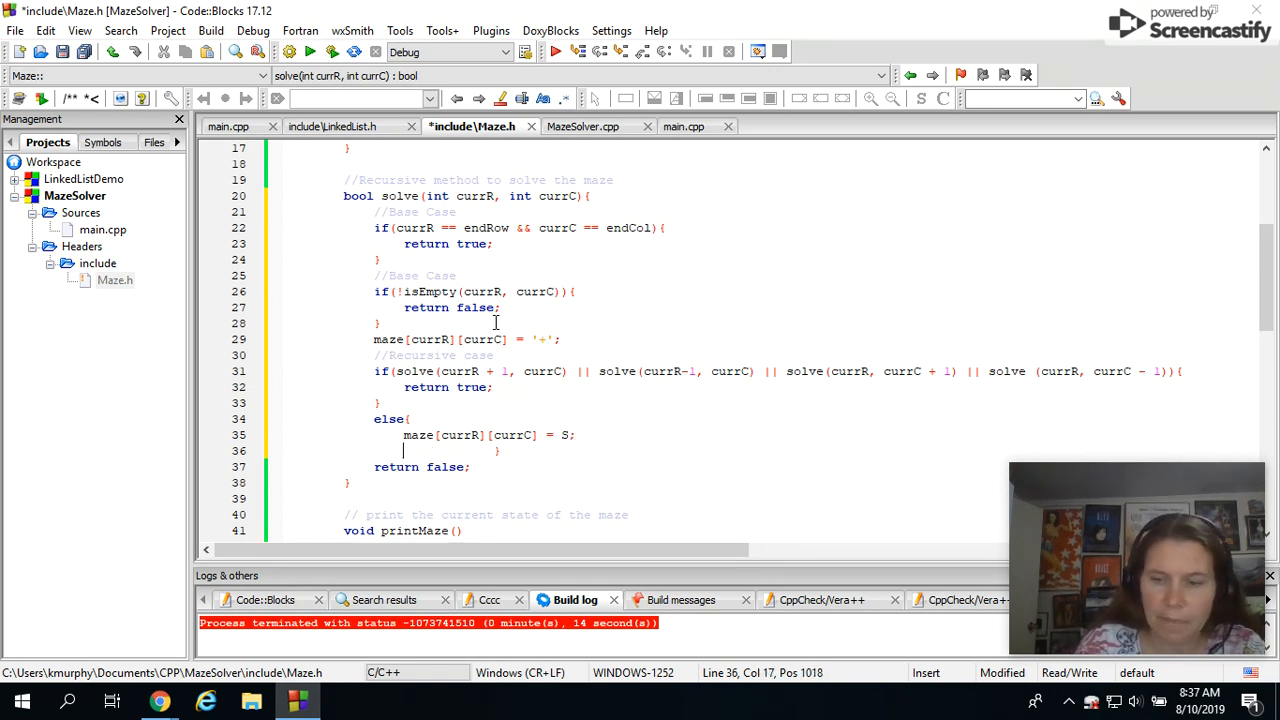
key(Right)
key(Right)
key(Right)
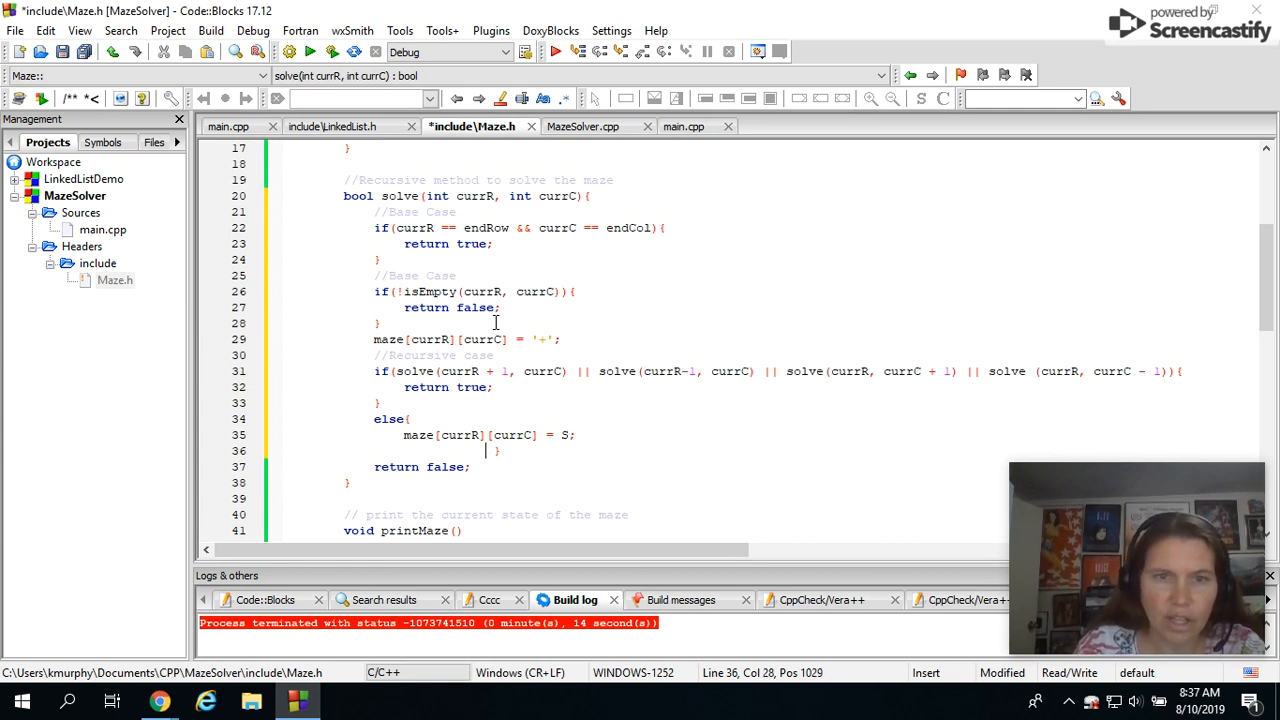
key(shift+Left)
key(shift+Left)
key(shift+Left)
key(shift+Left)
key(shift+Left)
key(shift+Left)
key(shift+Left)
key(shift+Left)
key(shift+Left)
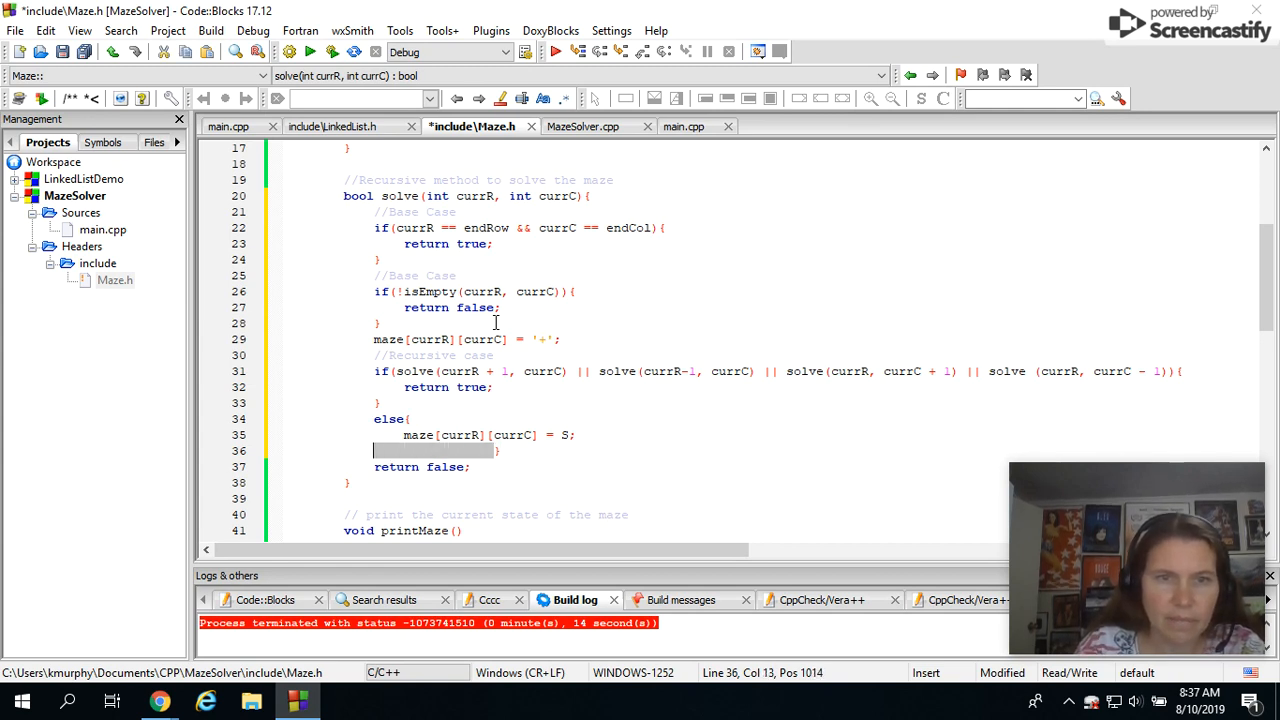
key(Delete)
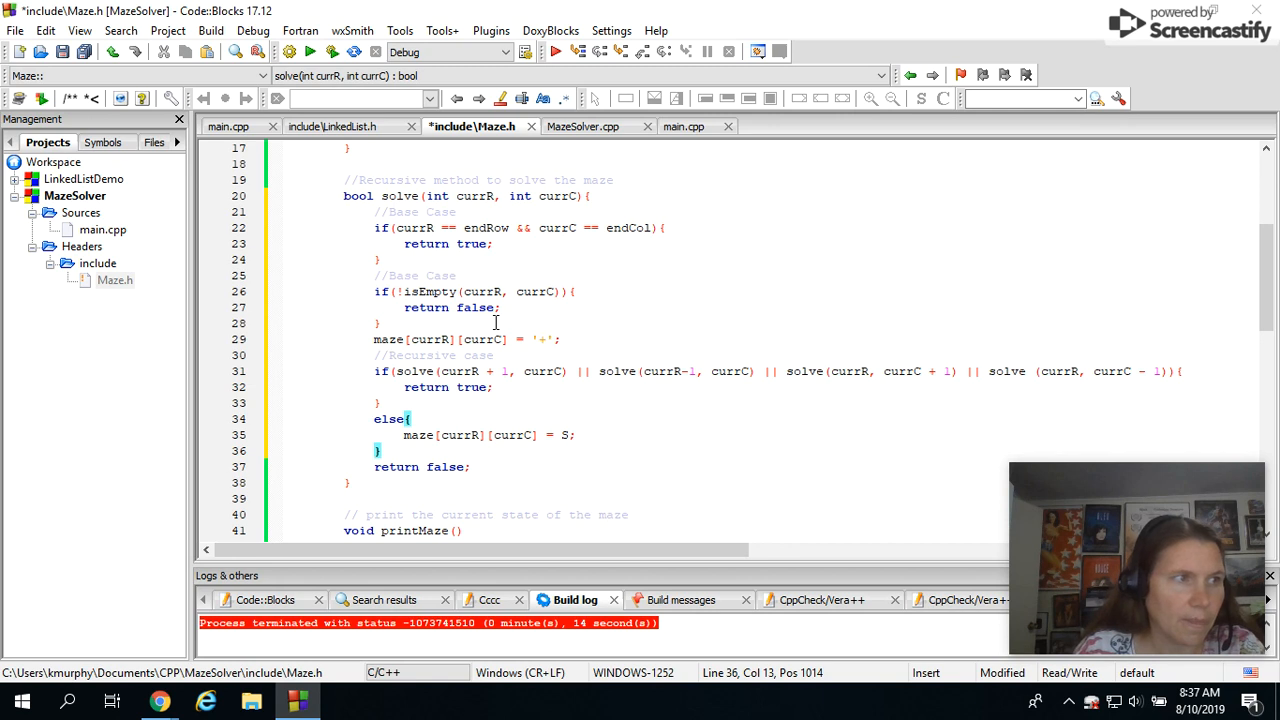
Add return false; after the assignment and select the function's final return false
key(Up)
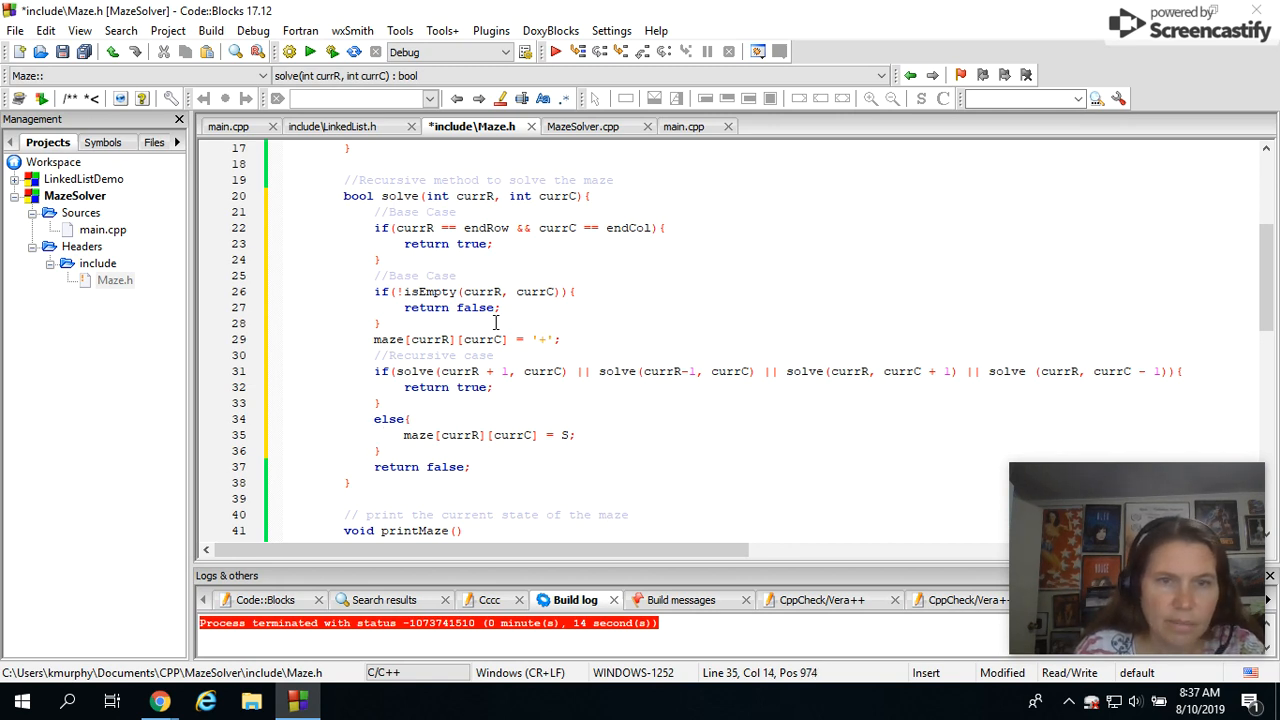
key(ctrl+Right)
key(ctrl+Right)
key(ctrl+Right)
key(ctrl+Right)
key(ctrl+Right)
key(End)
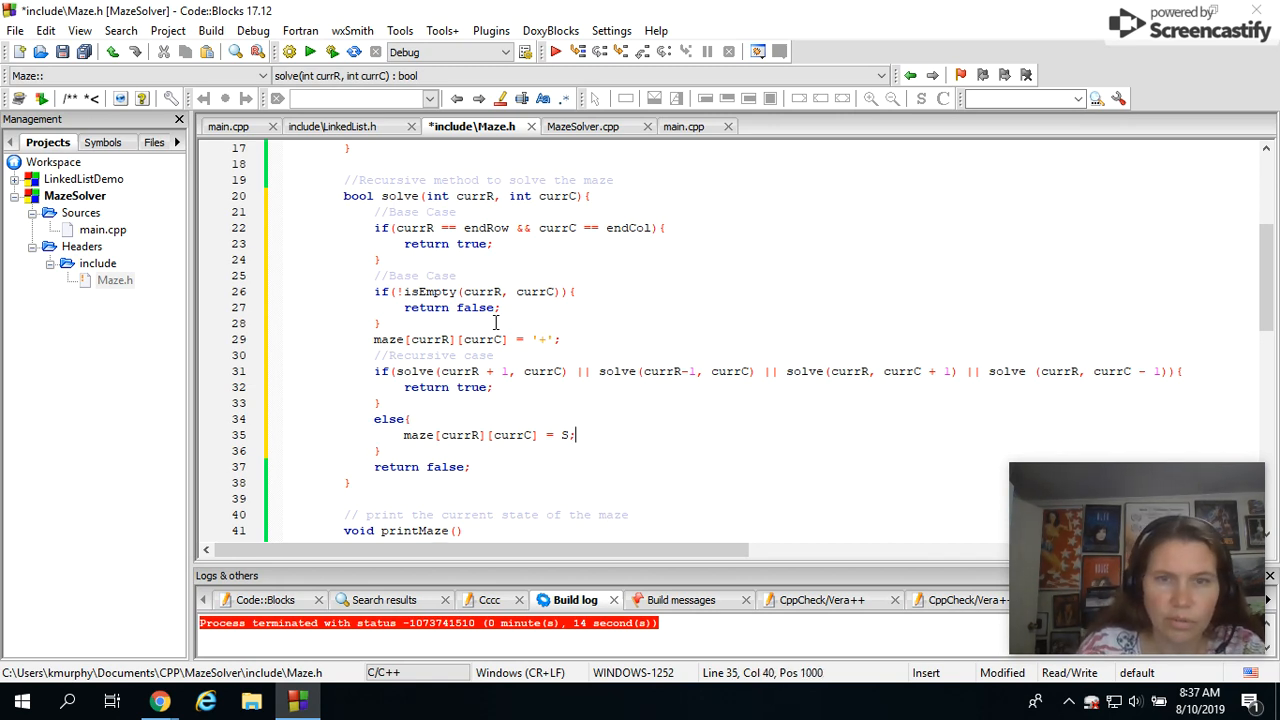
key(Return)
text(retru)
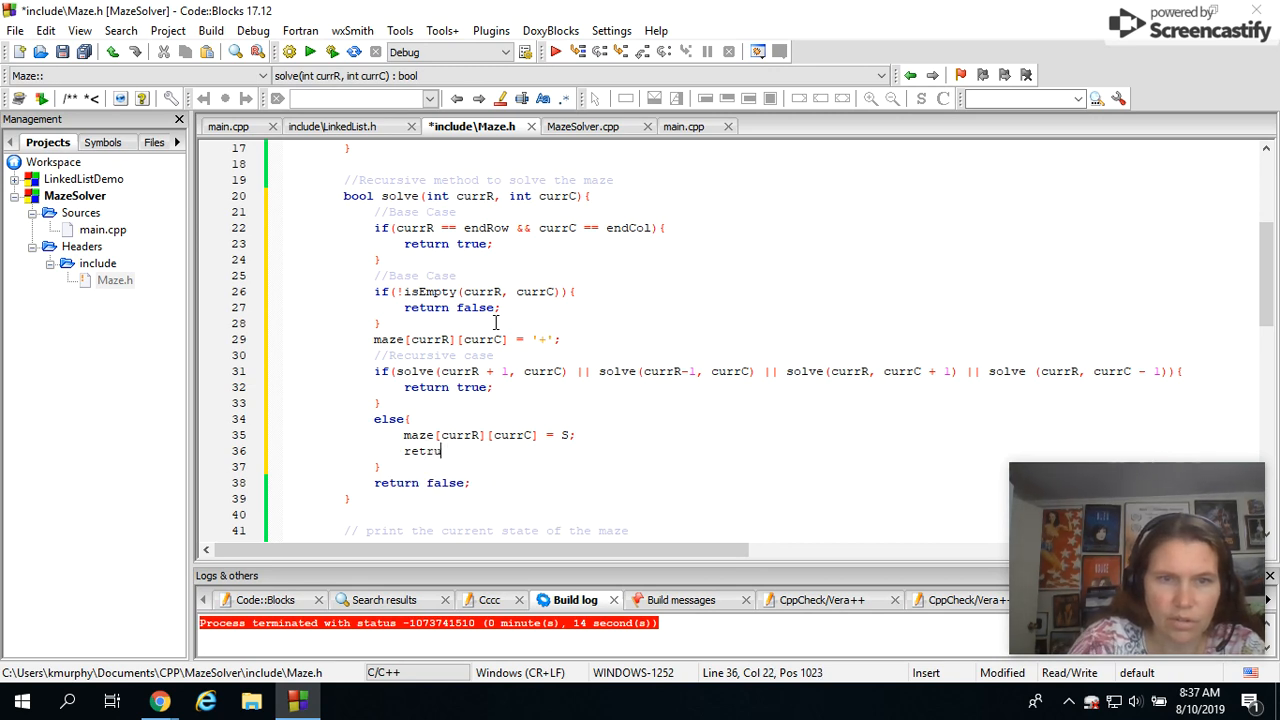
key(BackSpace)
key(BackSpace)
text(urn fal)
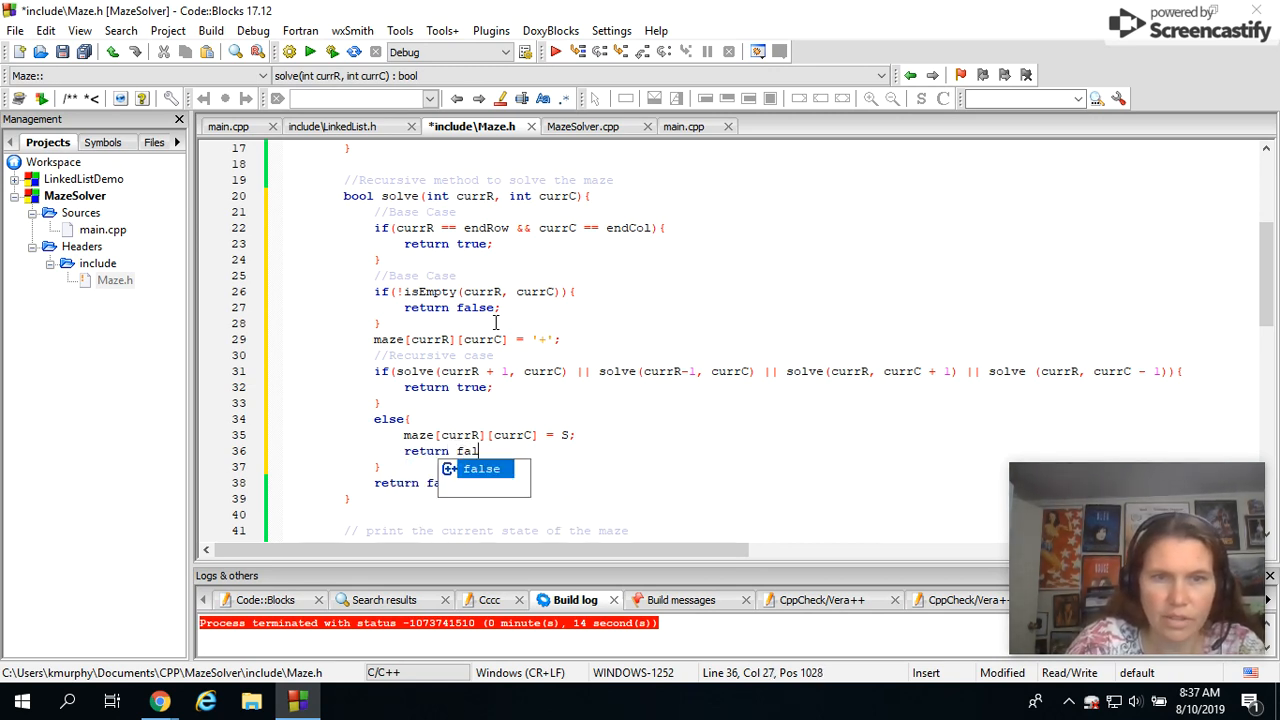
text(se;)
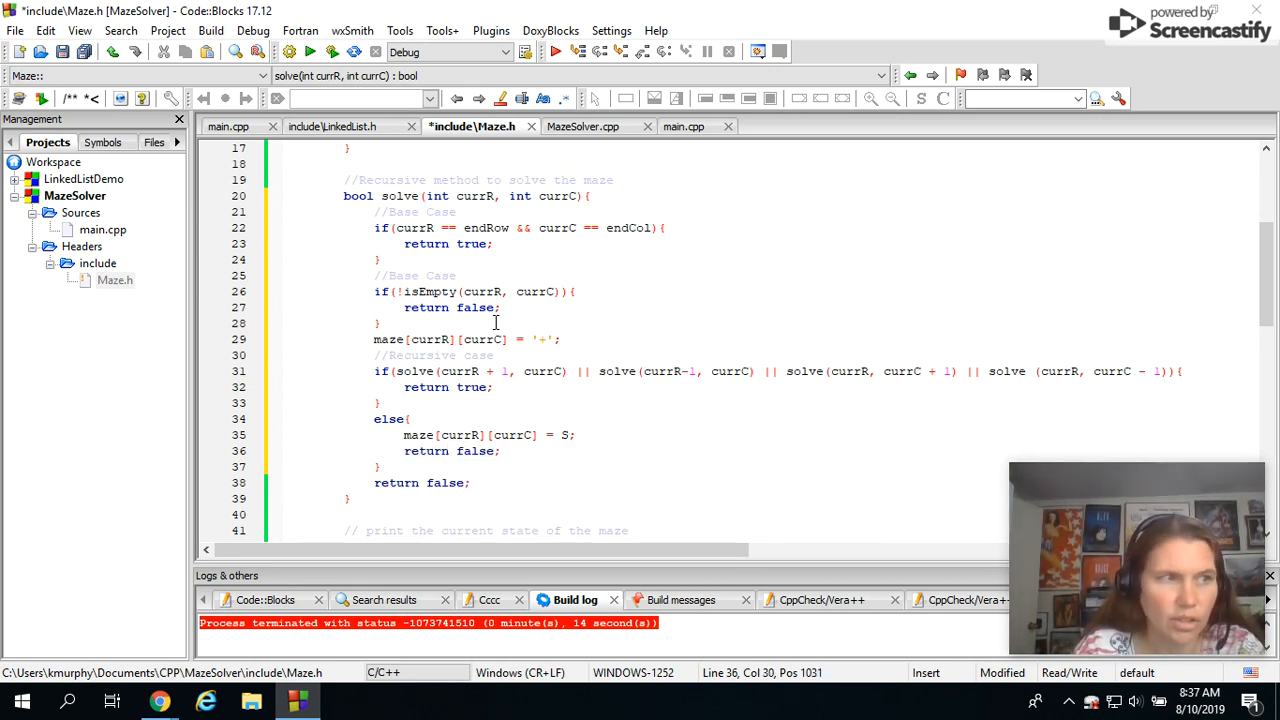
key(Down)
key(Down)
key(shift+Left)
key(shift+Left)
key(shift+Left)
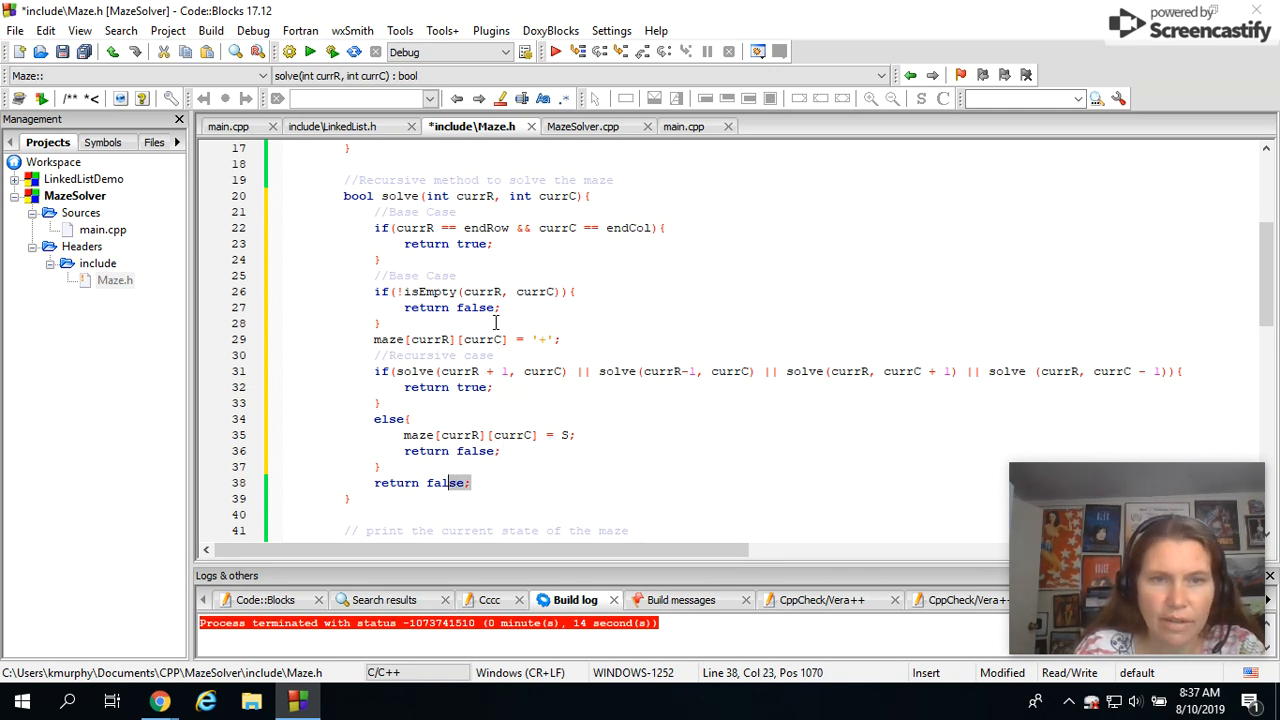
key(shift+Left)
key(shift+Left)
key(shift+Left)
key(shift+Left)
key(shift+Left)
key(shift+Left)
key(shift+Left)
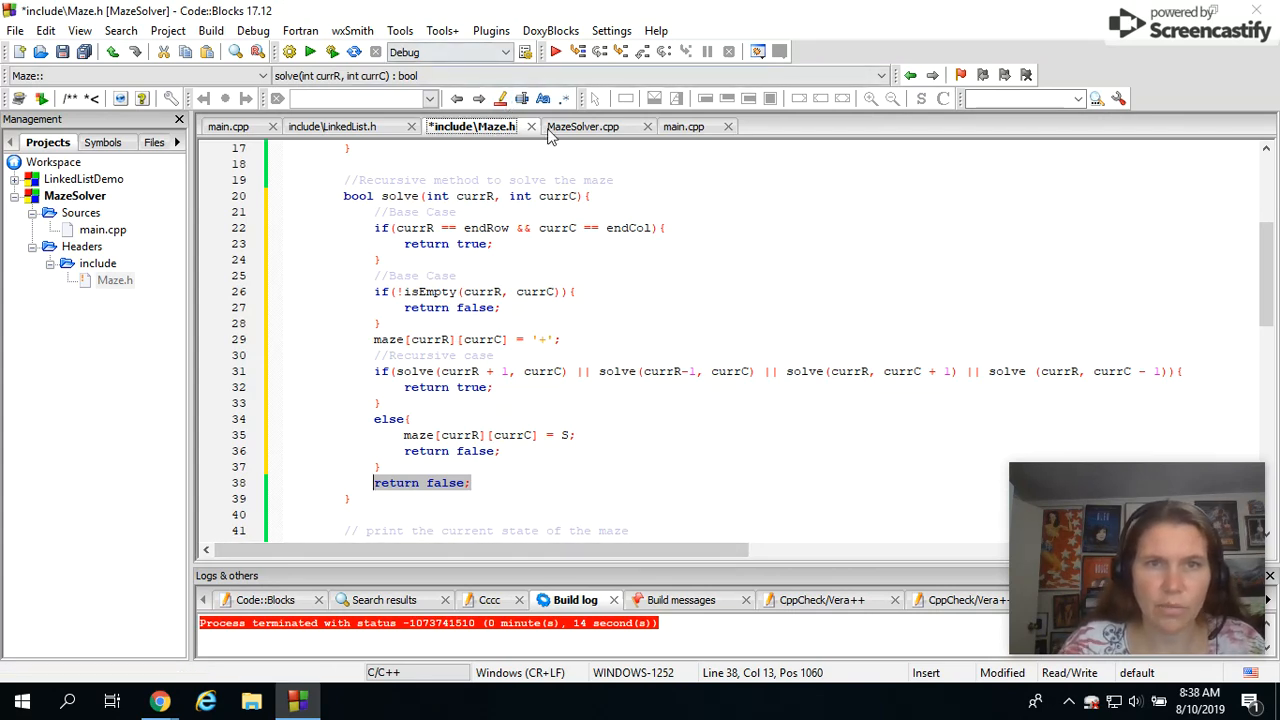
Save and run MazeSolver to print the maze, then rebuild with 0 errors and 0 warnings
click(313, 55)
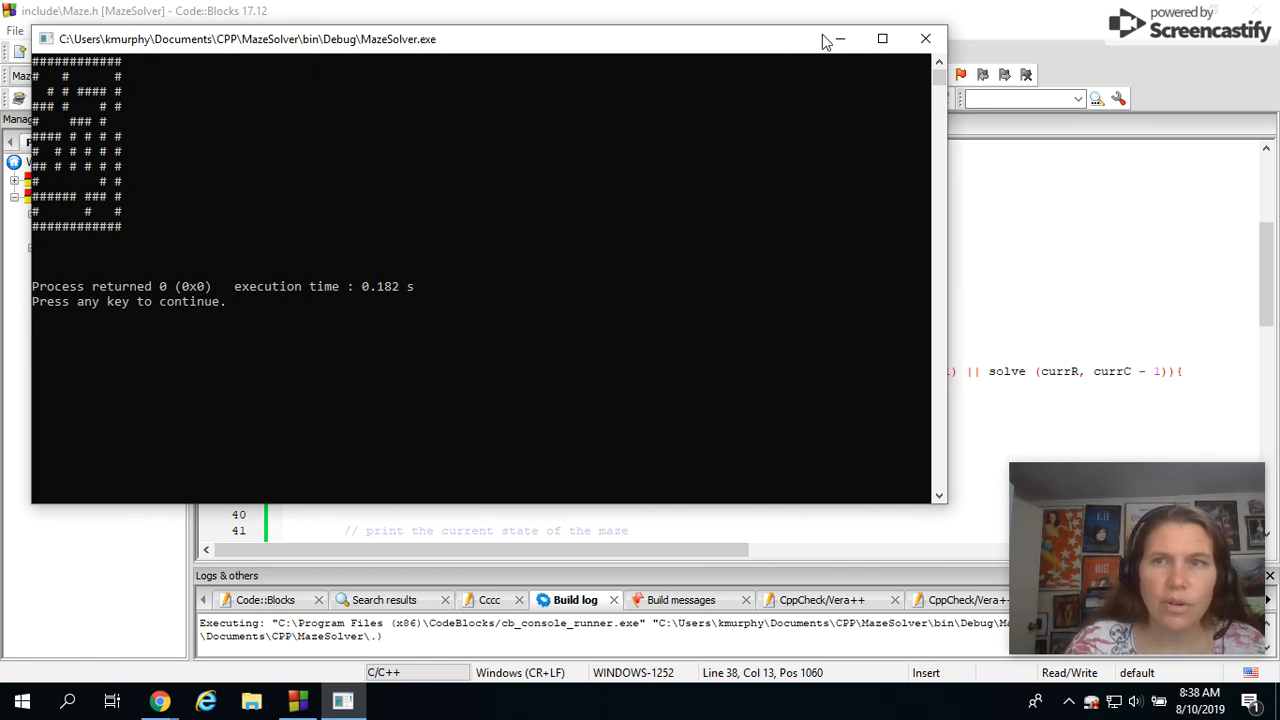
click(925, 38)
click(290, 53)
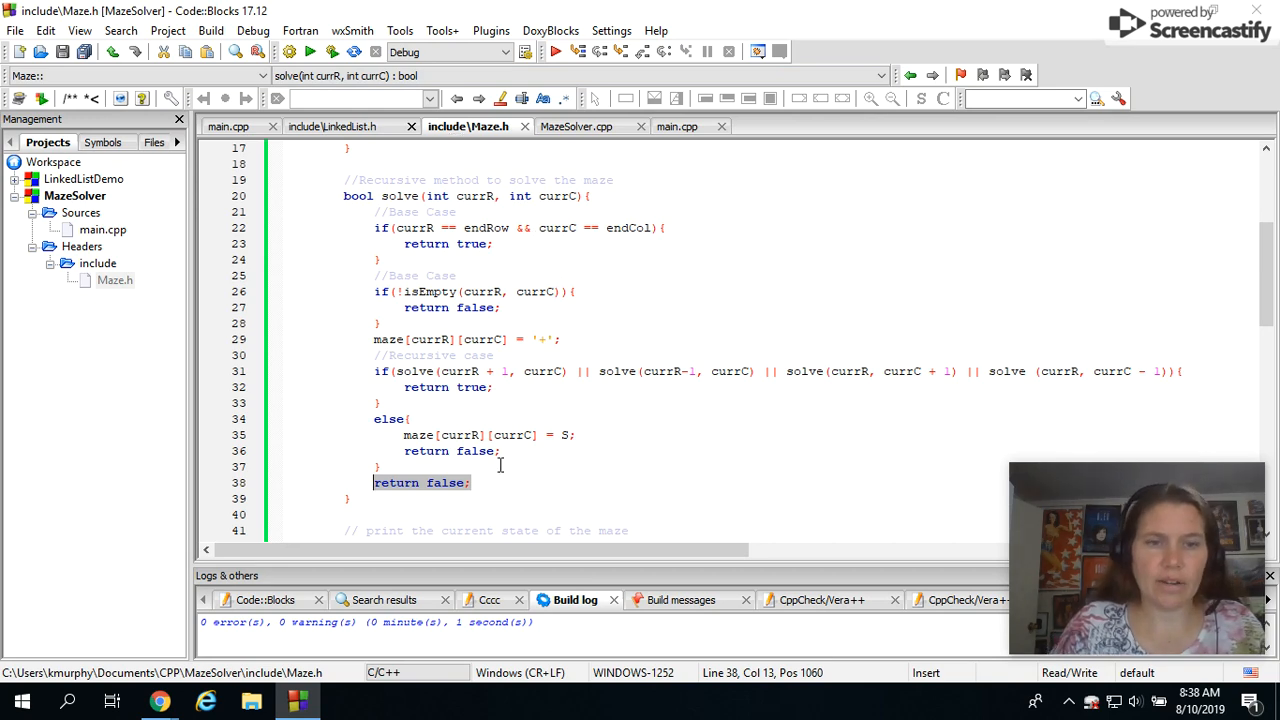
Run the rebuilt MazeSolver to print the solved maze in the console
click(310, 52)
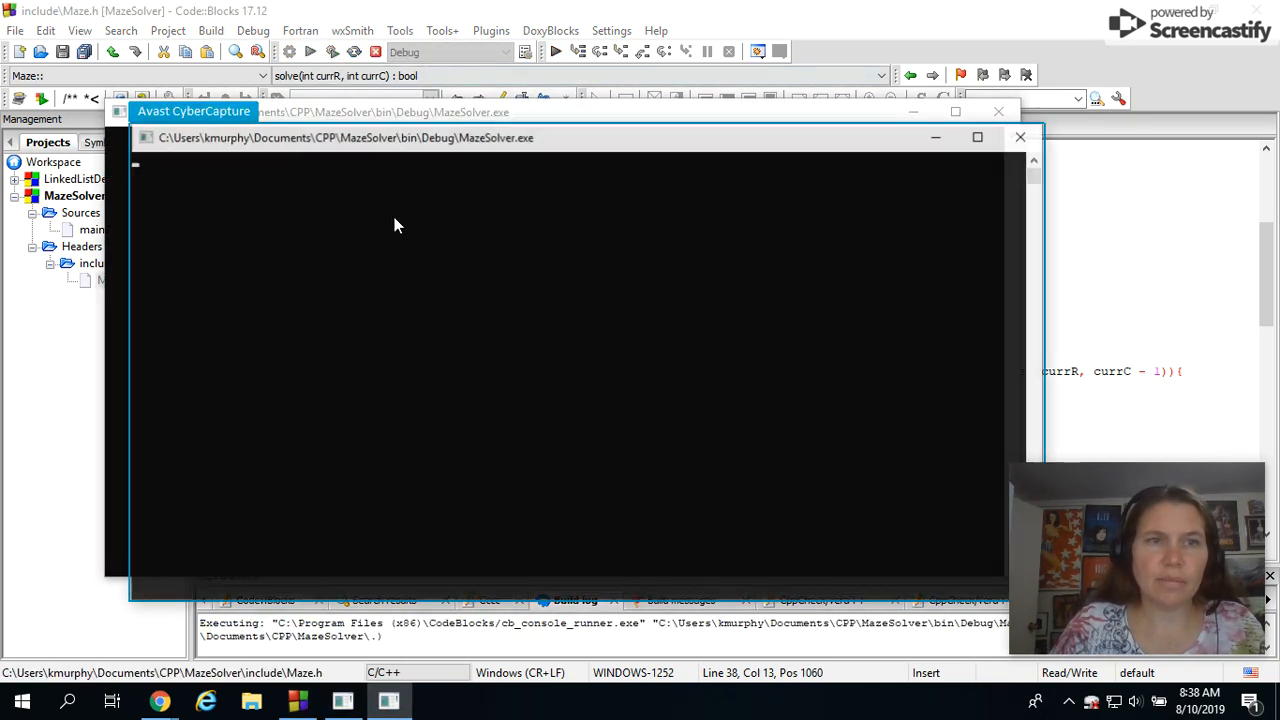